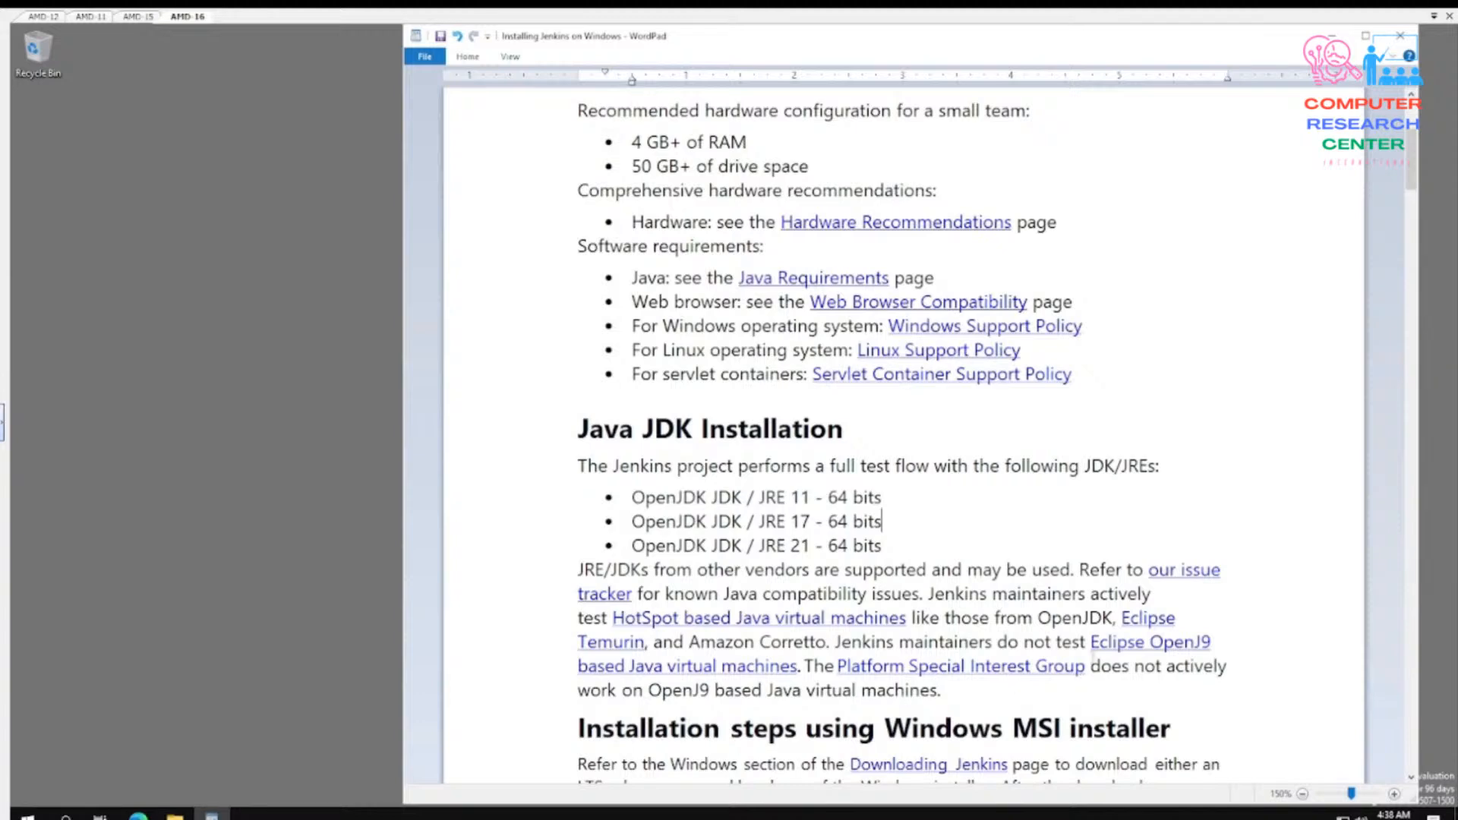
drag(1035, 618, 1113, 618)
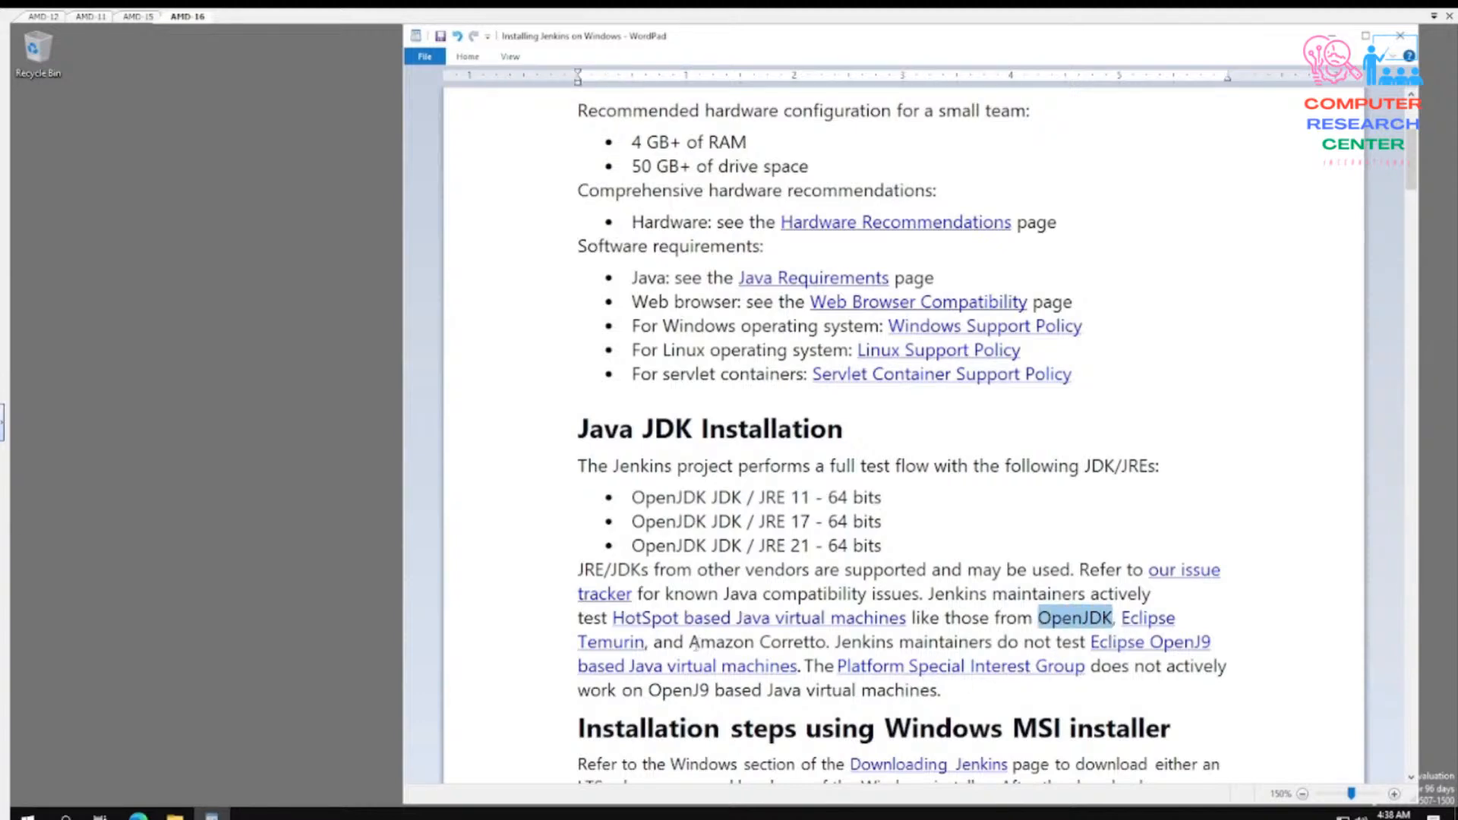
drag(689, 643, 826, 643)
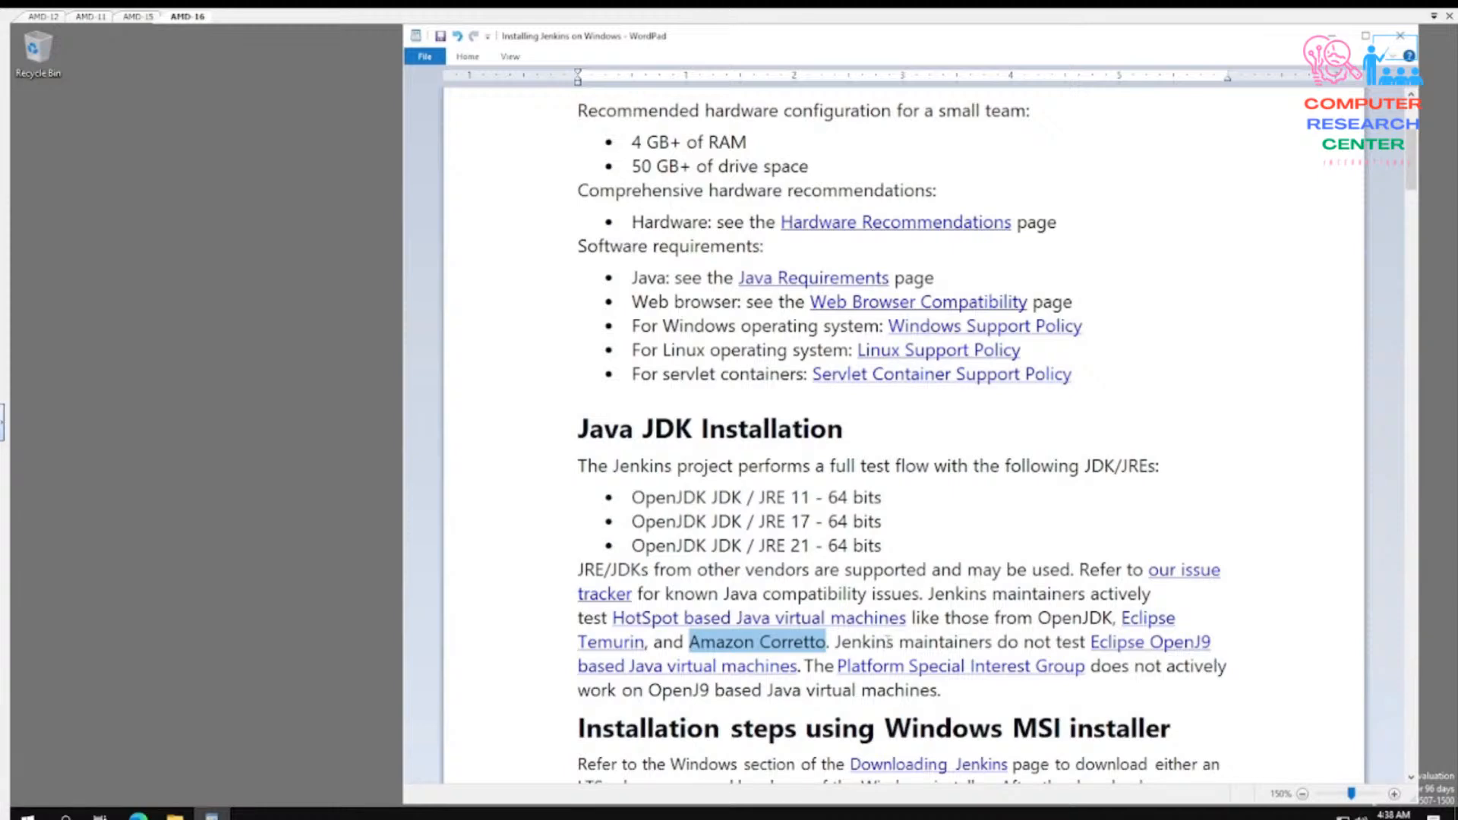
click(805, 648)
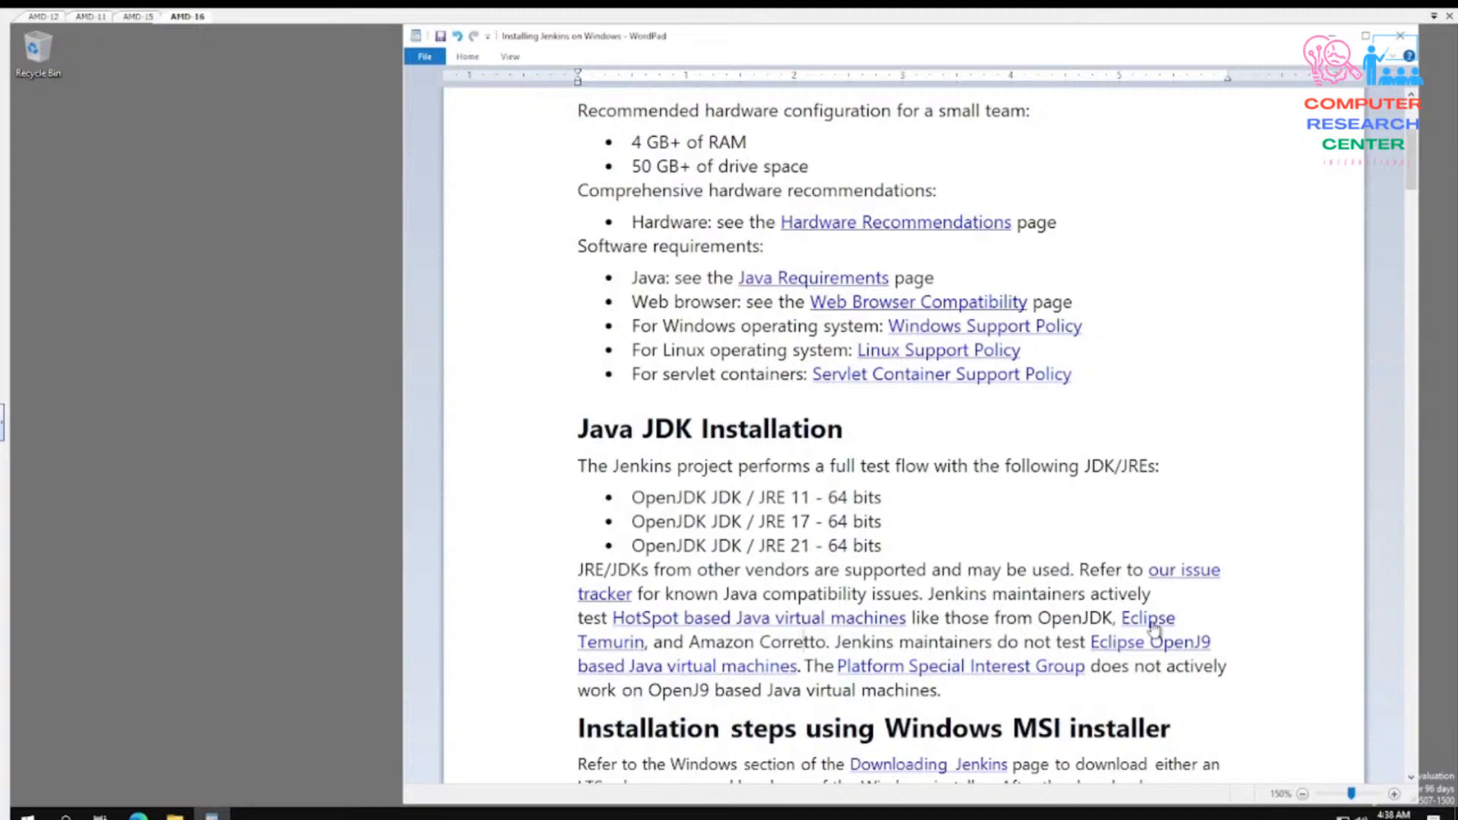
- Open the Eclipse Temurin link from the document in the browser and decline the site's cookies
click(598, 650)
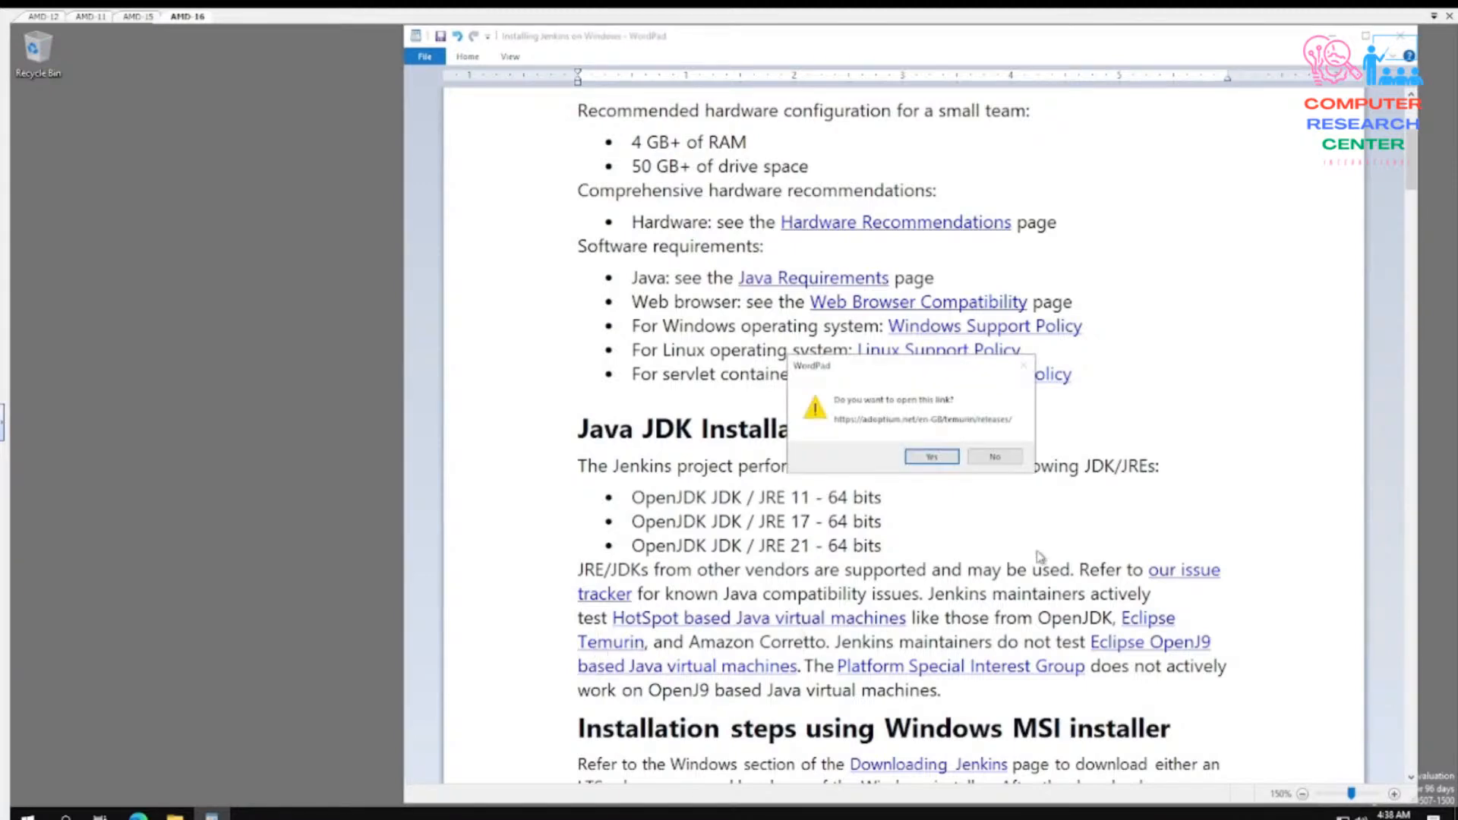
click(942, 458)
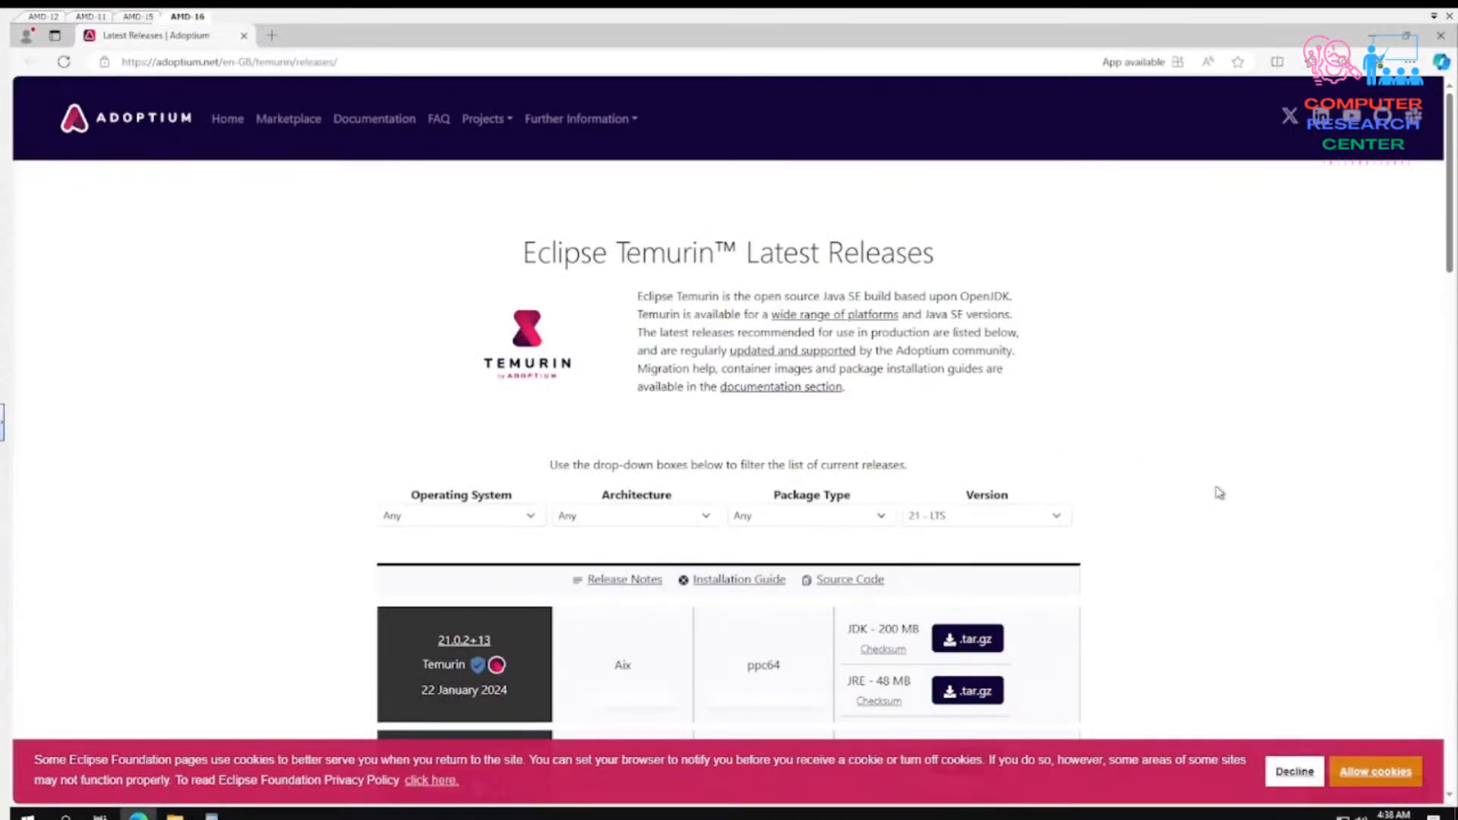
scroll(1214, 494, down, 9)
scroll(1207, 471, down, 3)
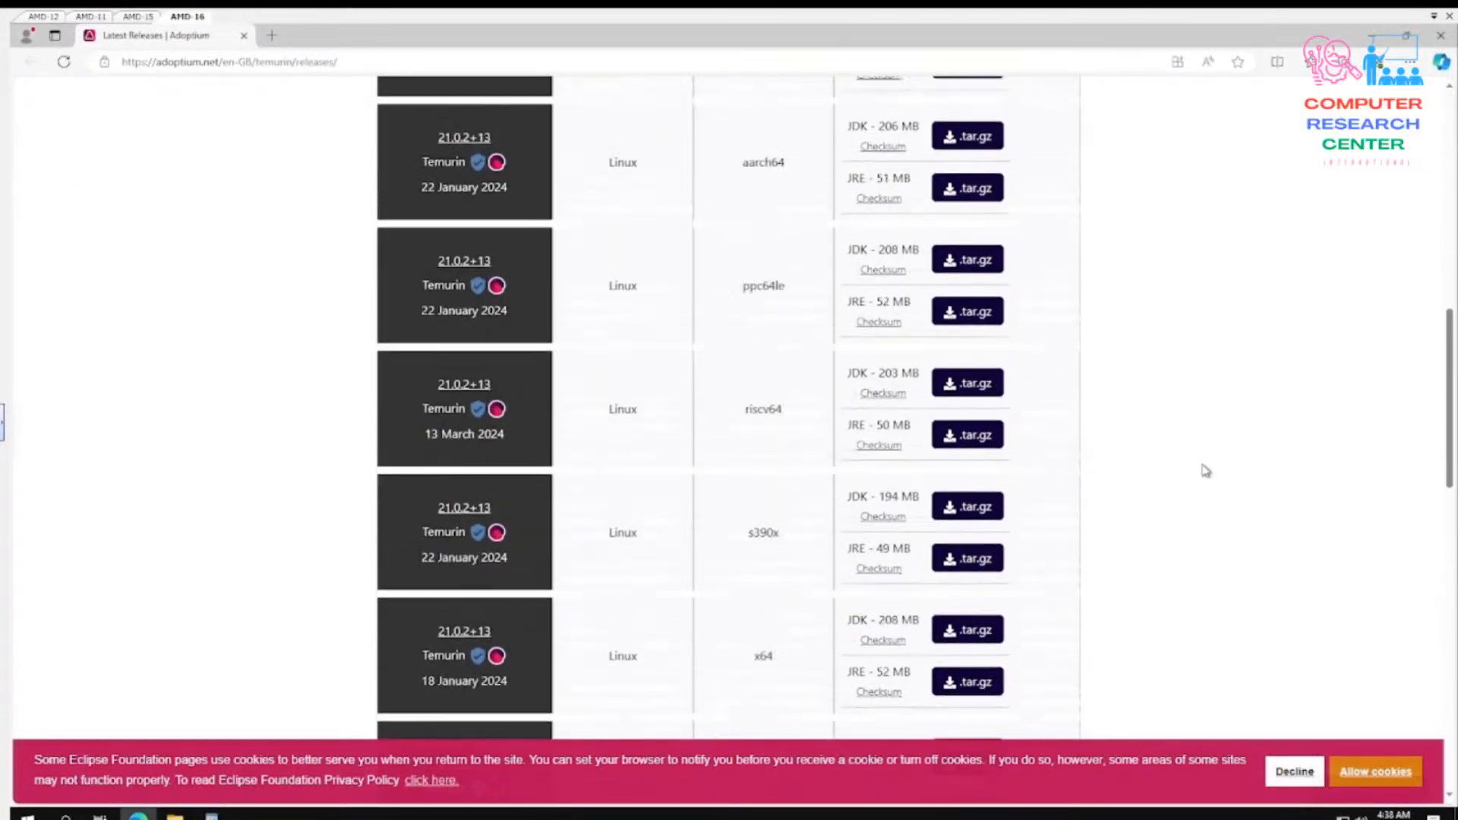
scroll(1207, 471, down, 4)
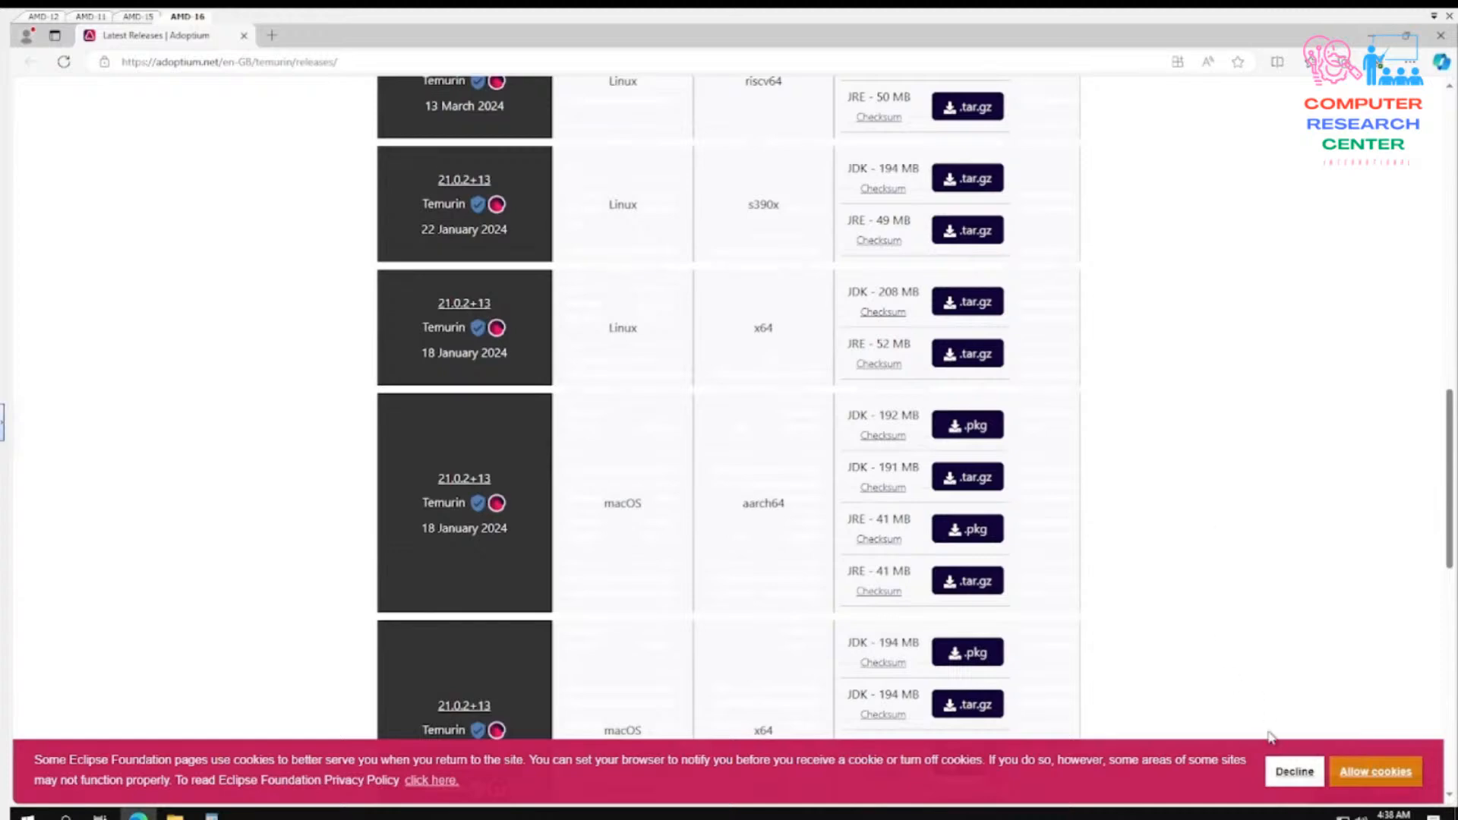
click(1285, 771)
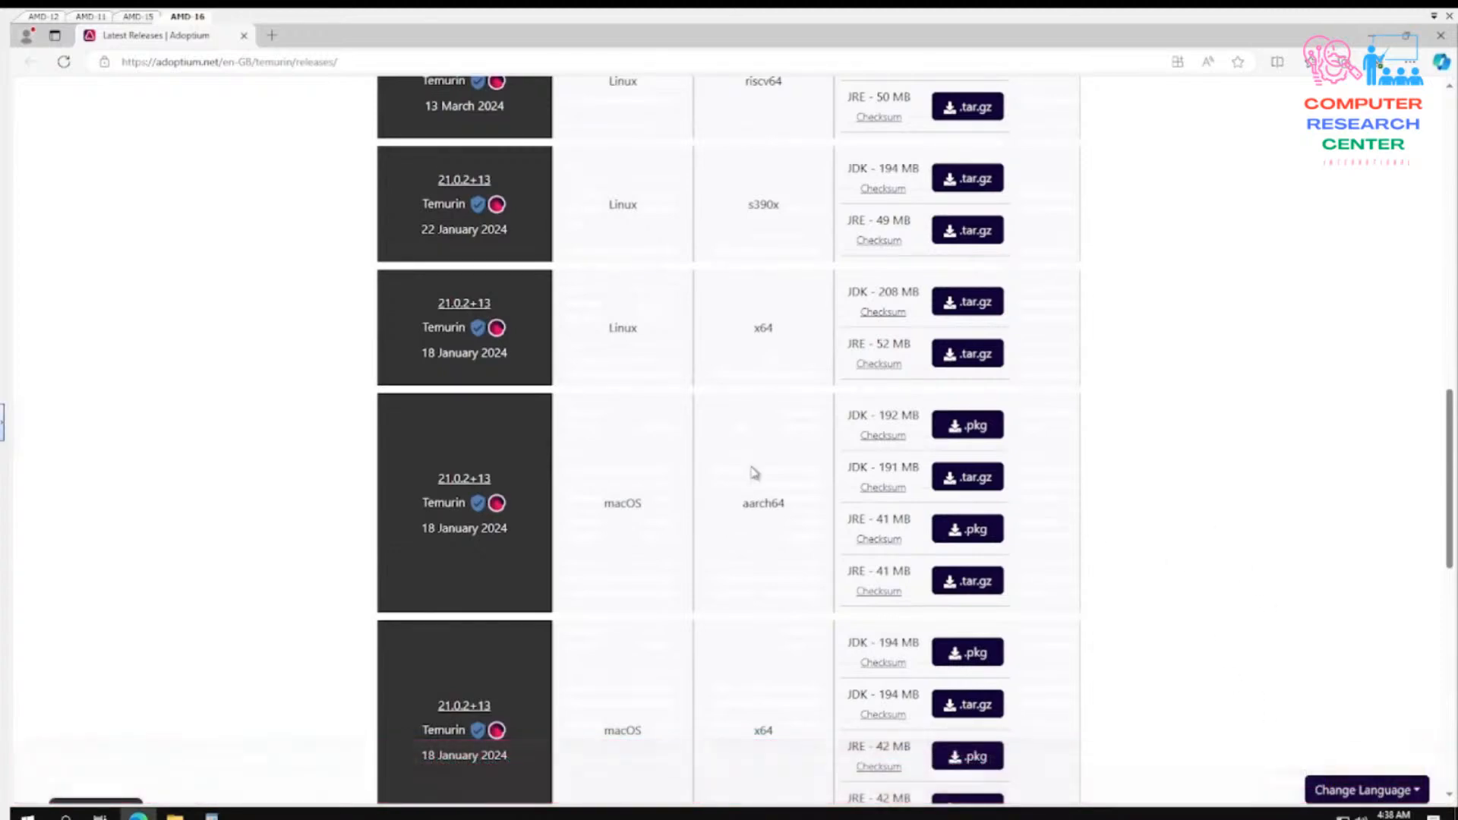
- Download the Windows x64 JDK .msi installer of Temurin 21.0.2+13 from the releases list
scroll(742, 534, down, 3)
scroll(742, 534, down, 3)
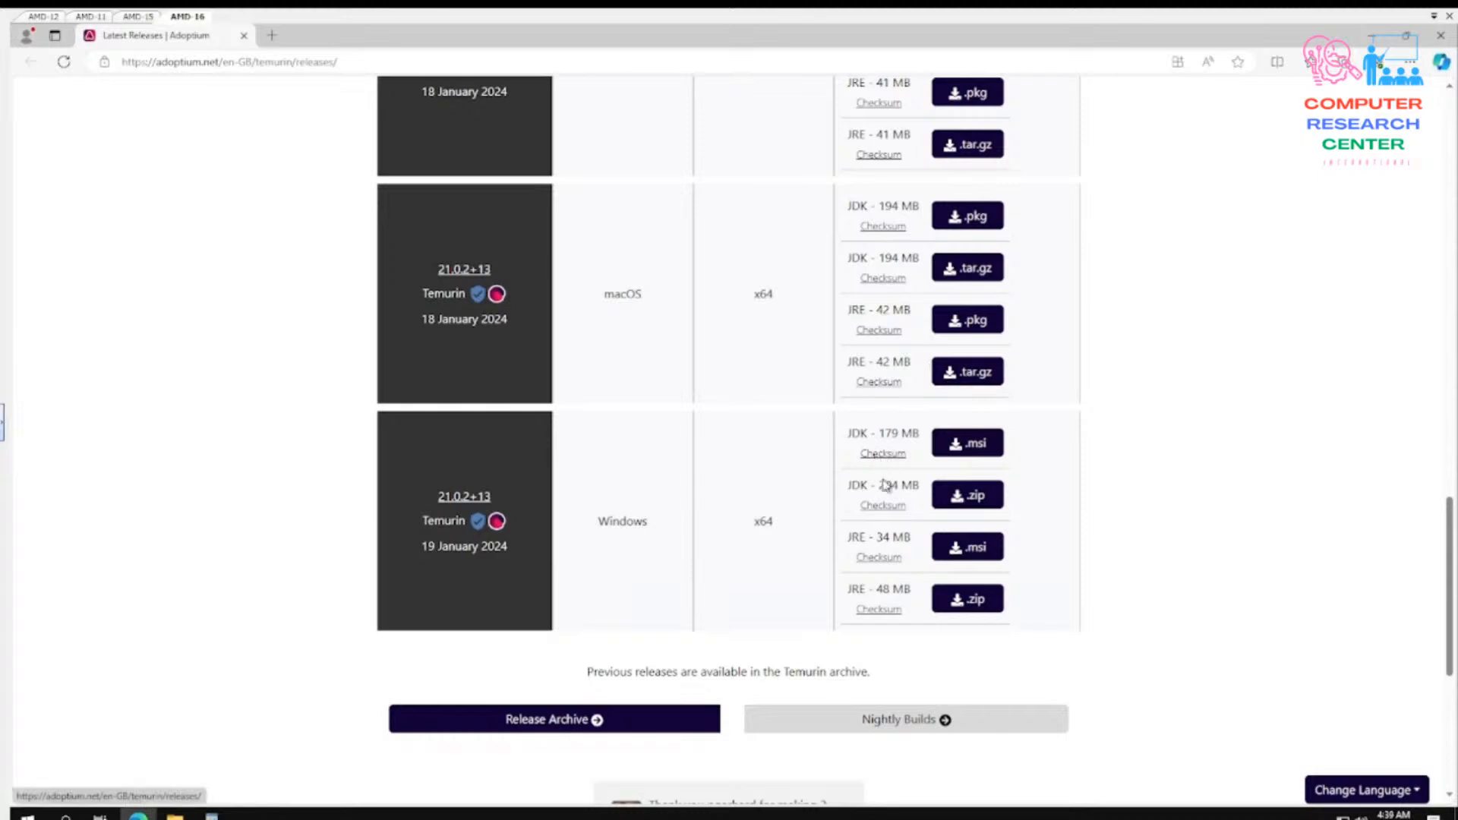
click(968, 443)
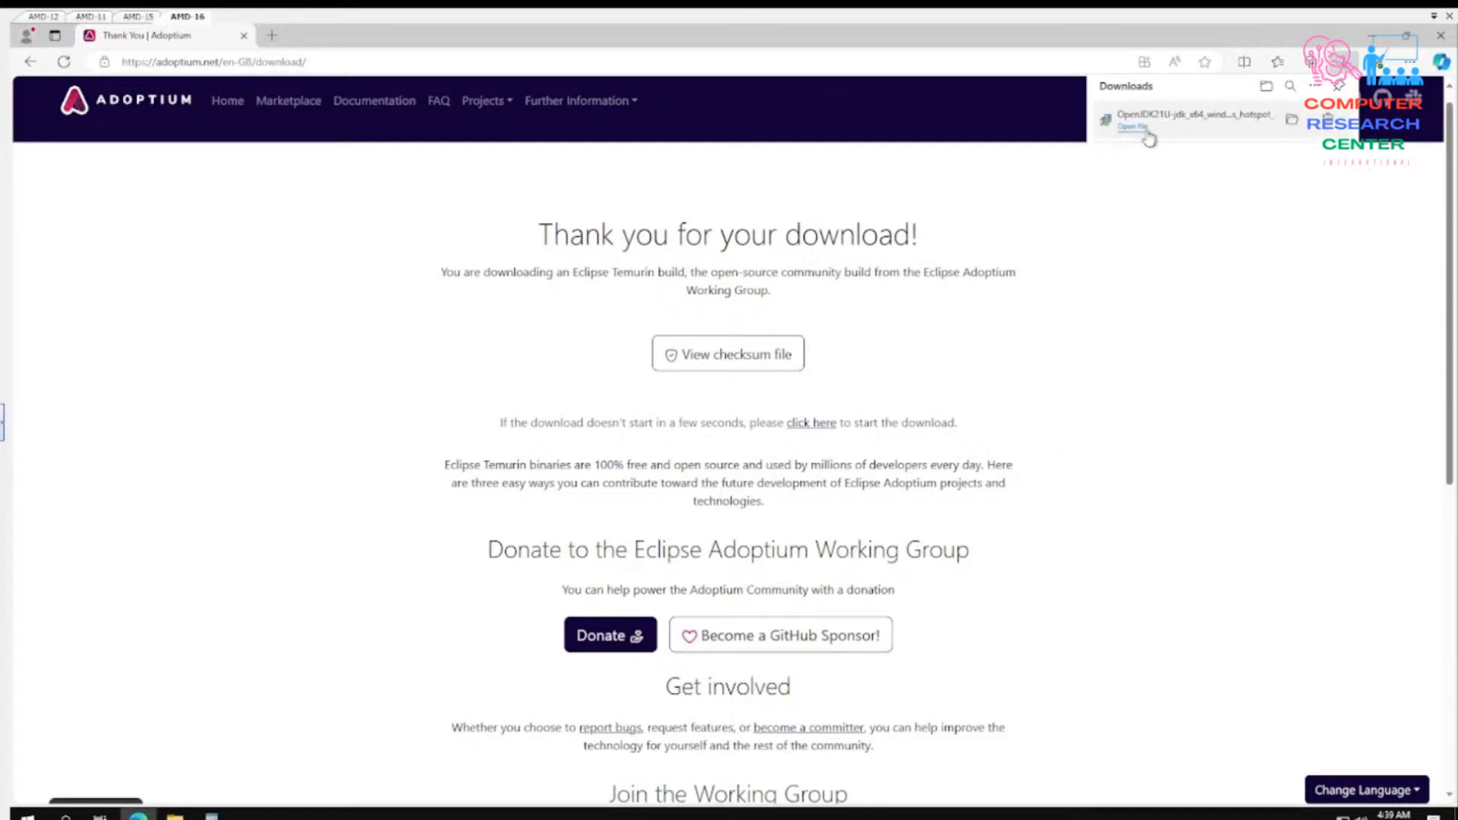
- Run the downloaded JDK installer, closing the browser and moving the setup wizard clear of the document text
click(1135, 129)
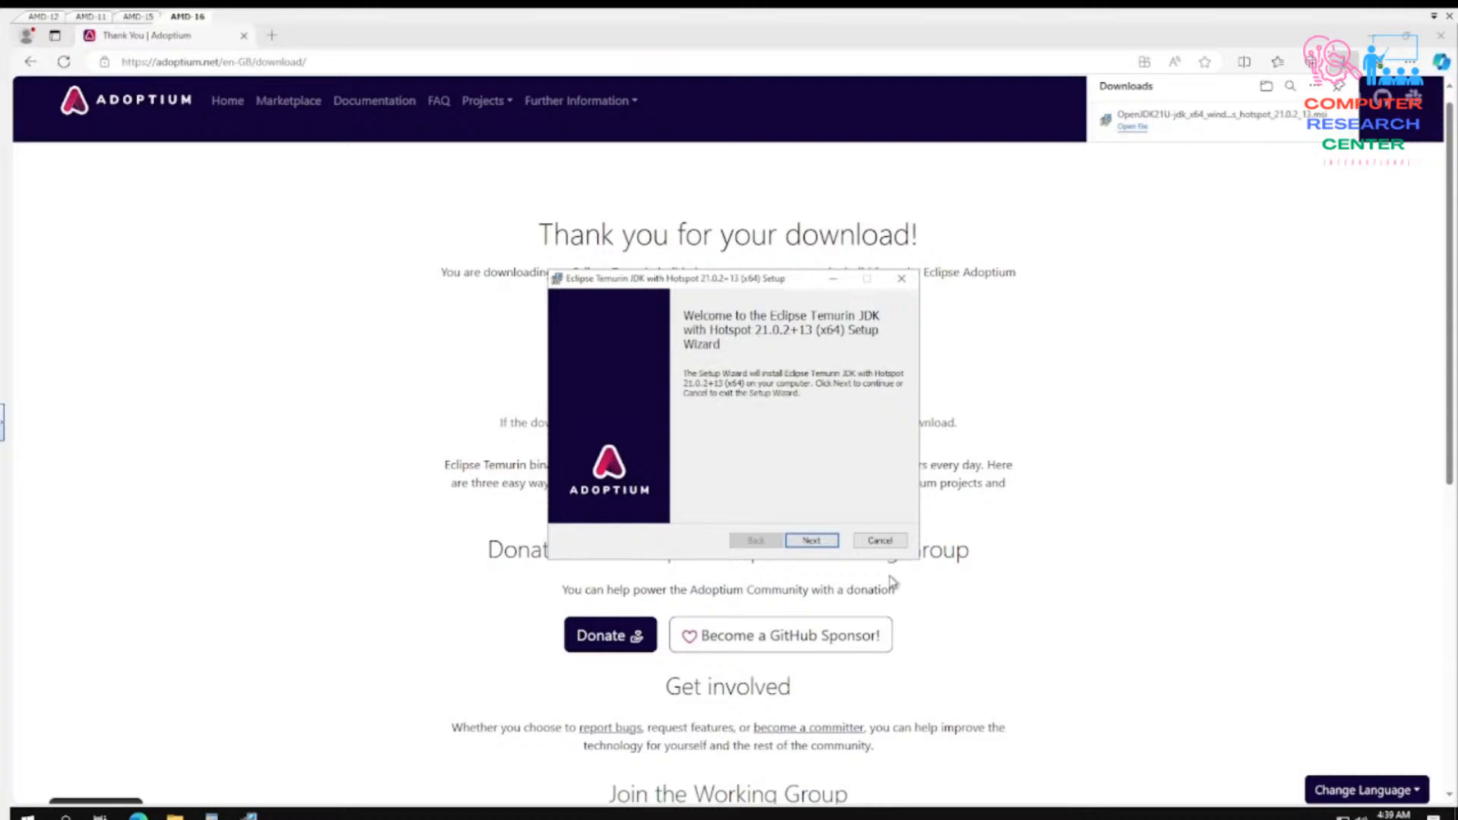
click(1441, 36)
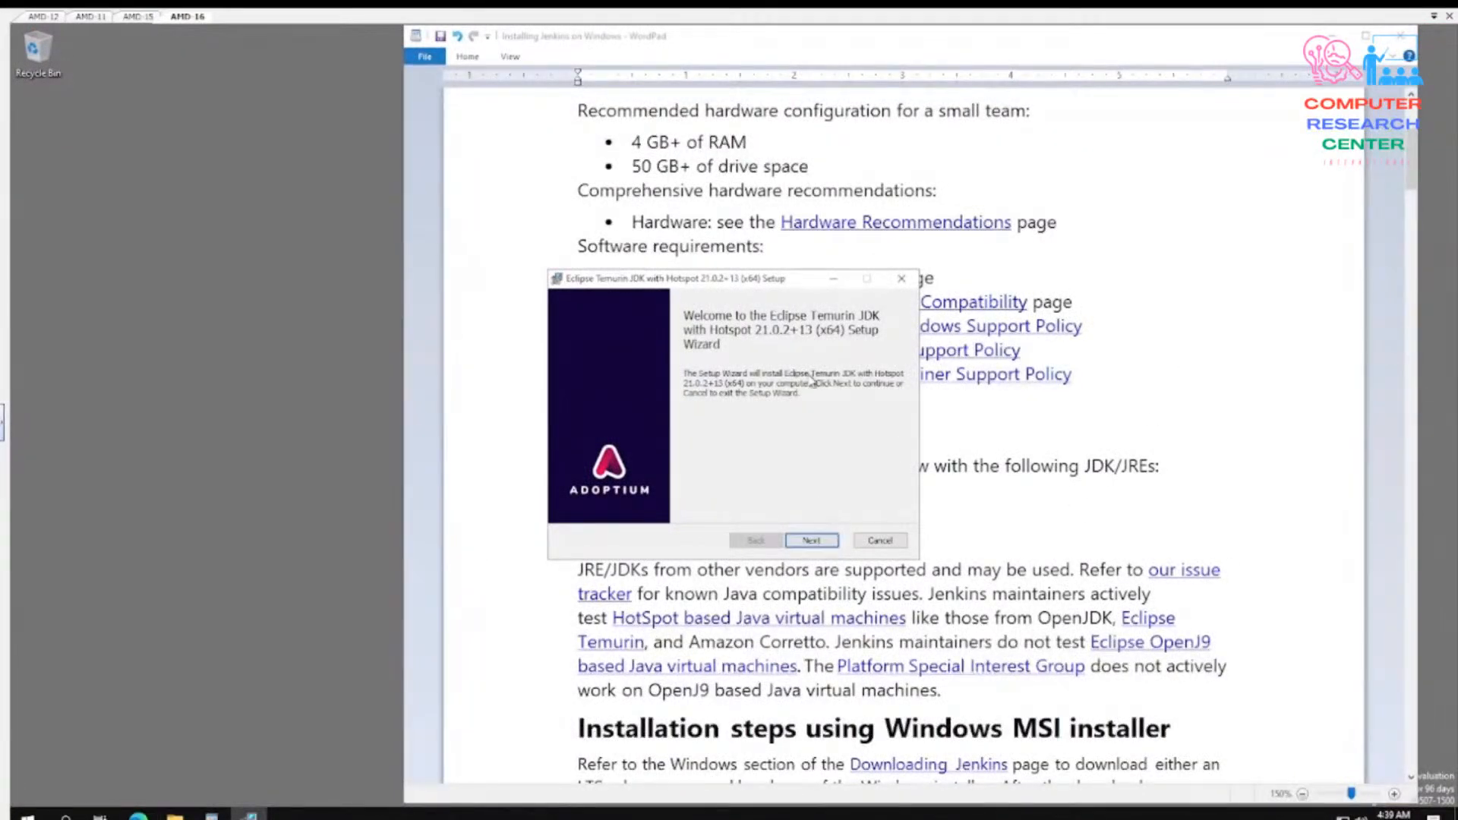
drag(807, 280, 502, 209)
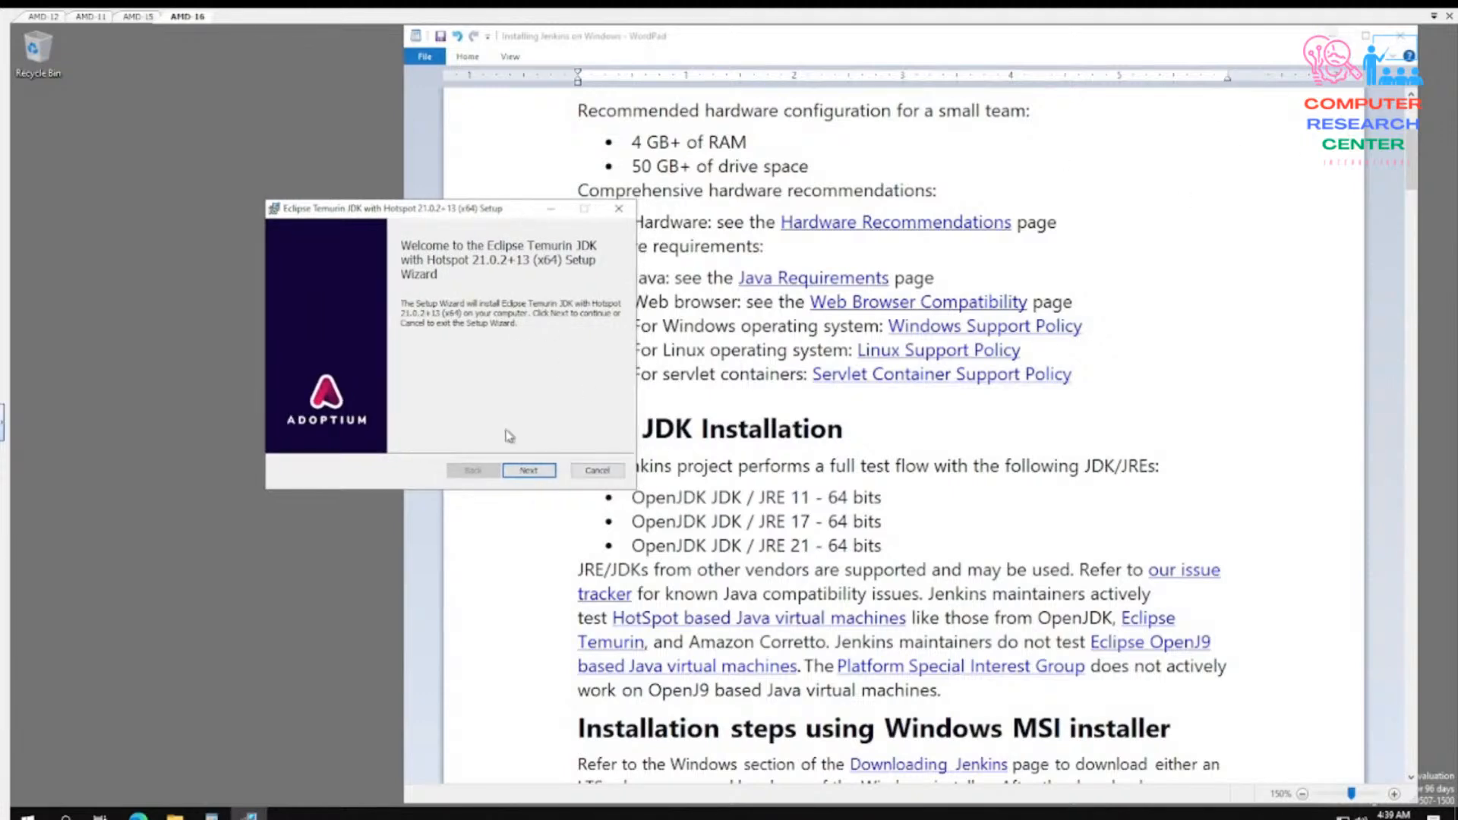
drag(512, 212, 408, 227)
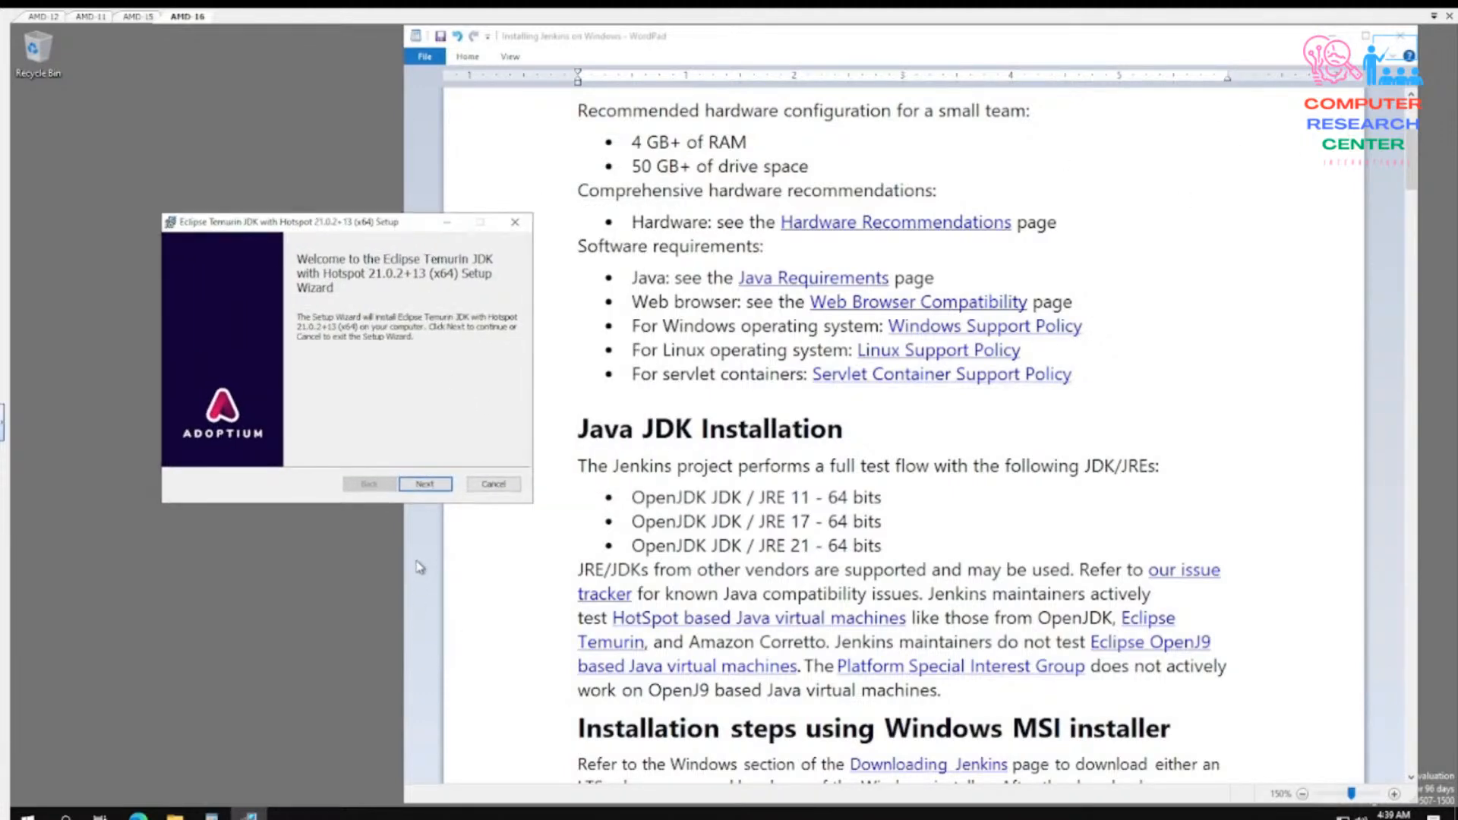
- In the custom setup, change the Set JAVA_HOME variable feature to "Will be installed on local hard drive"
click(426, 485)
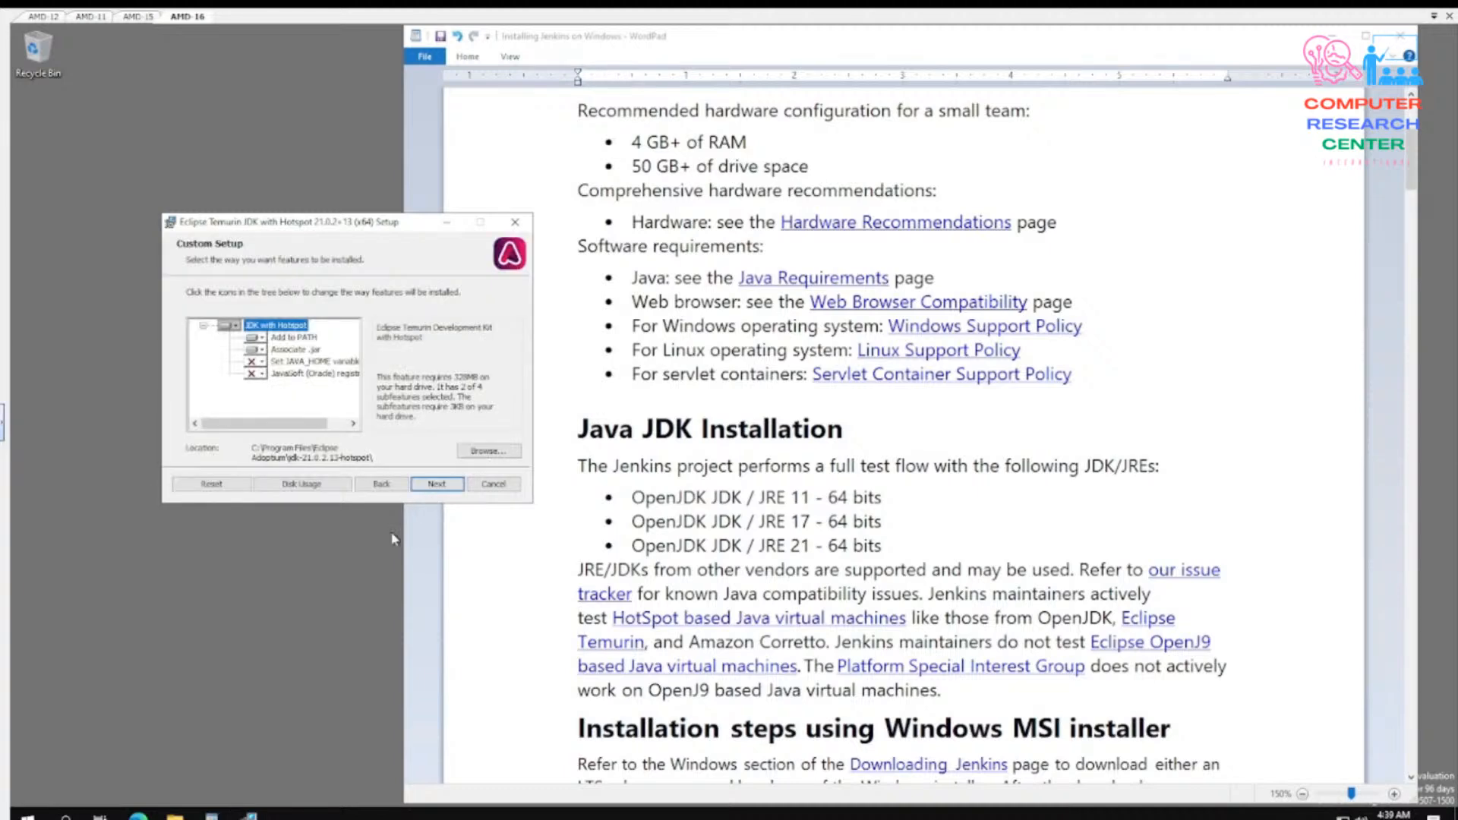
click(261, 365)
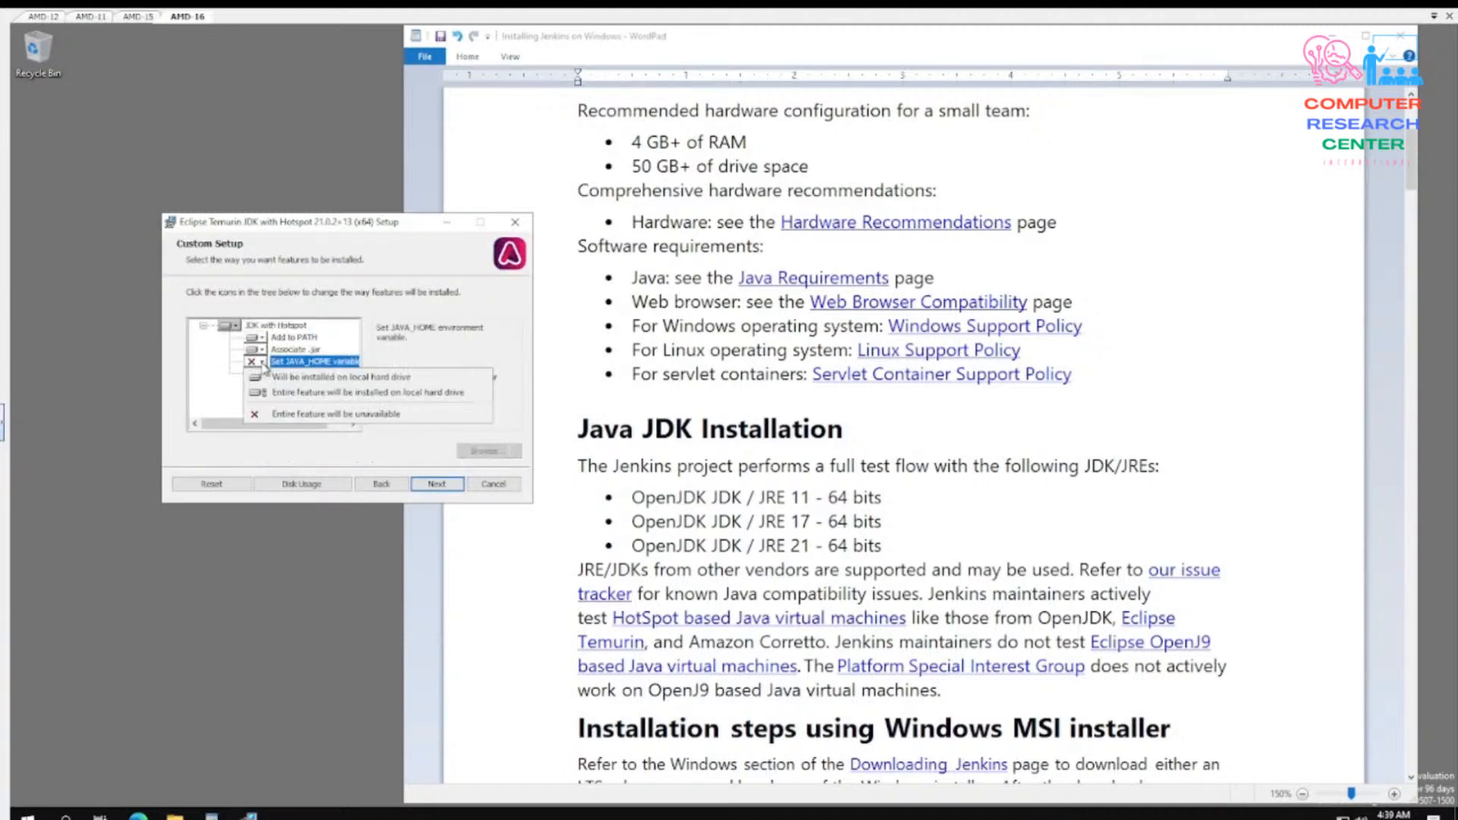
click(292, 414)
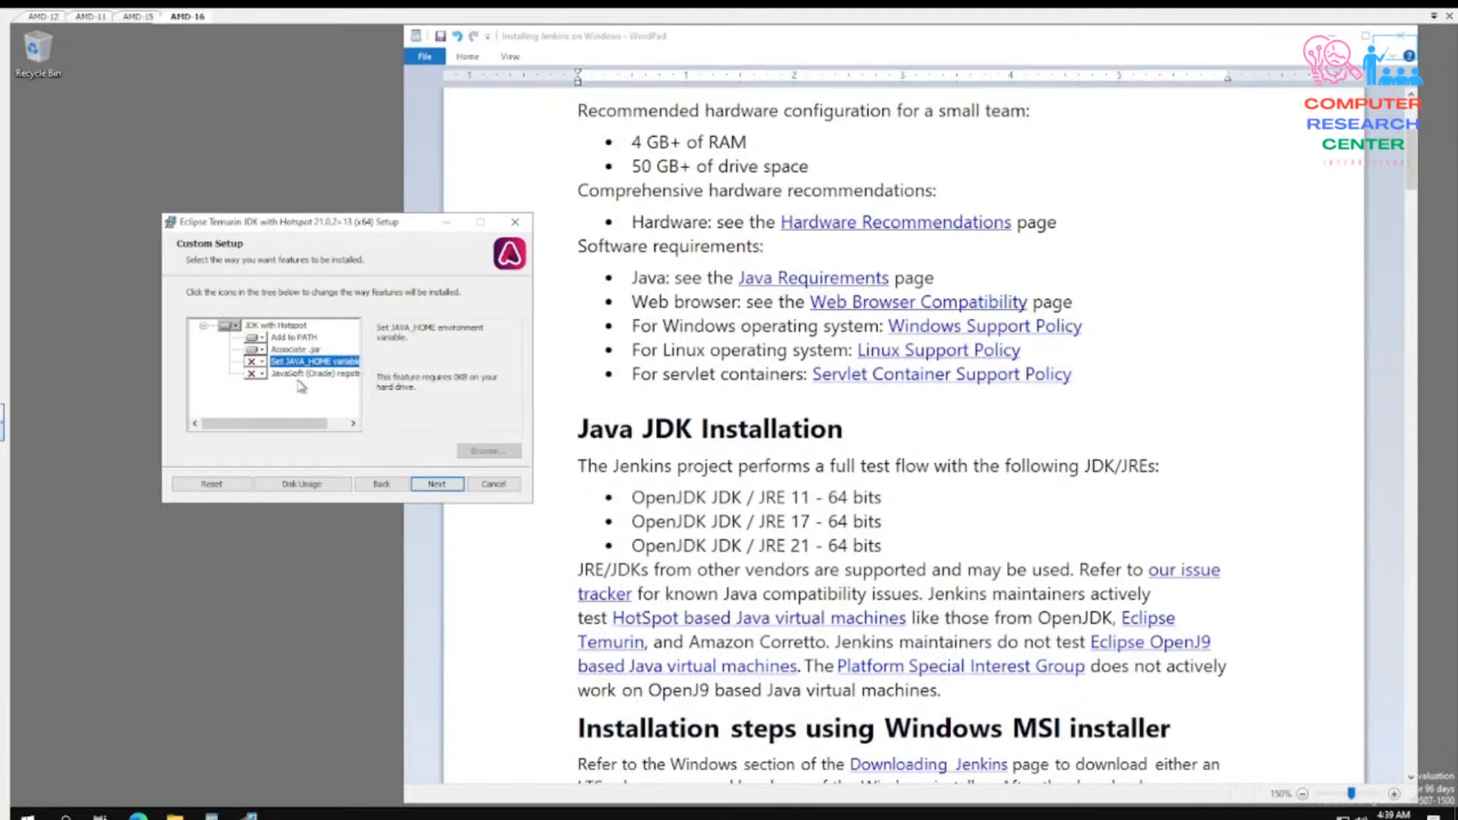
click(262, 364)
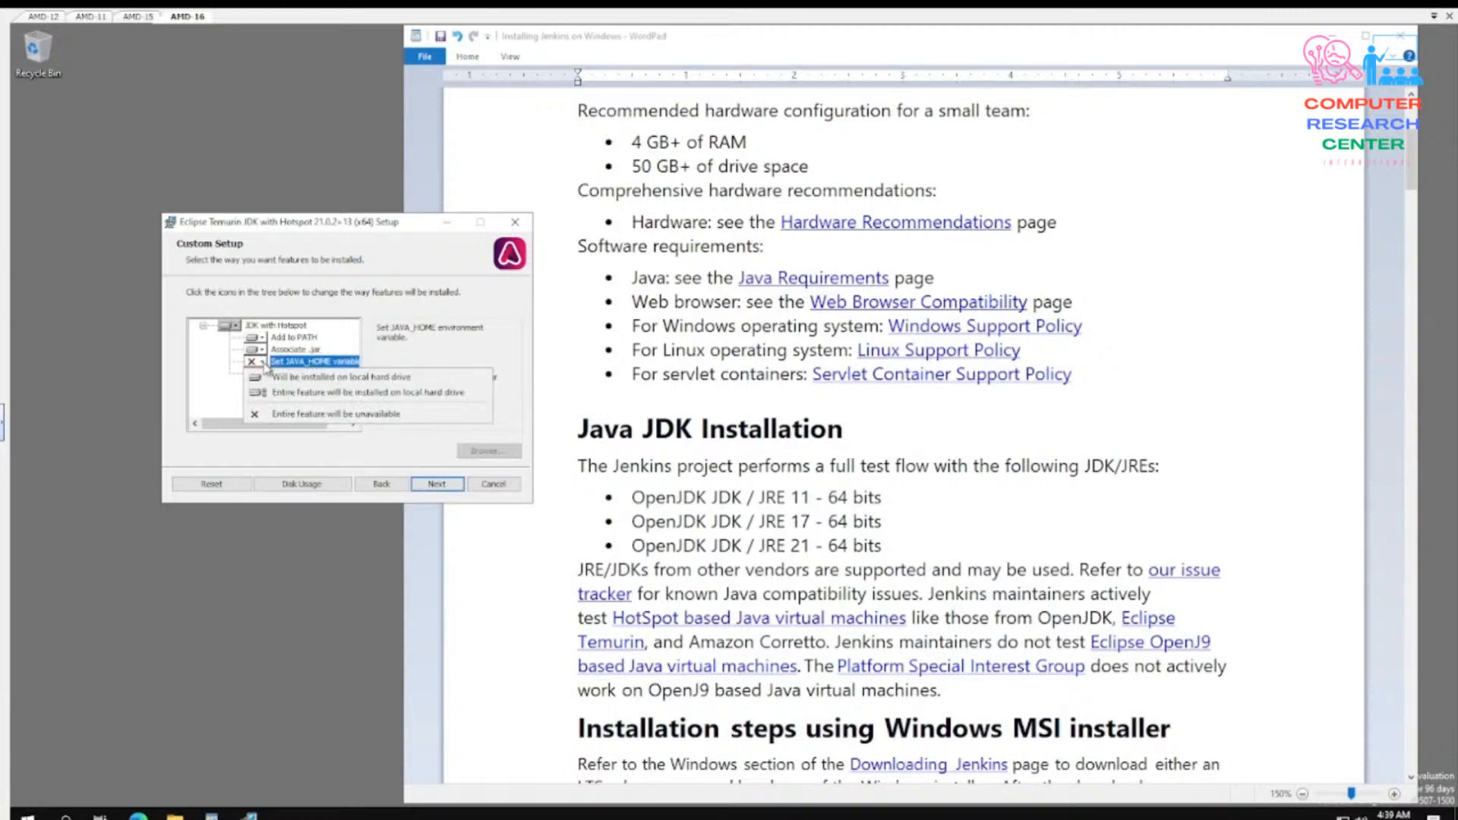
click(282, 378)
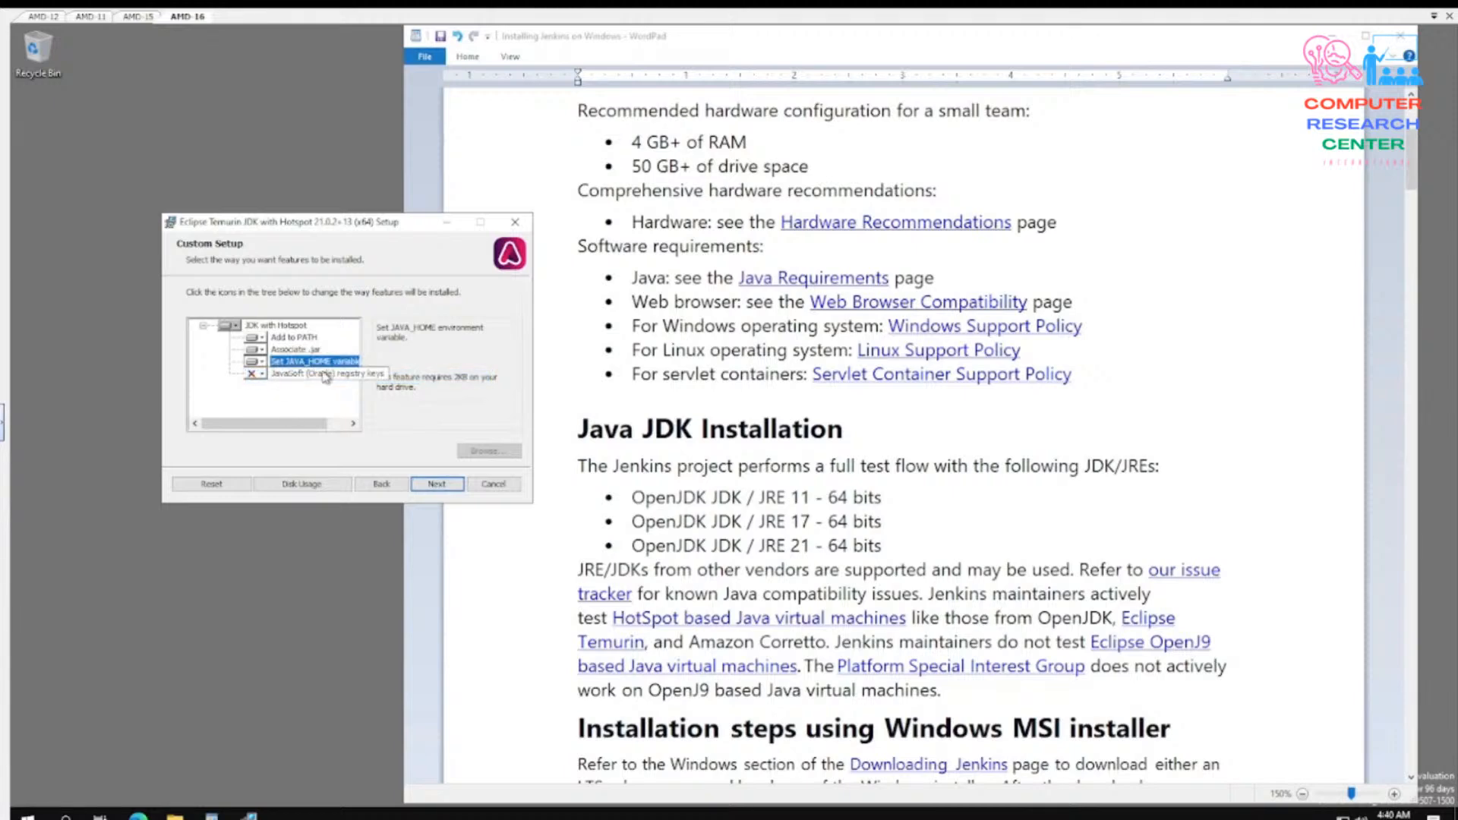
- Install the Eclipse Temurin JDK with the selected features and close the completed setup wizard
click(436, 484)
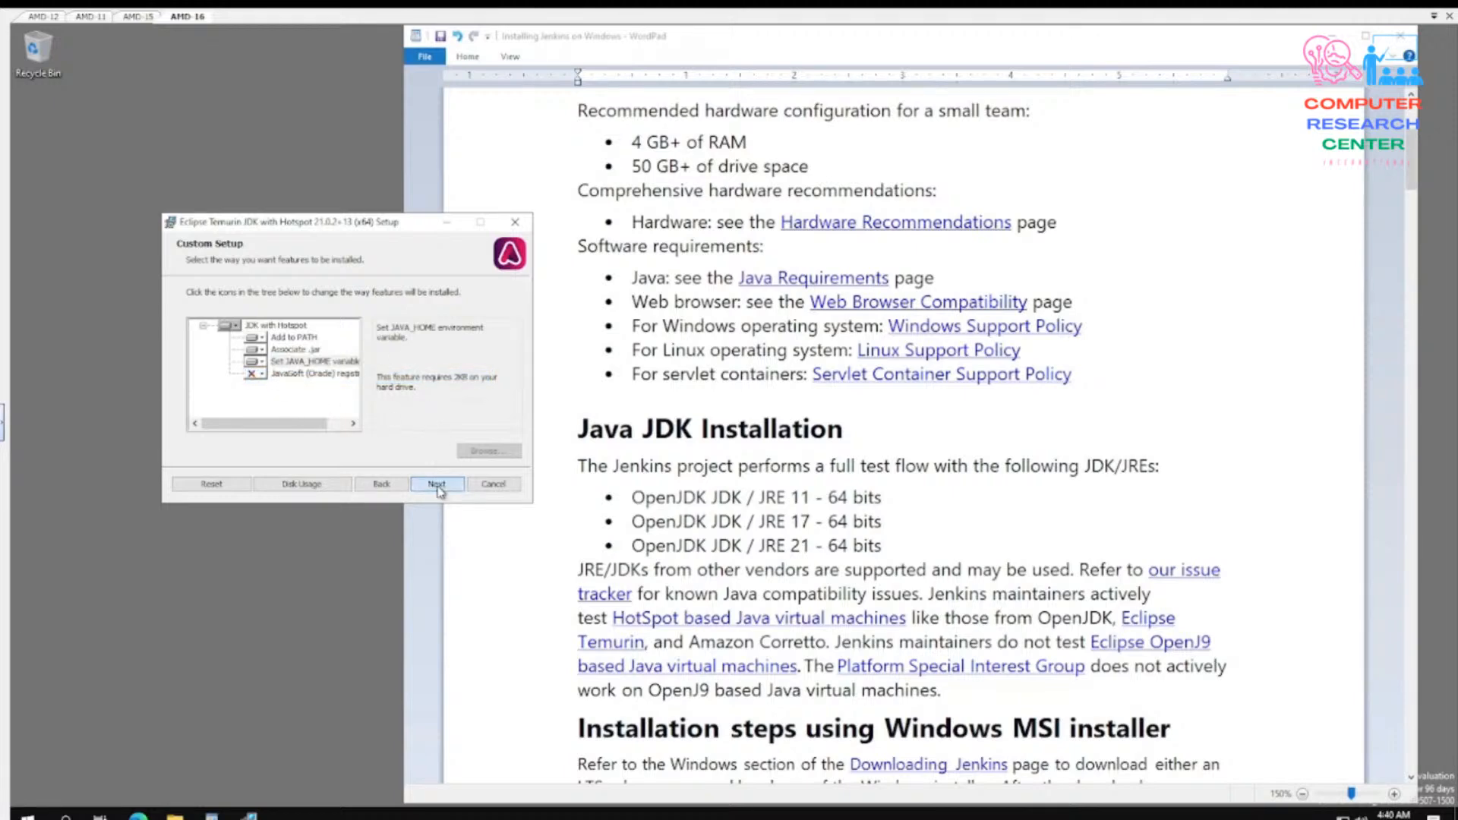
click(417, 484)
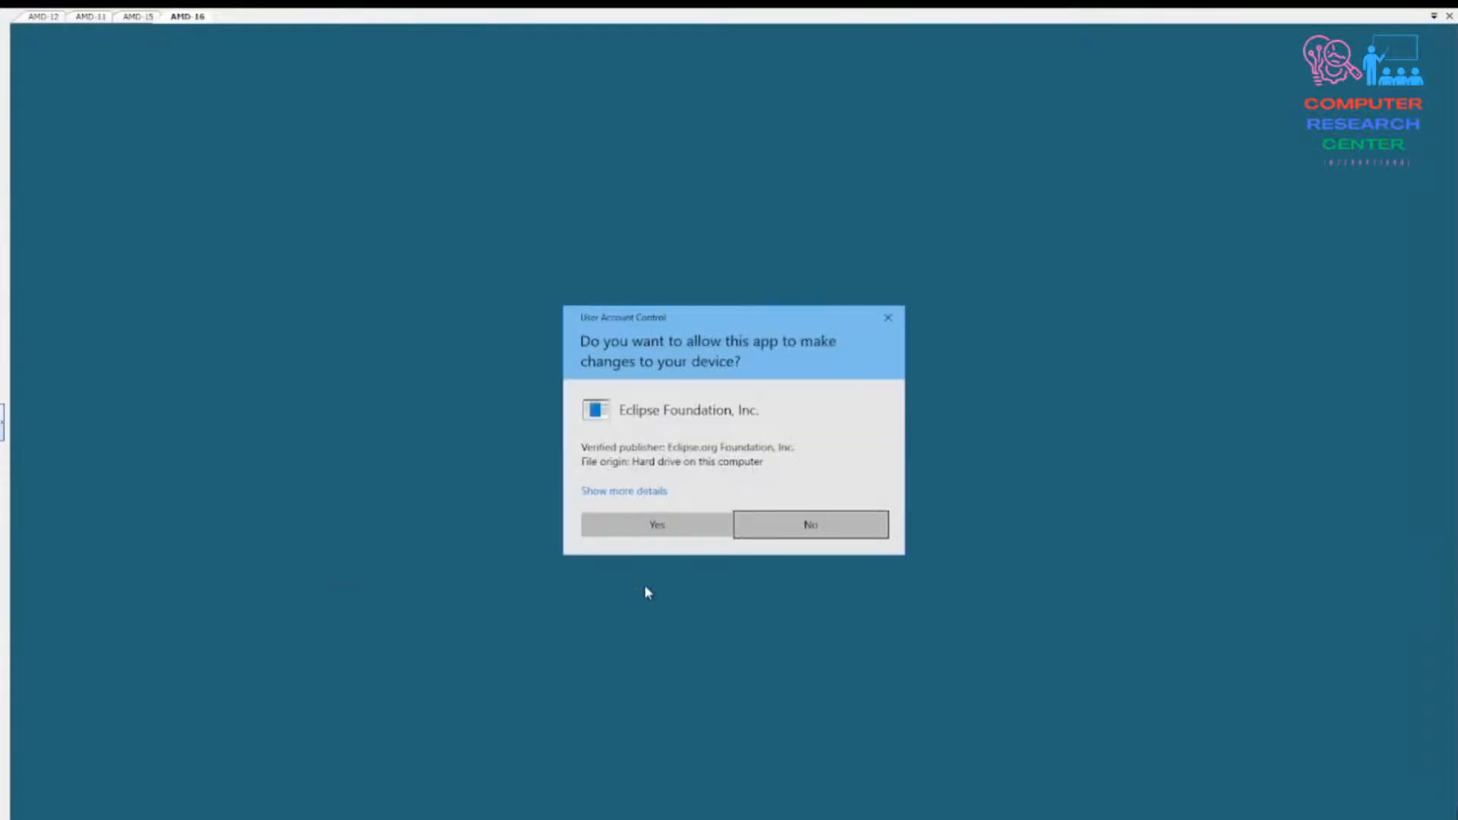
click(673, 528)
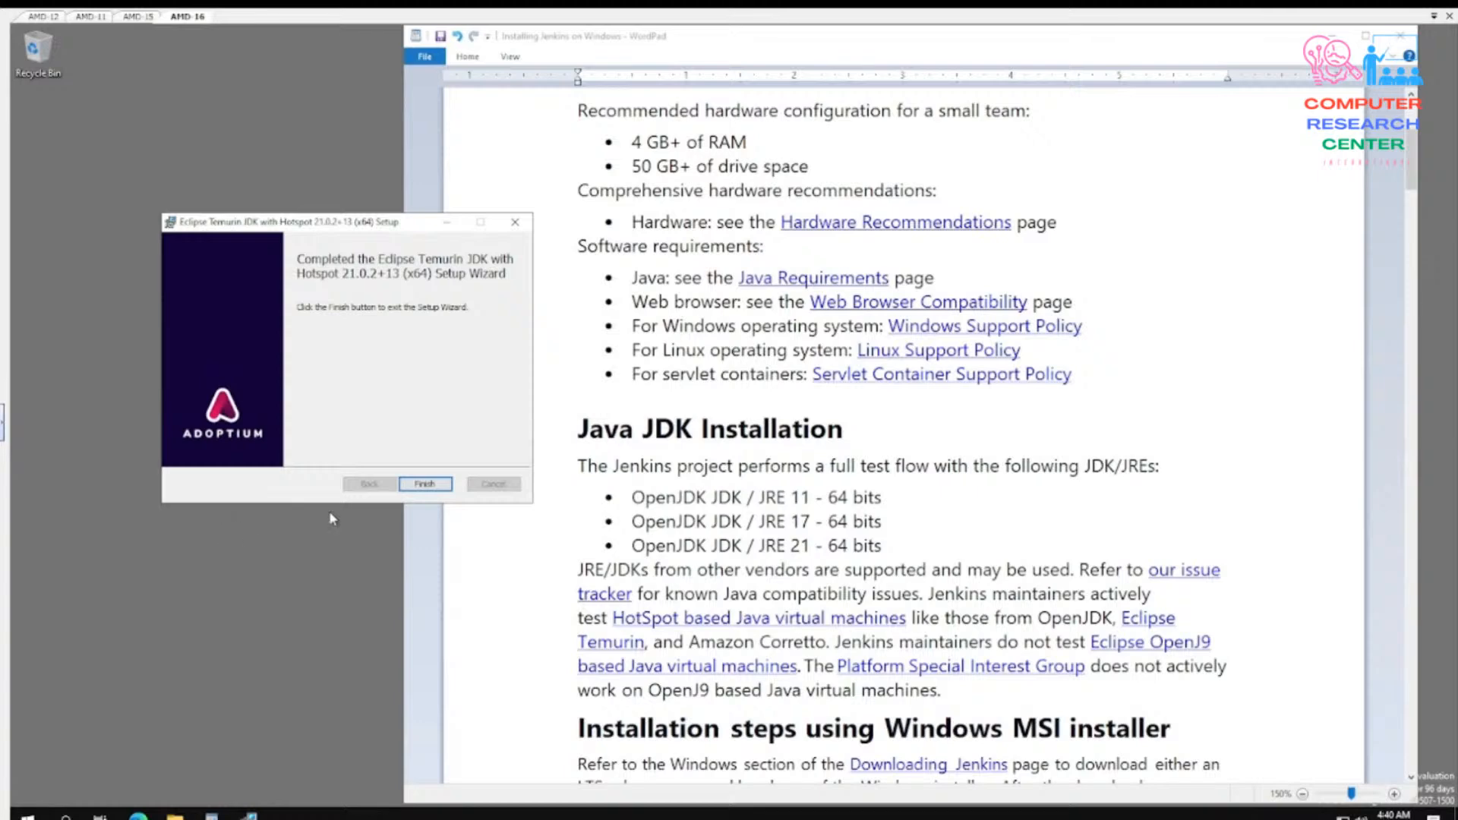
click(426, 484)
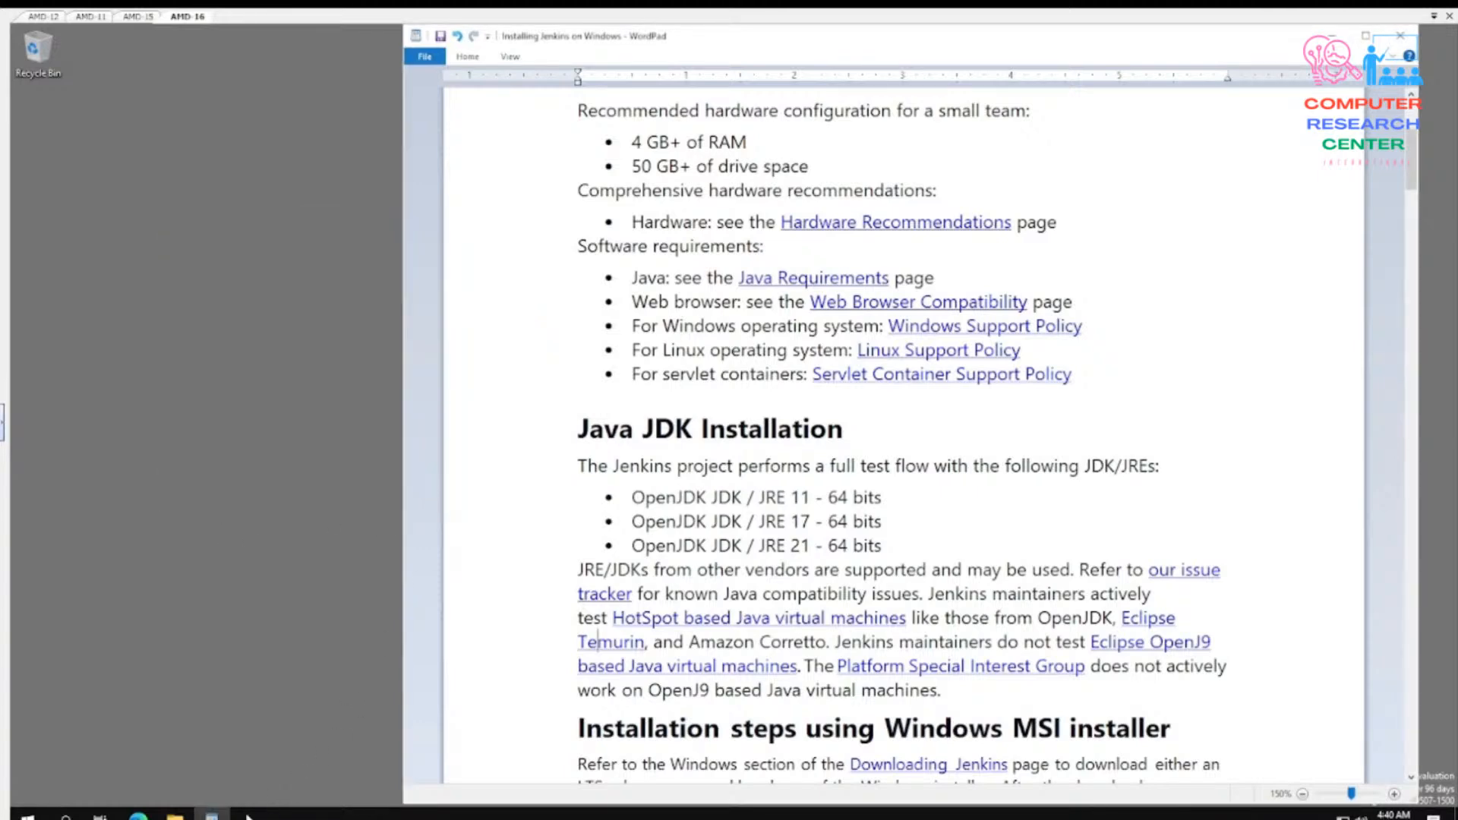
- Create a text document named Notes on the desktop and open it in Notepad
right_click(280, 335)
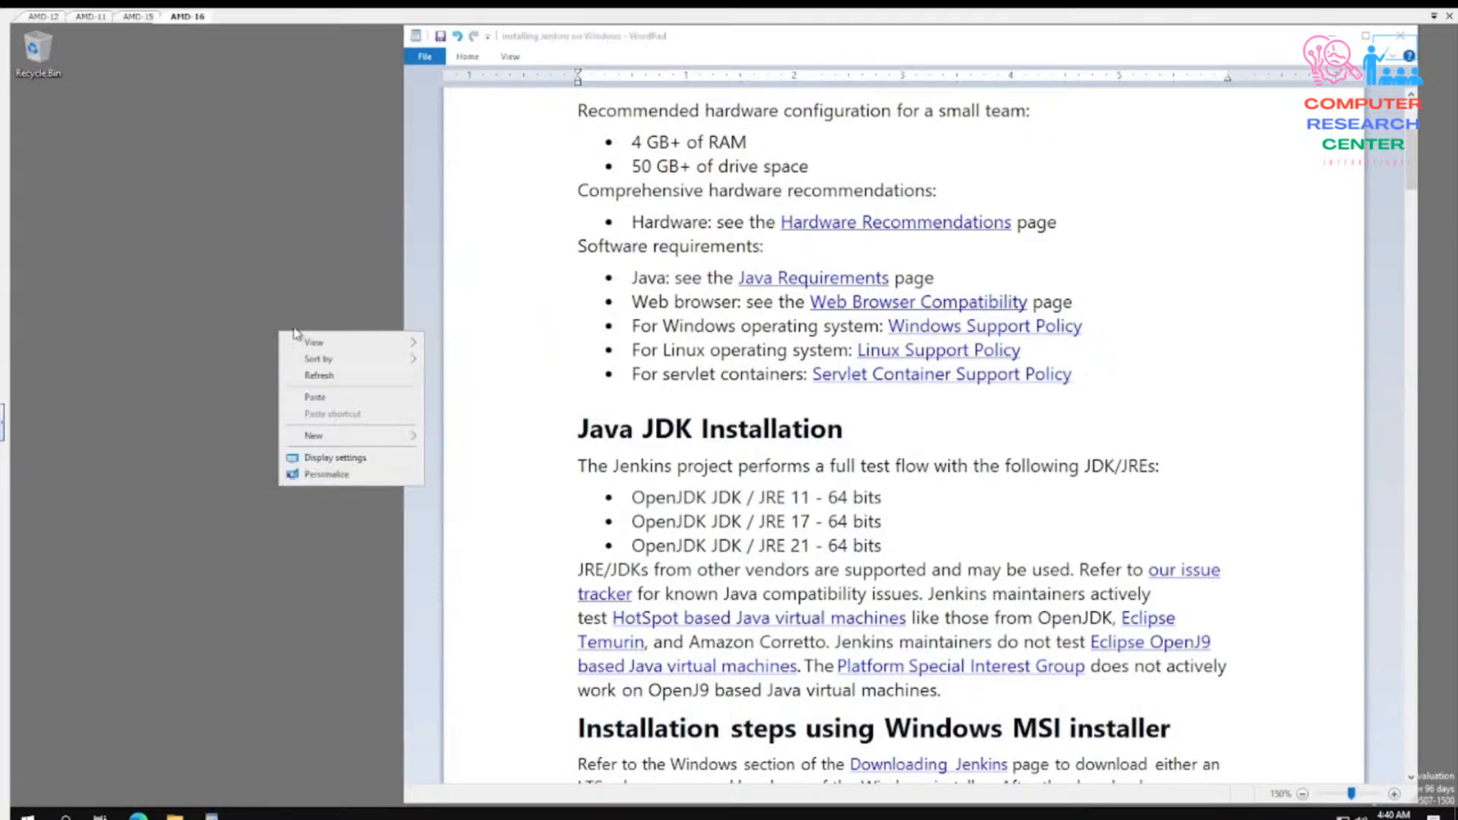
mouse_move(315, 438)
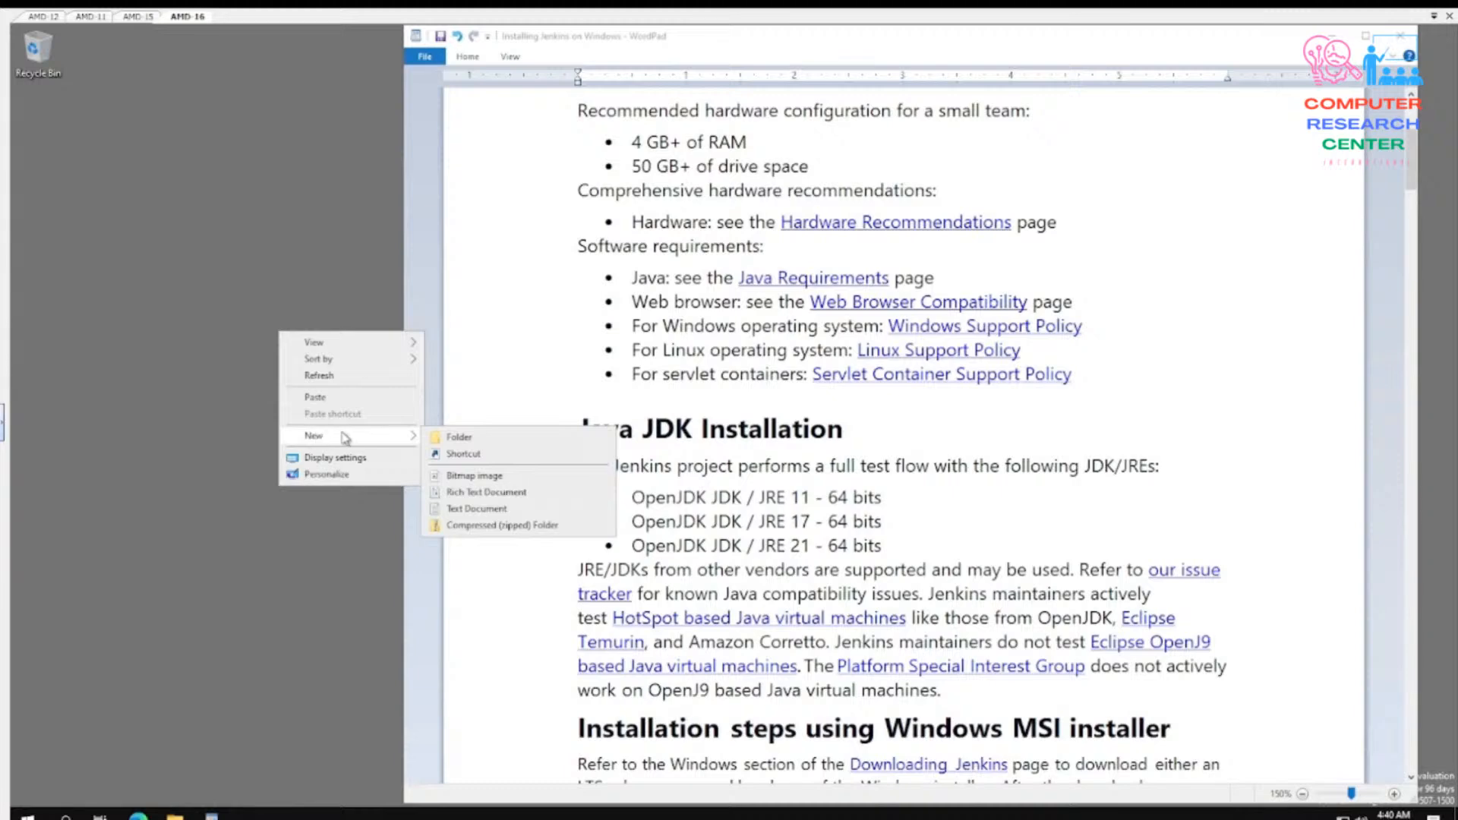
click(466, 509)
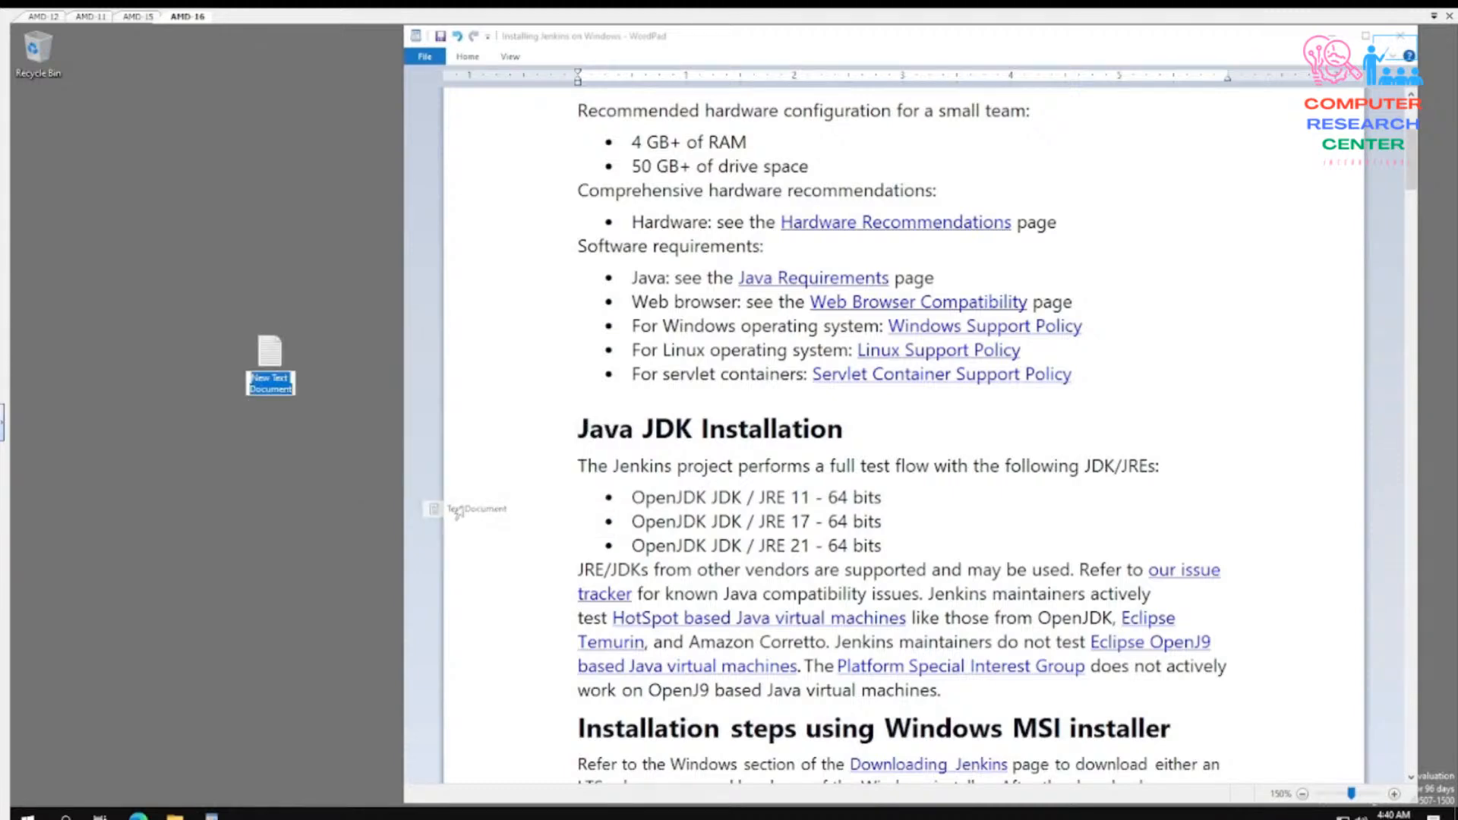
text(Notes)
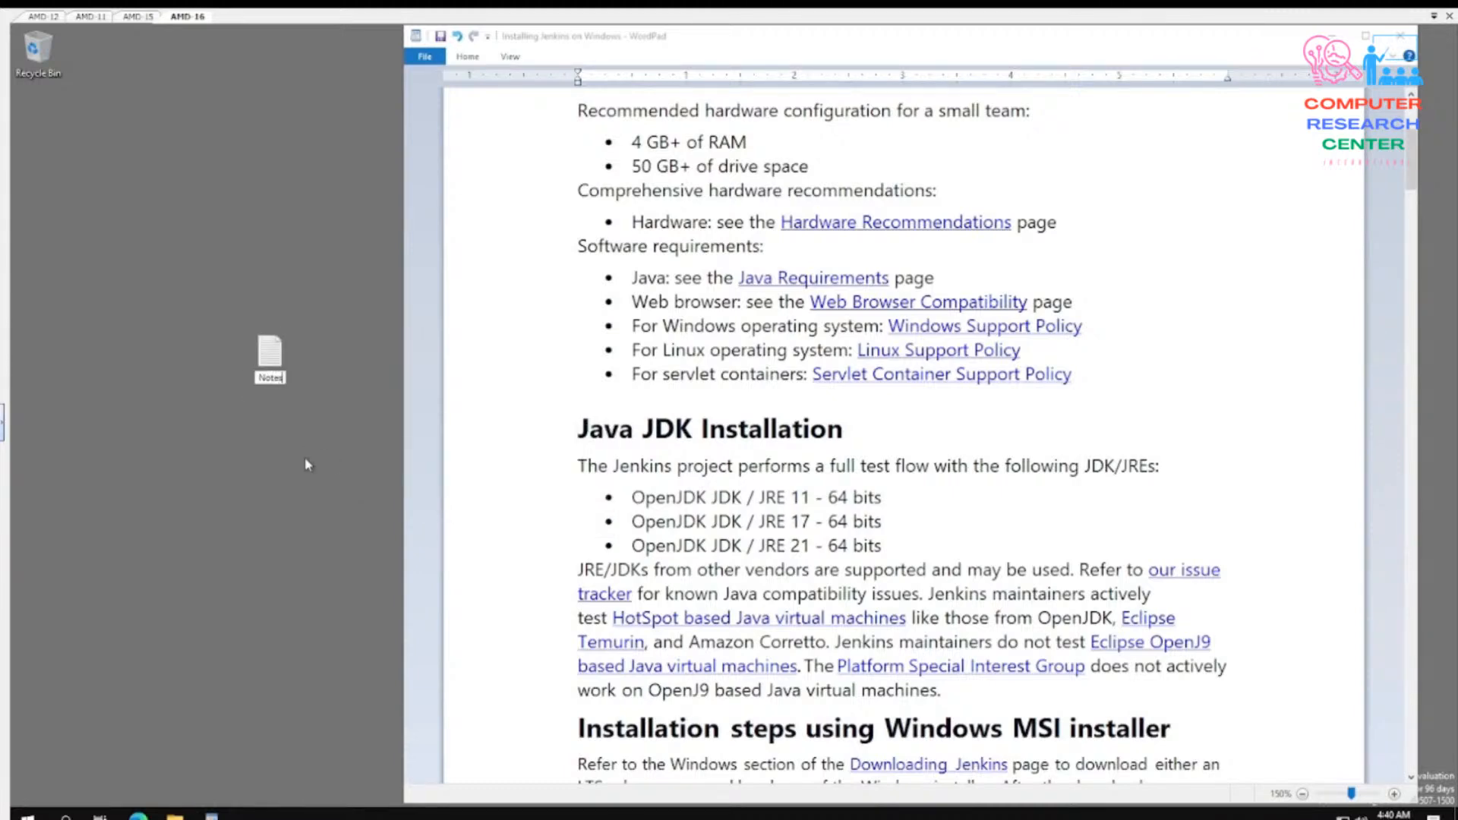
key(Return)
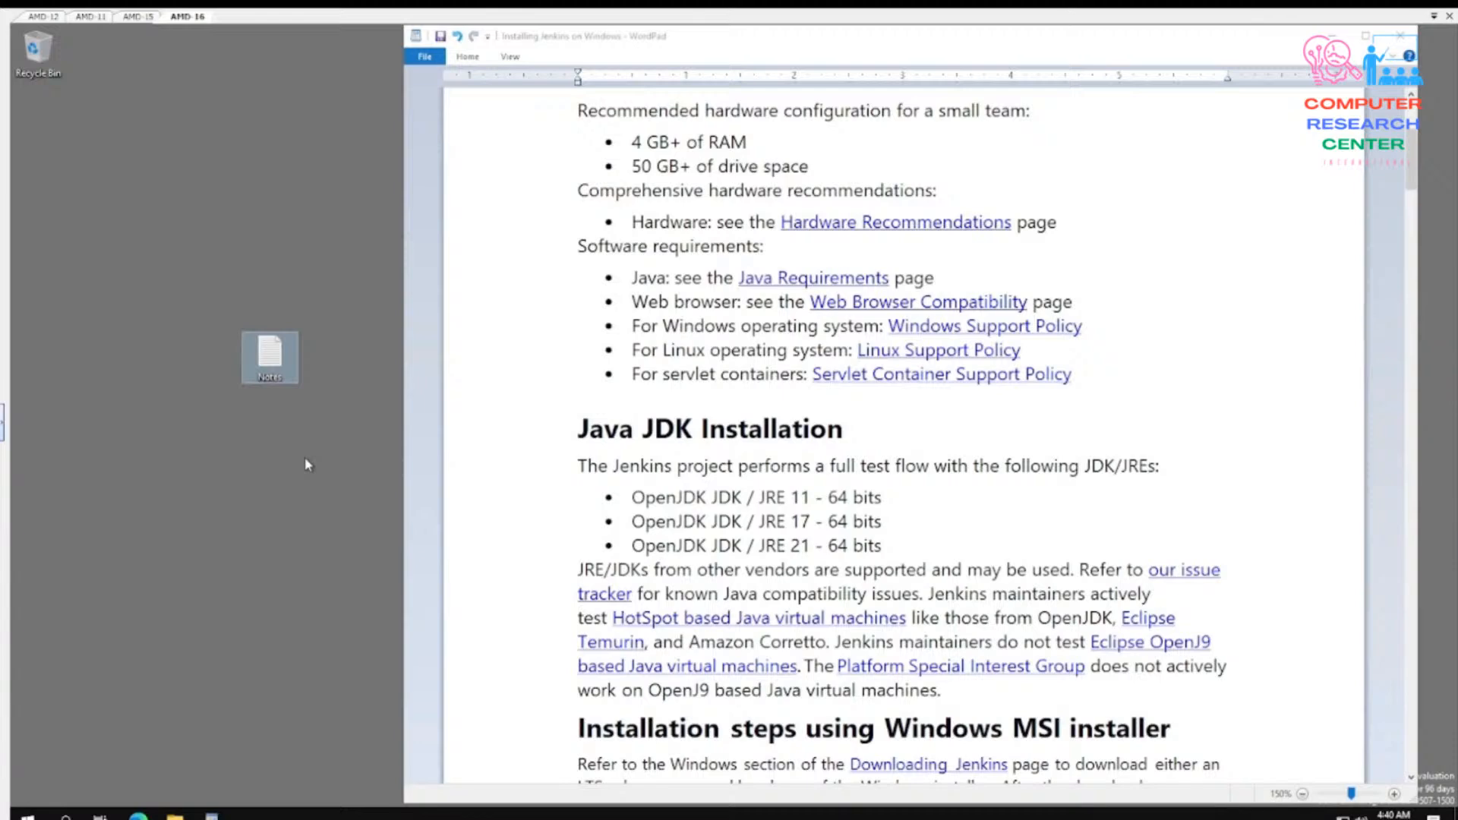
double_click(270, 357)
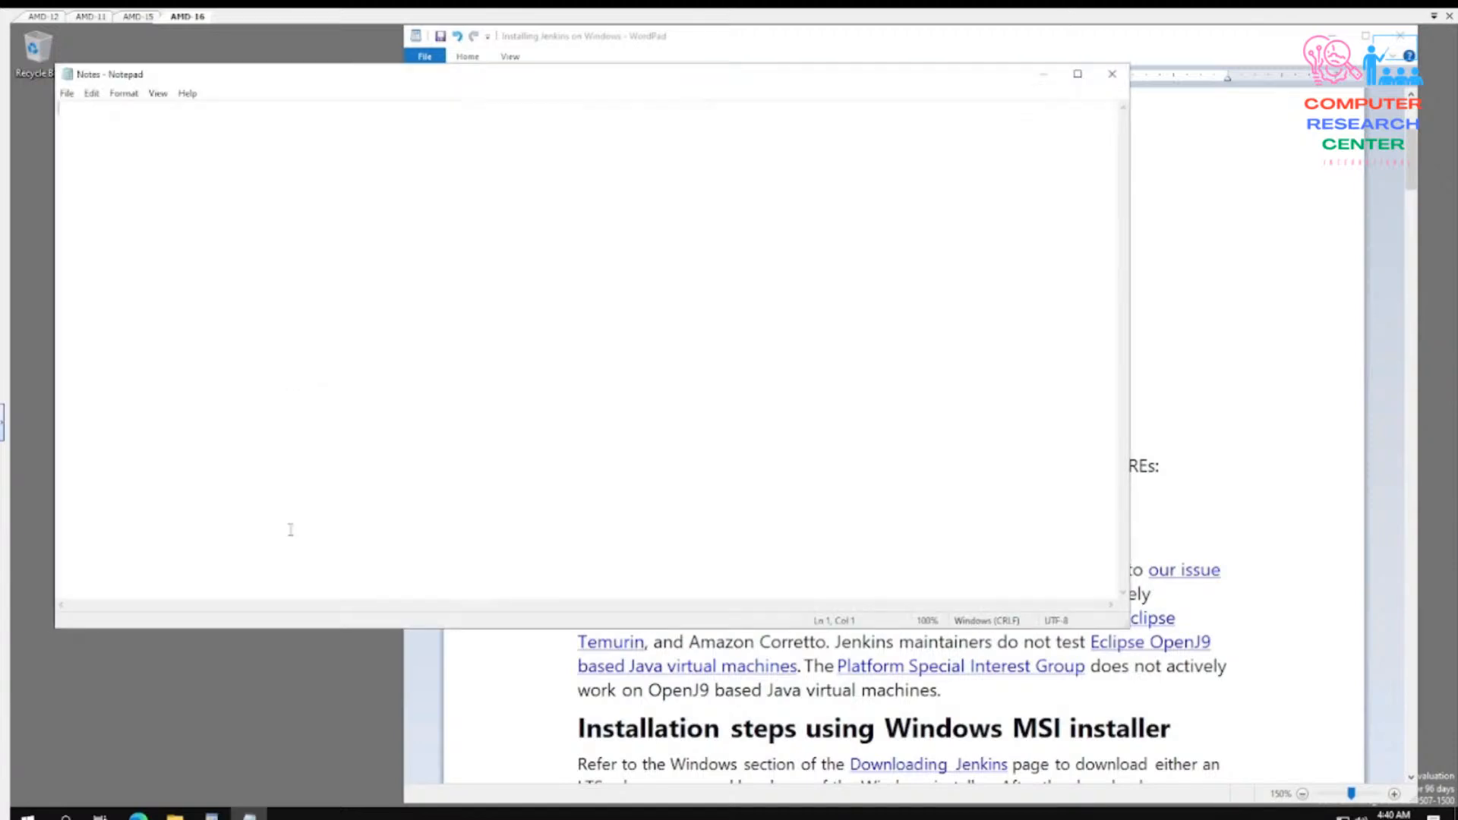
- Switch to File Explorer and browse to C:\Program Files\Eclipse Adoptium\jdk-21.0.2.13-hotspot\bin
click(31, 813)
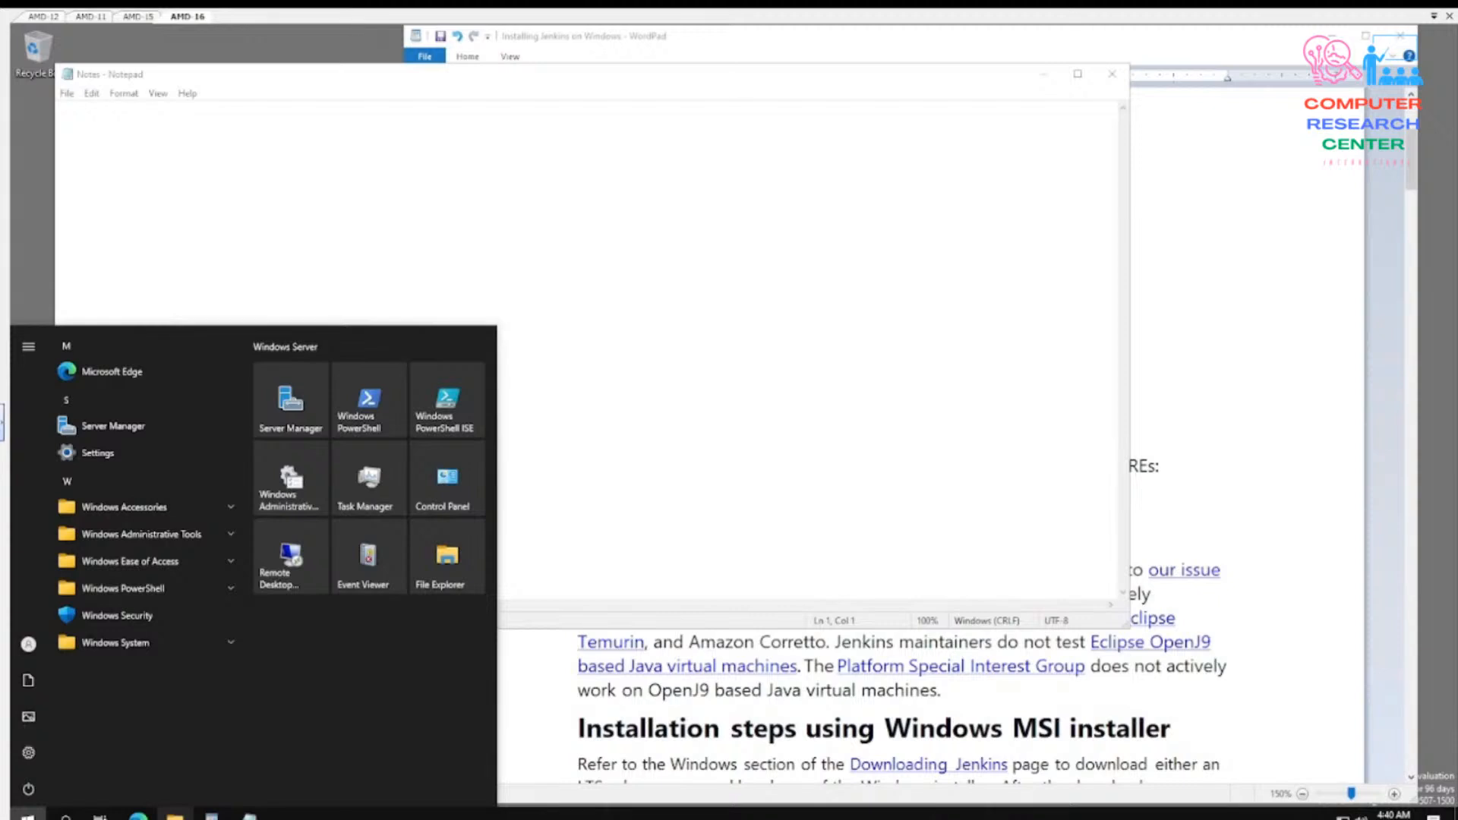
click(175, 815)
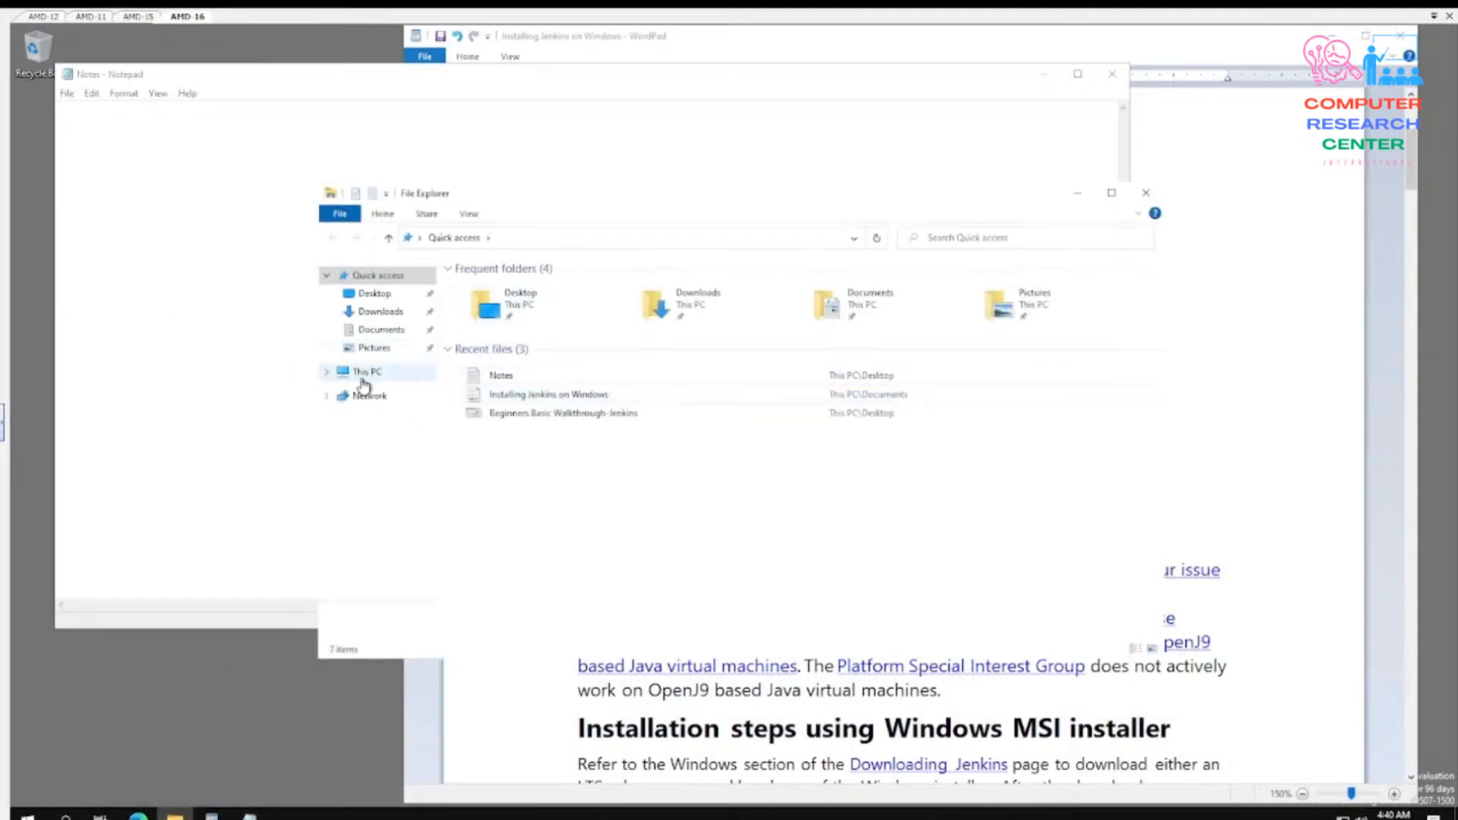
click(363, 385)
double_click(516, 446)
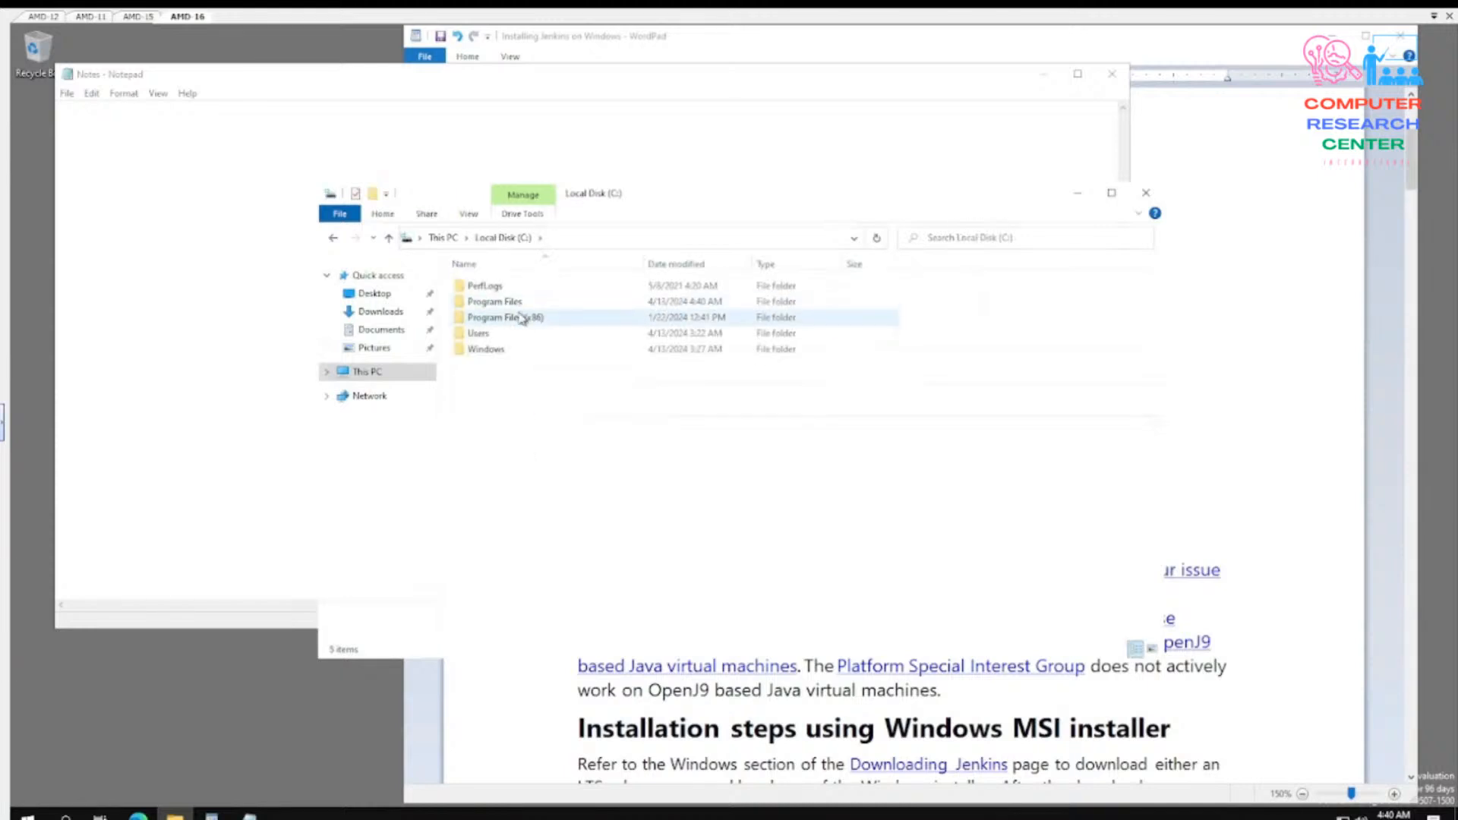
double_click(511, 304)
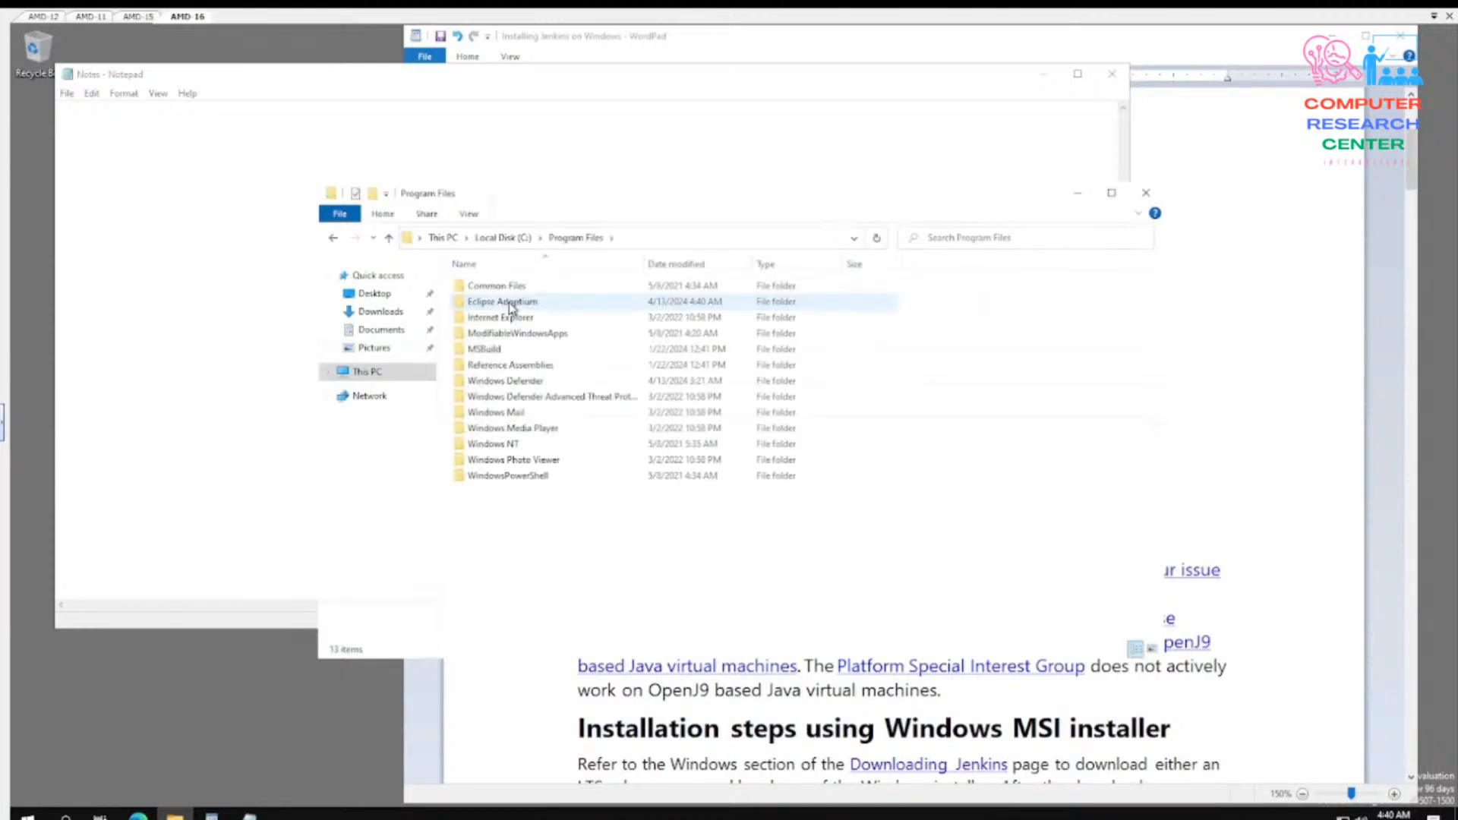
double_click(511, 304)
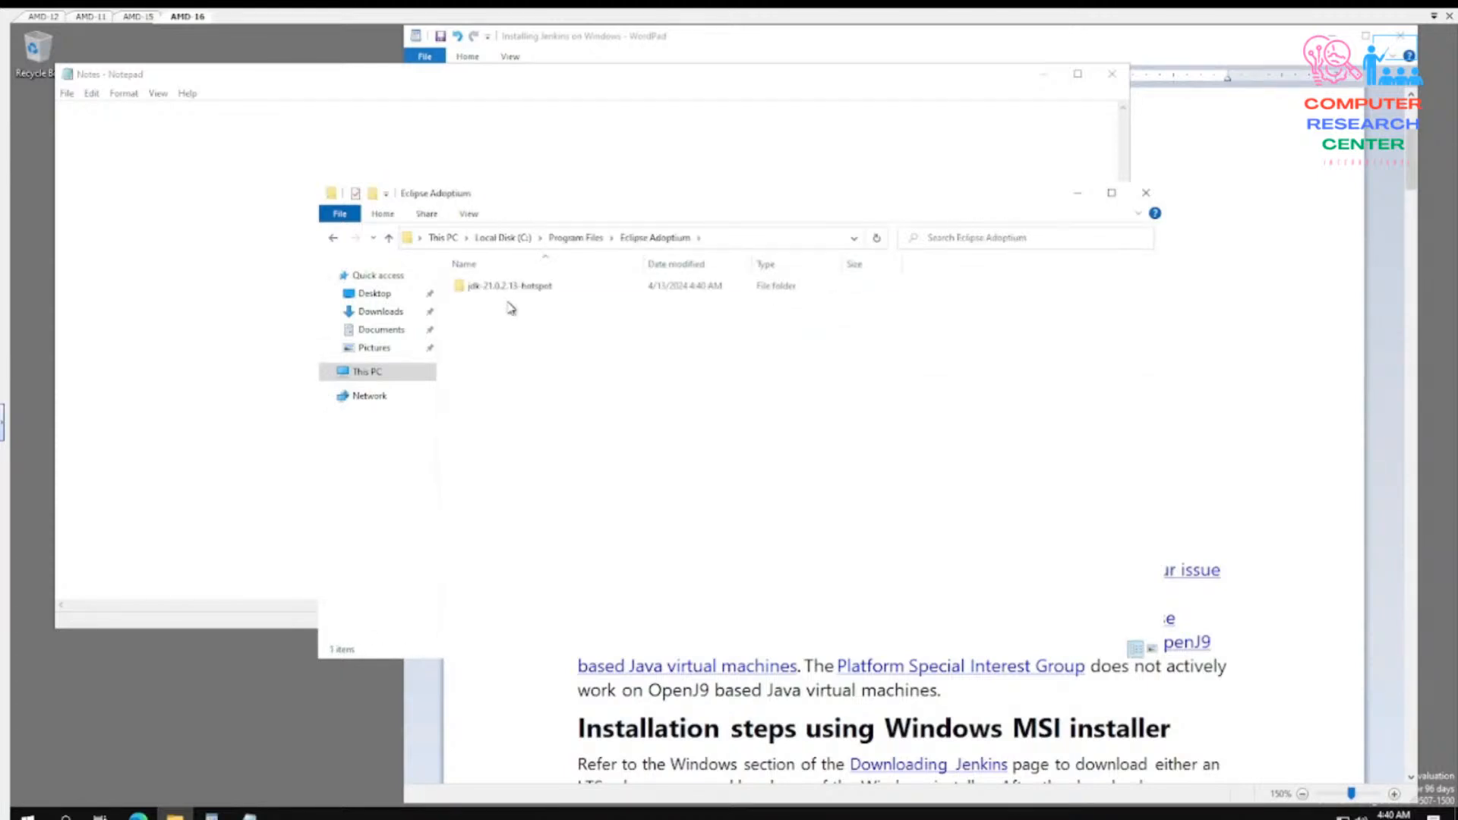
click(514, 293)
double_click(514, 291)
double_click(511, 292)
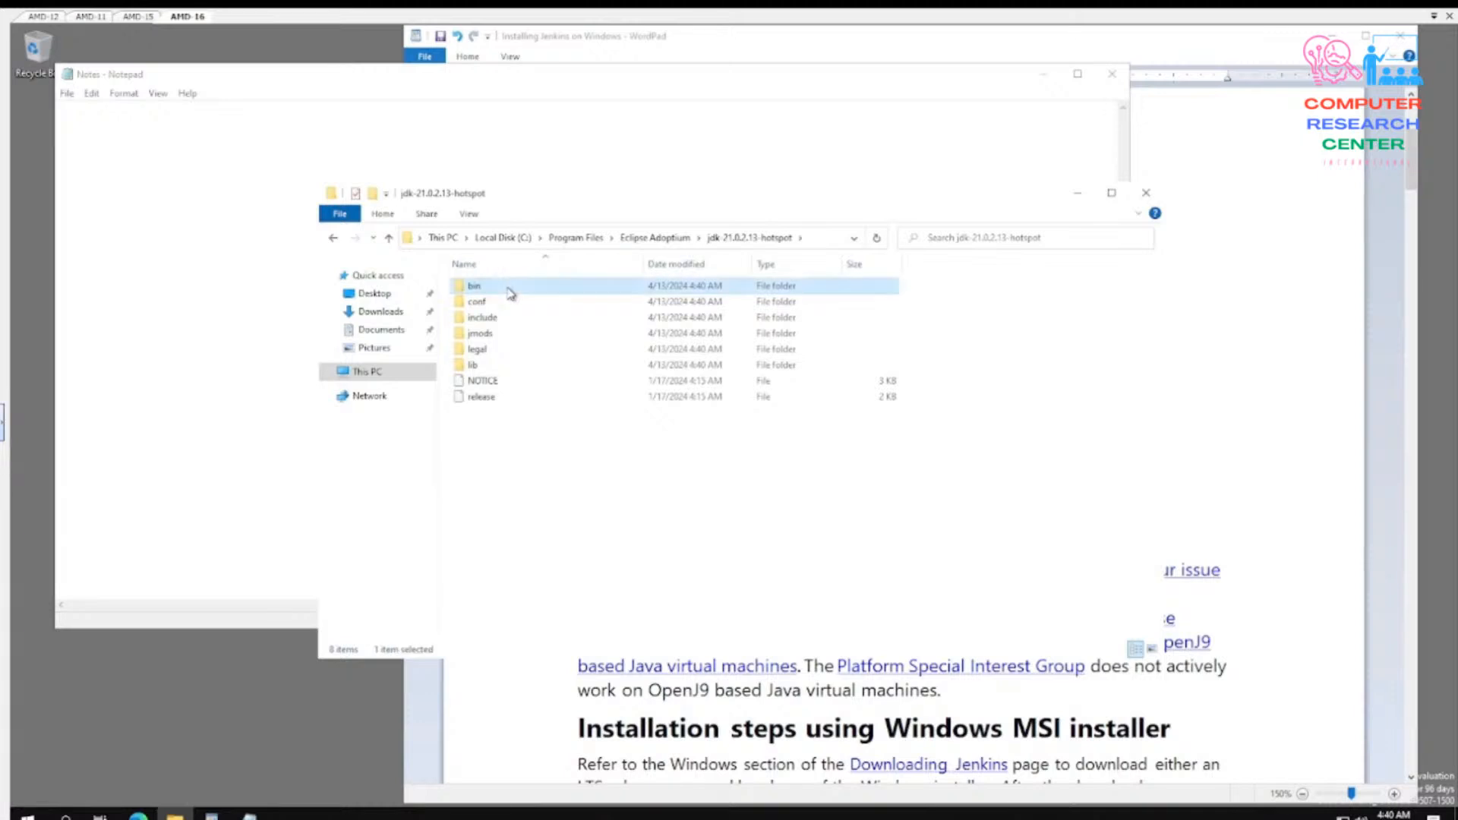
- Copy the full path of the JDK's bin folder from File Explorer
click(390, 239)
click(831, 239)
double_click(477, 286)
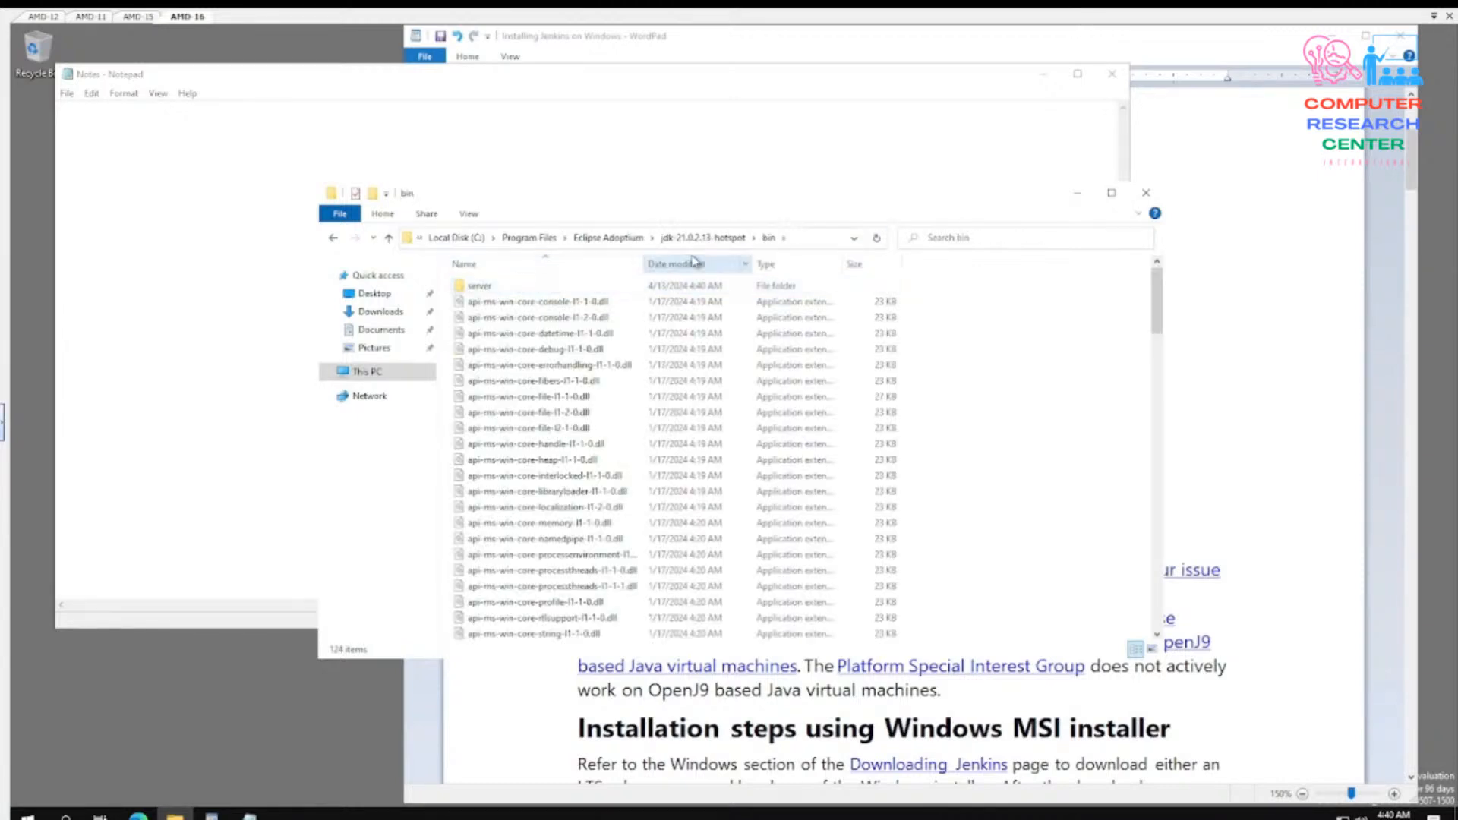
click(803, 242)
right_click(638, 234)
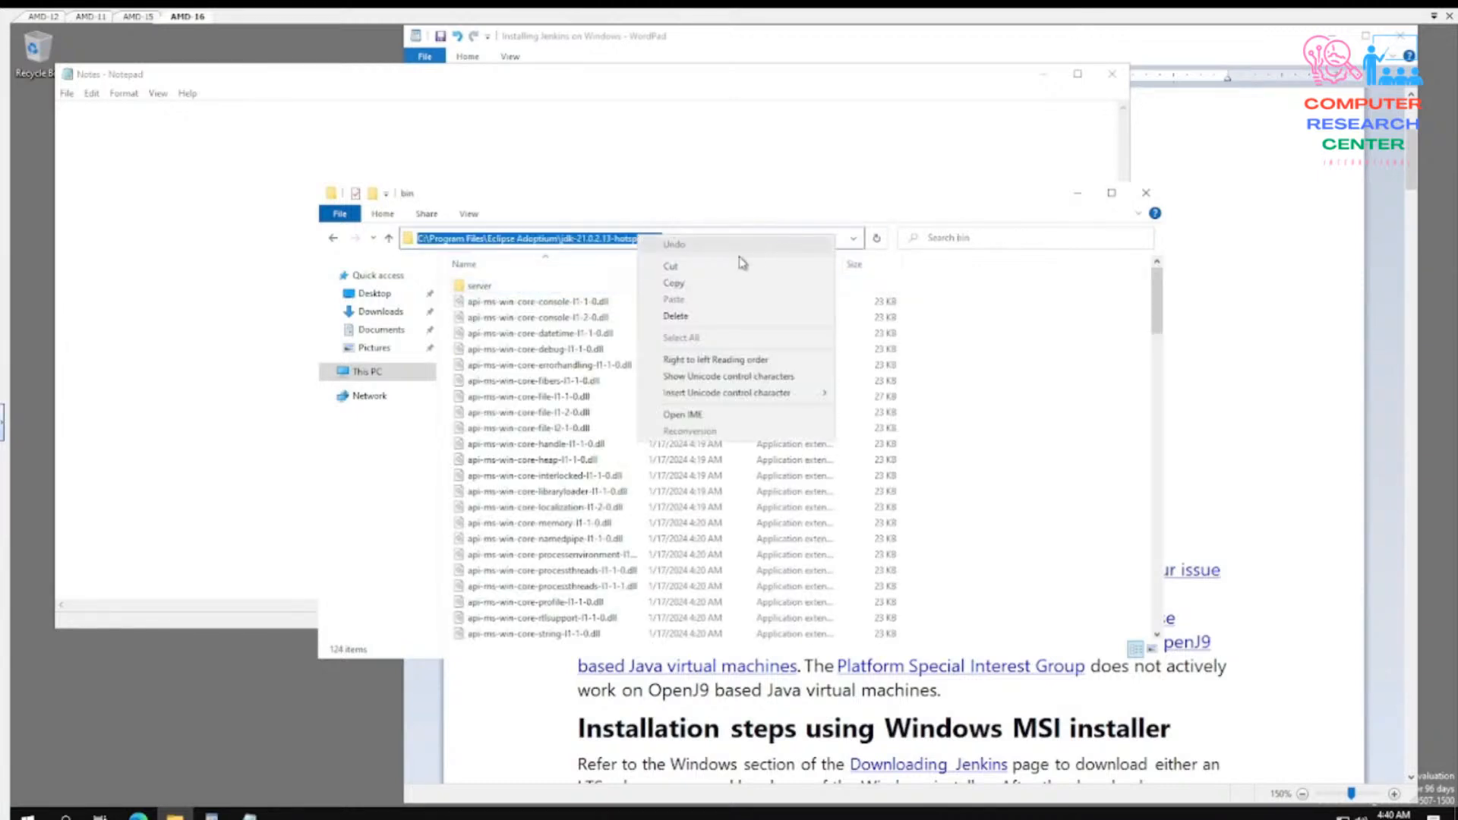
click(672, 285)
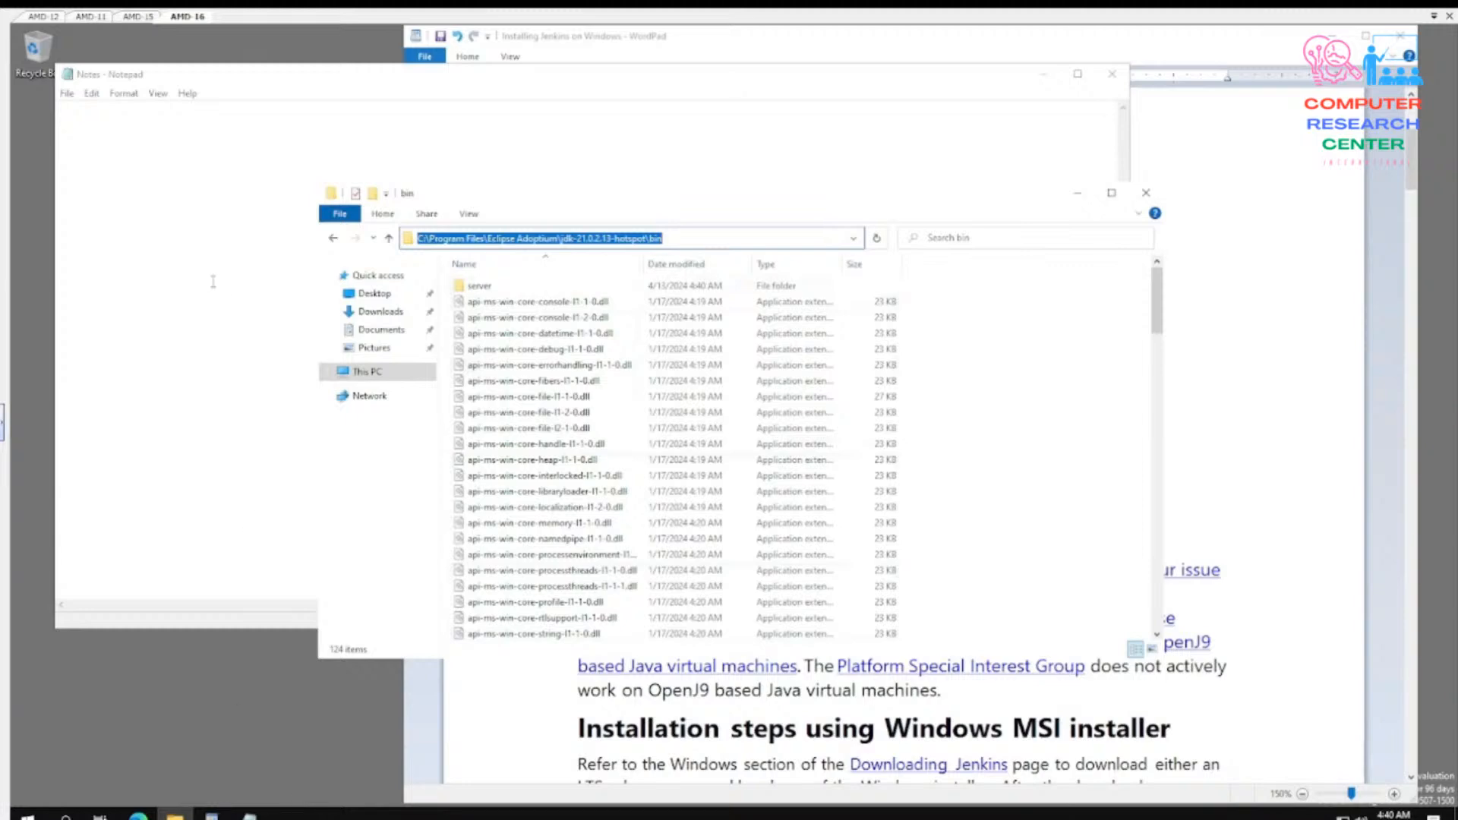
- In the Notes document in Notepad, set the font size to 20 and paste the copied bin folder path
click(152, 159)
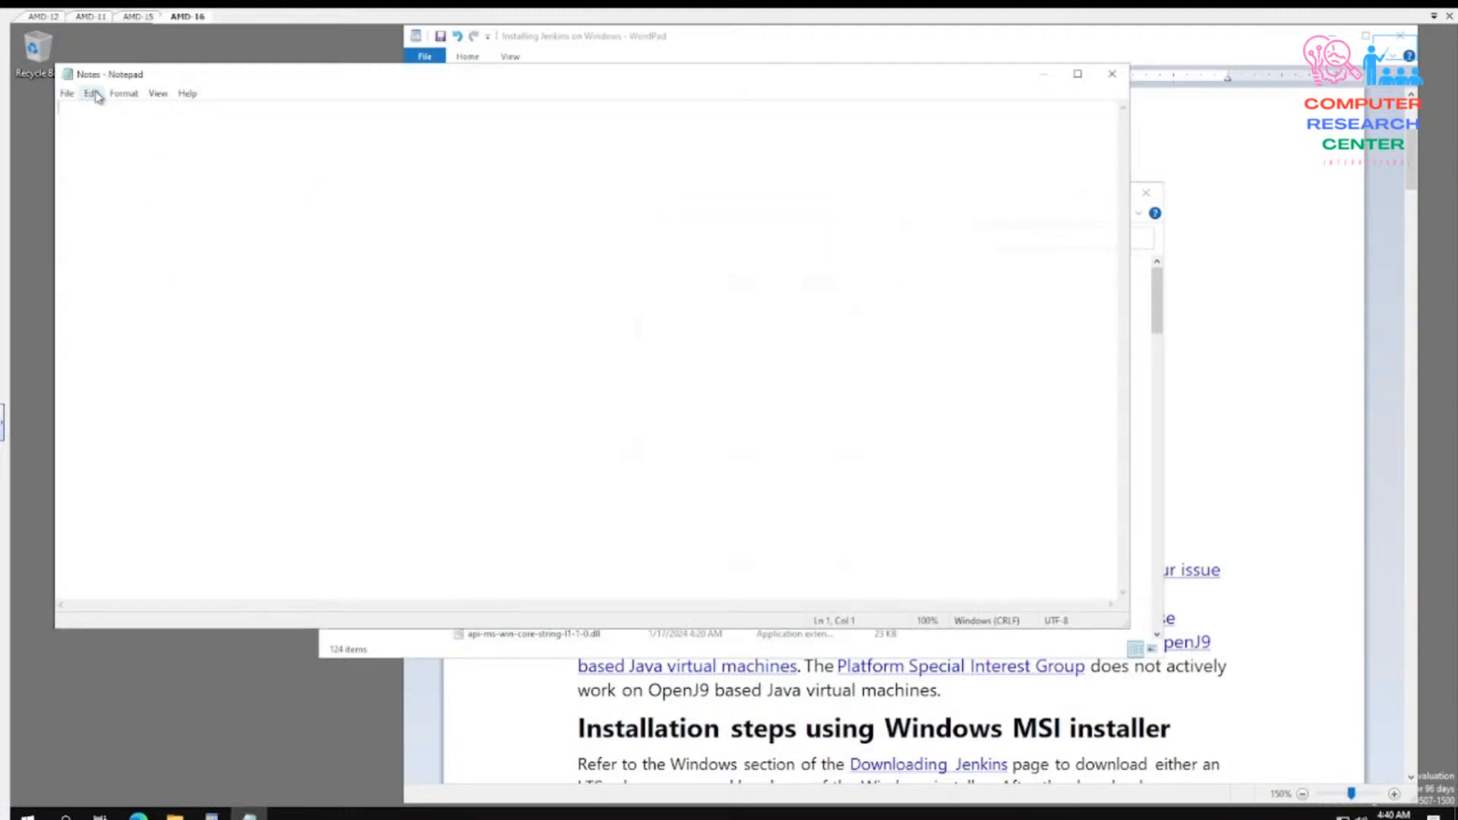
click(123, 93)
click(139, 128)
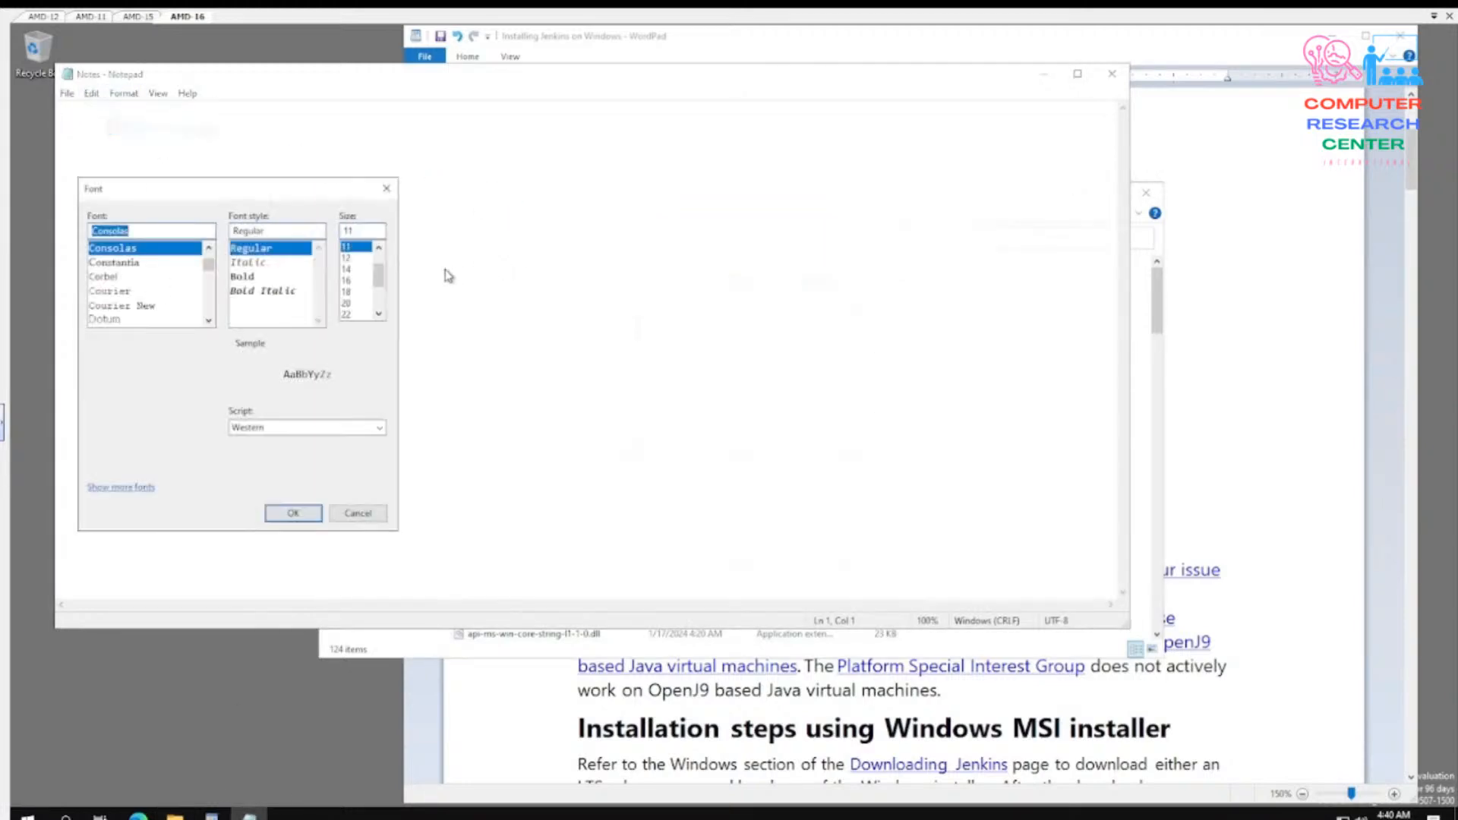
click(349, 304)
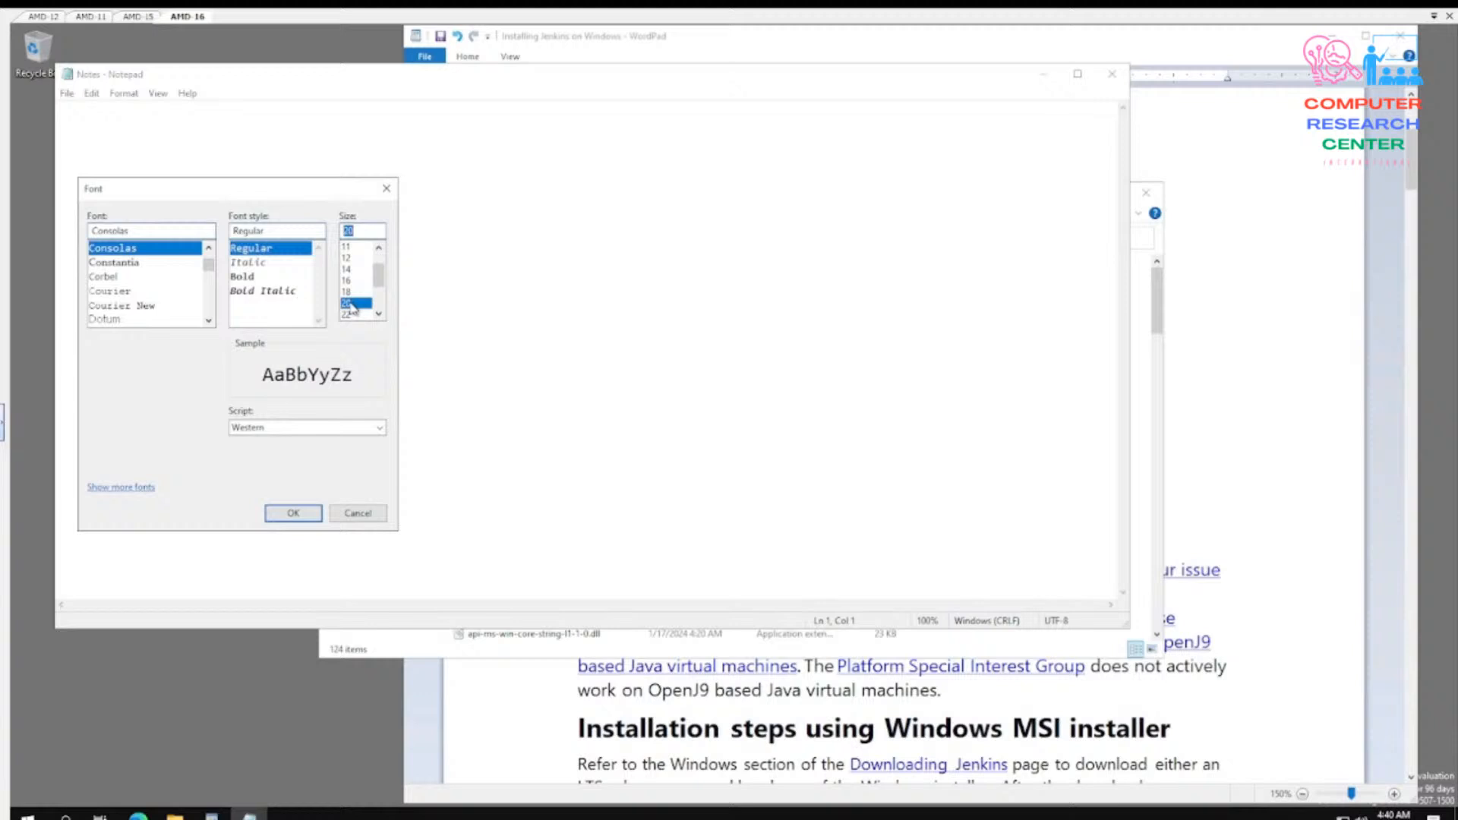
click(293, 513)
right_click(231, 259)
click(268, 325)
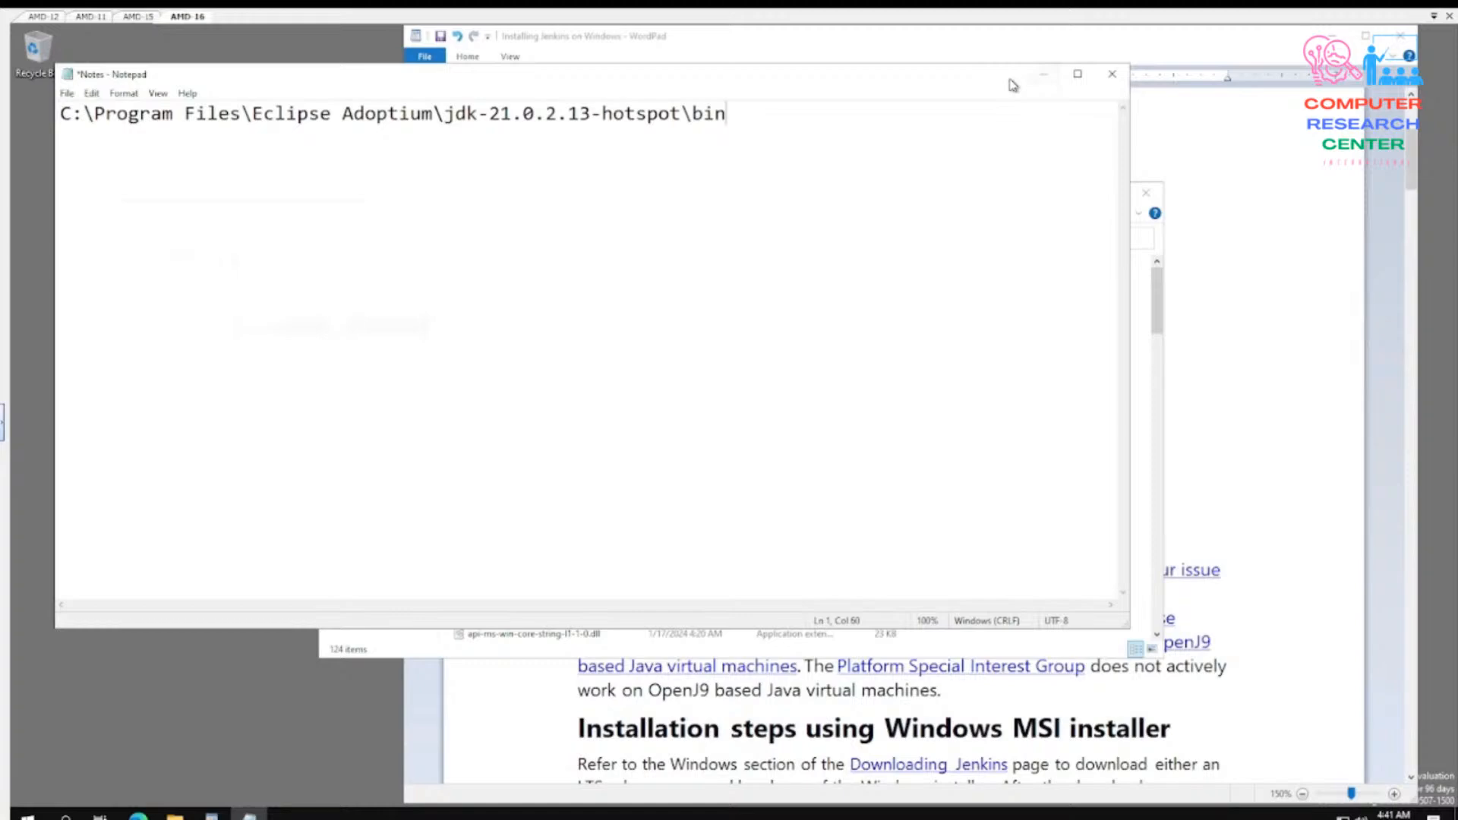
- Switch to the Installing Jenkins on Windows guide in WordPad and open its Downloading Jenkins link
click(1014, 32)
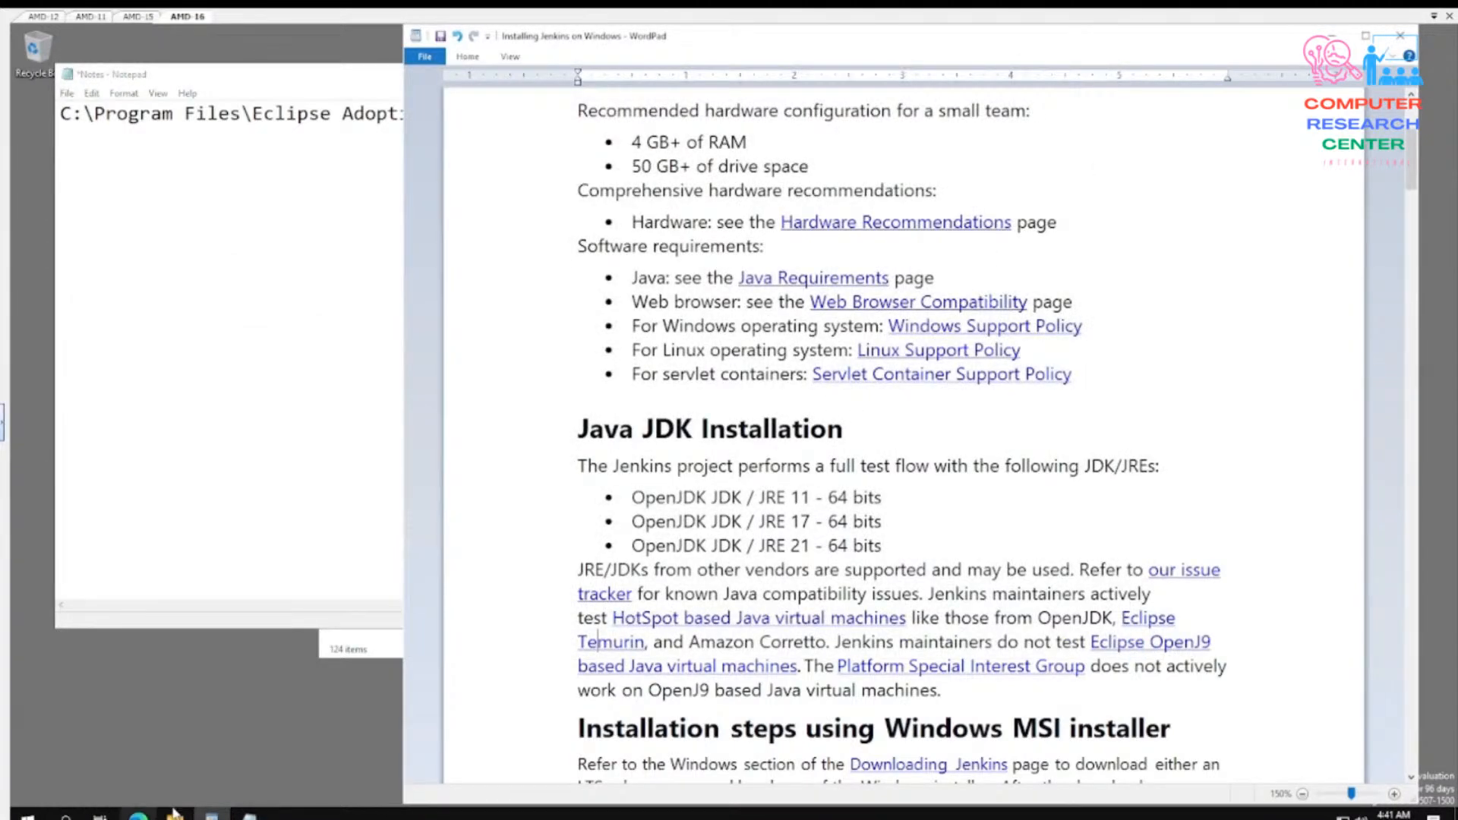
scroll(829, 402, down, 1)
scroll(790, 535, down, 8)
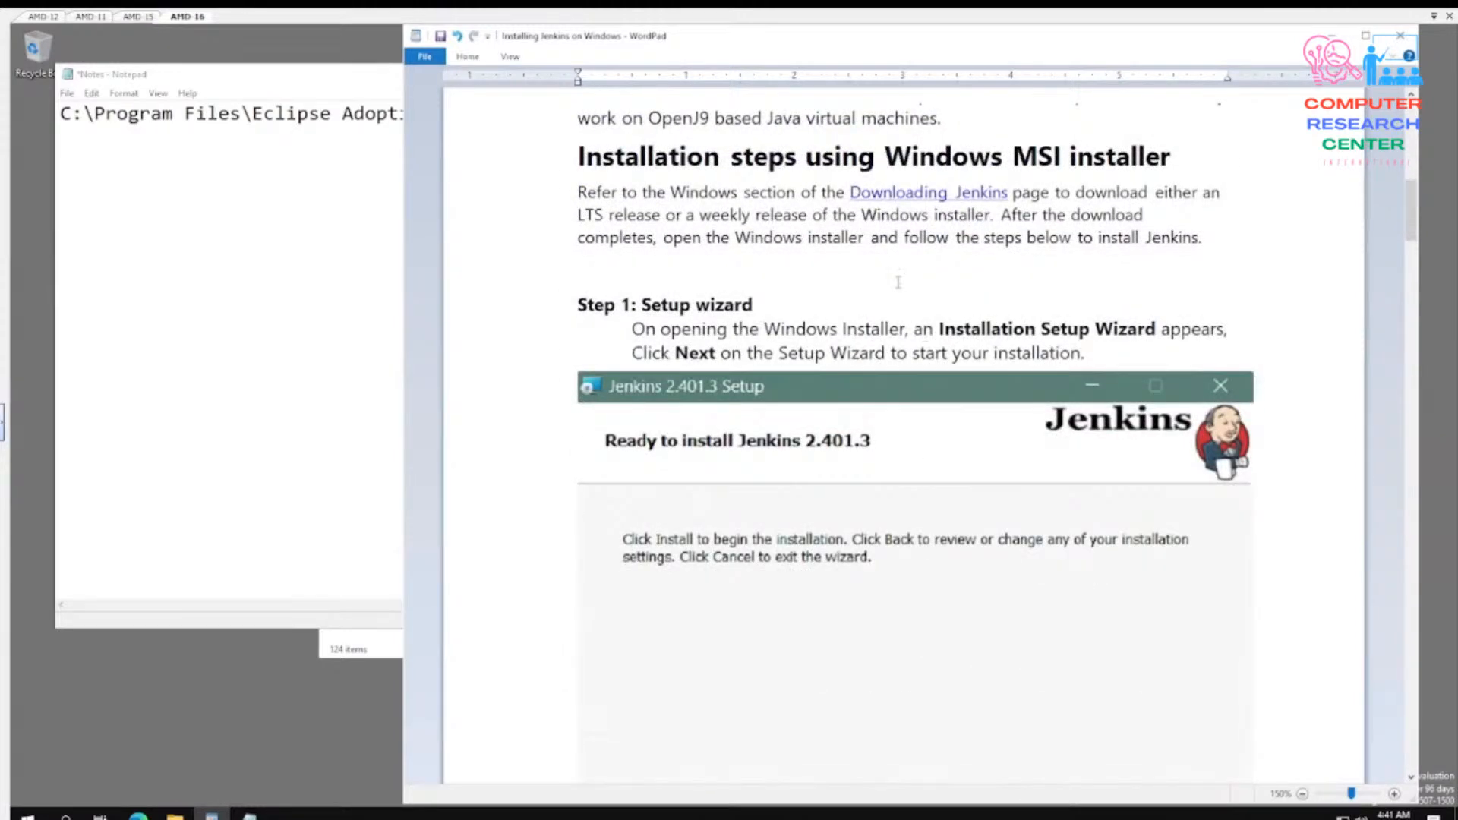
click(939, 202)
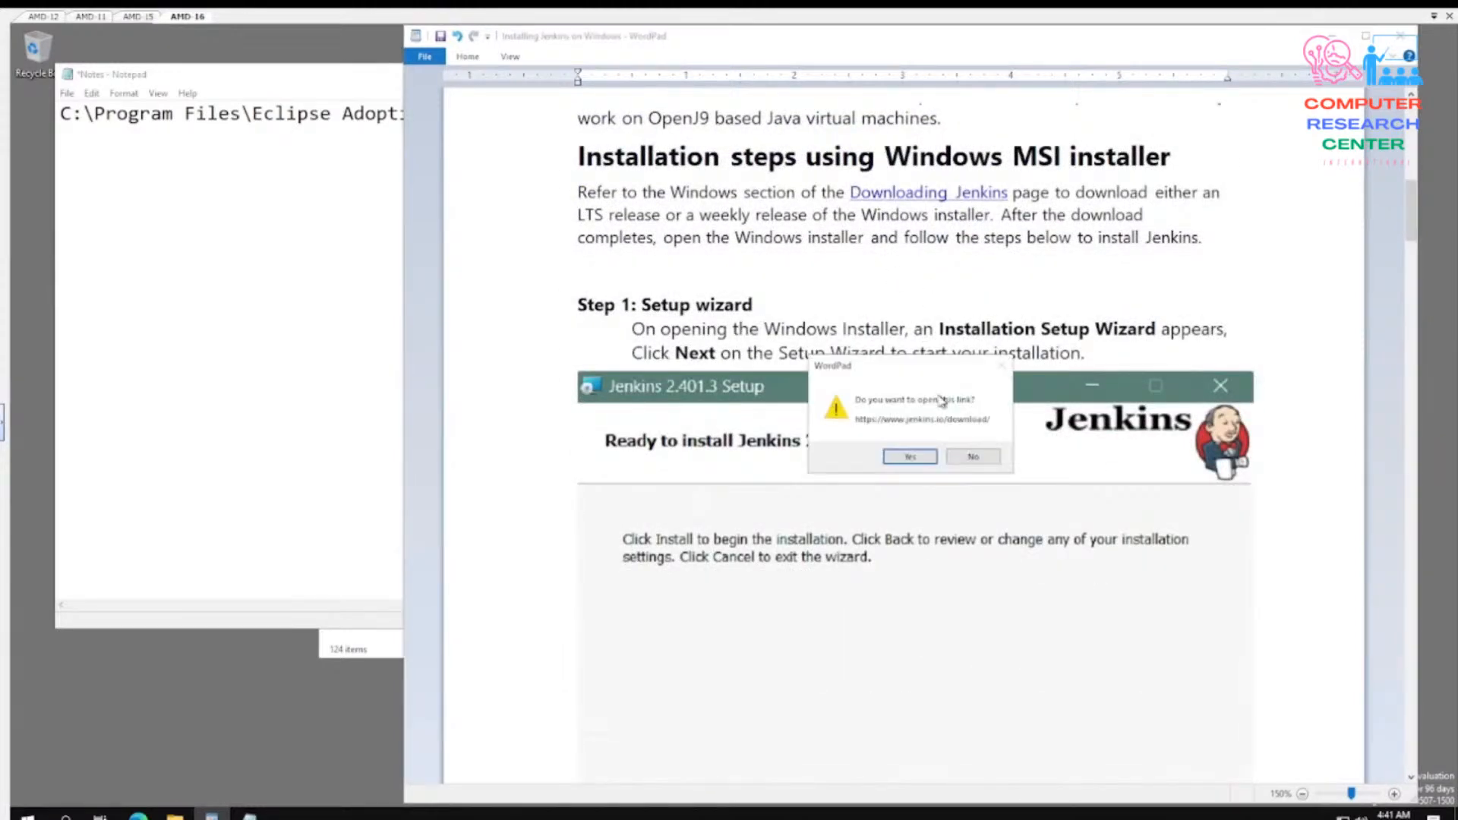
click(917, 455)
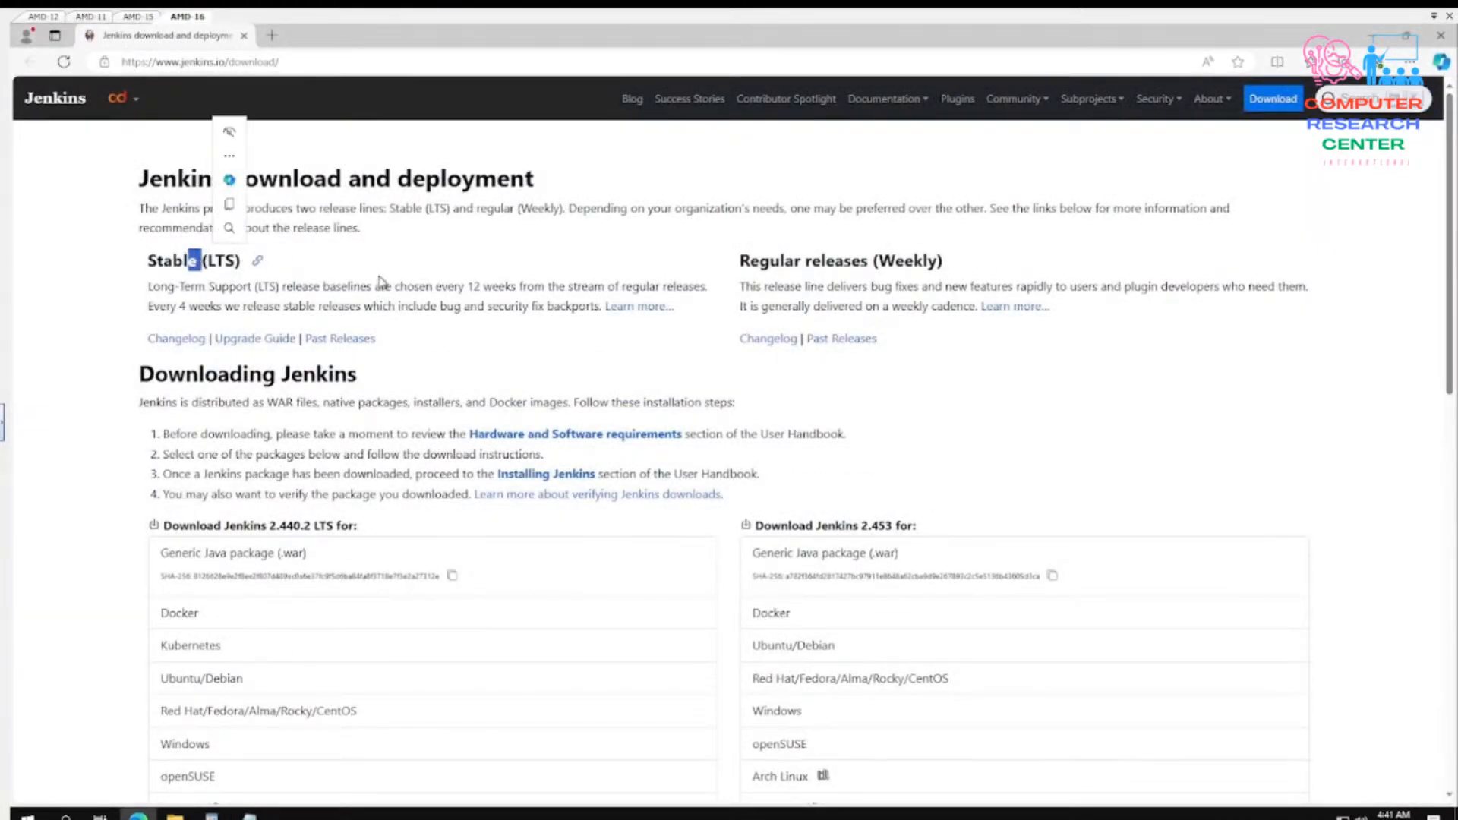
- Download the stable LTS Jenkins installer for Windows, launch jenkins.msi and close the browser
scroll(403, 608, down, 1)
scroll(403, 616, down, 3)
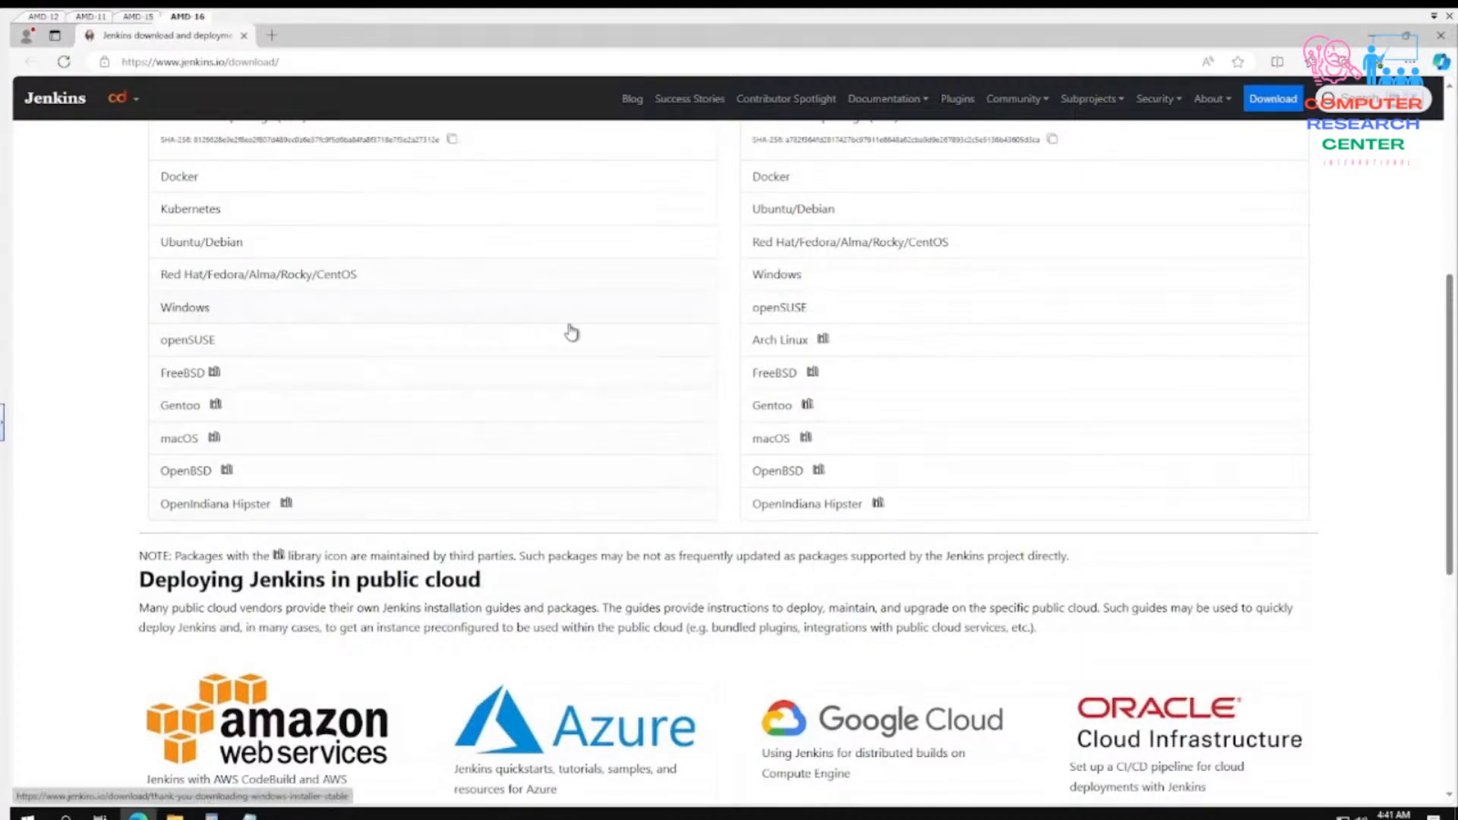
click(182, 306)
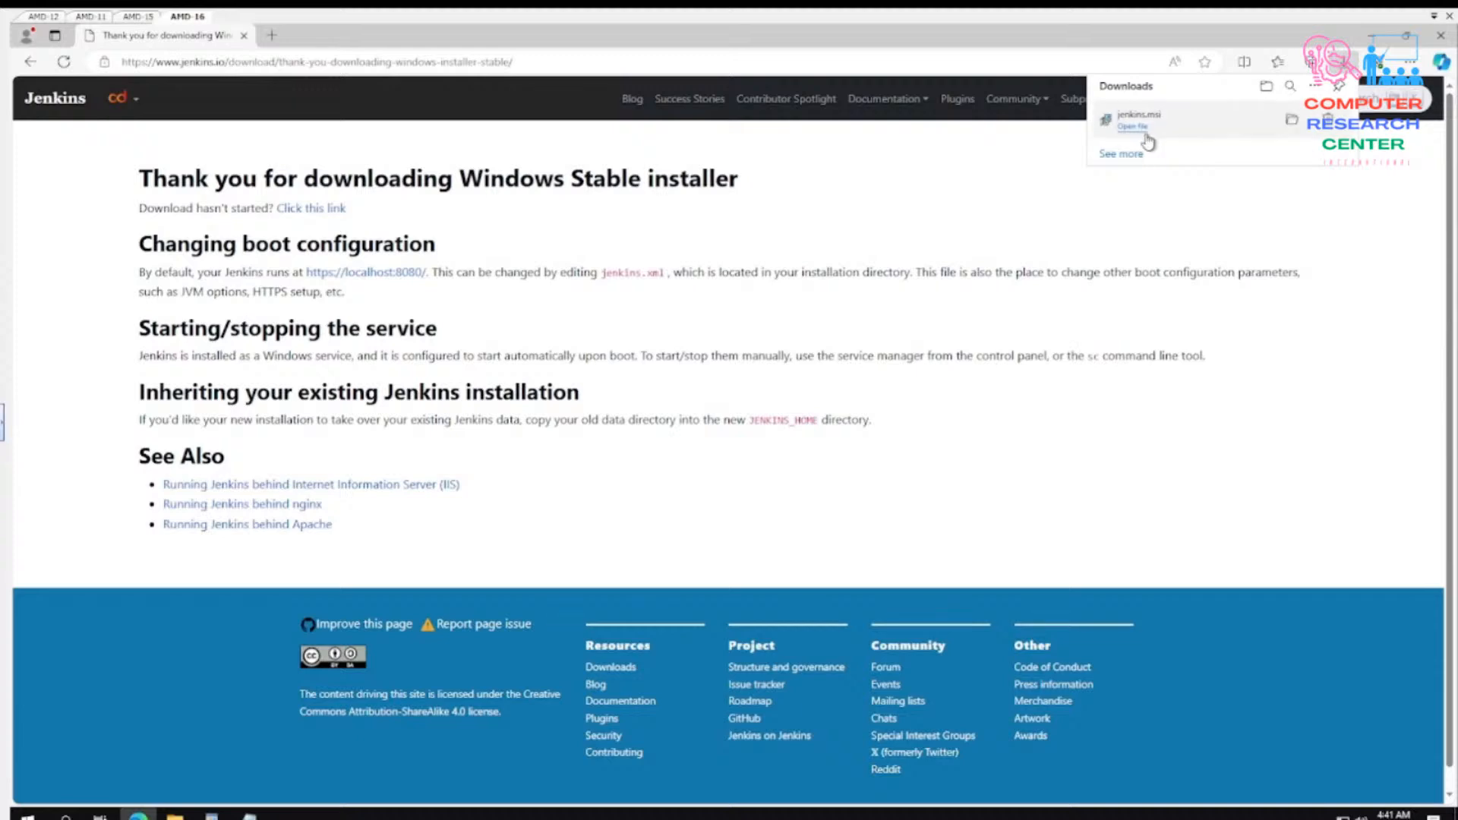
click(1143, 131)
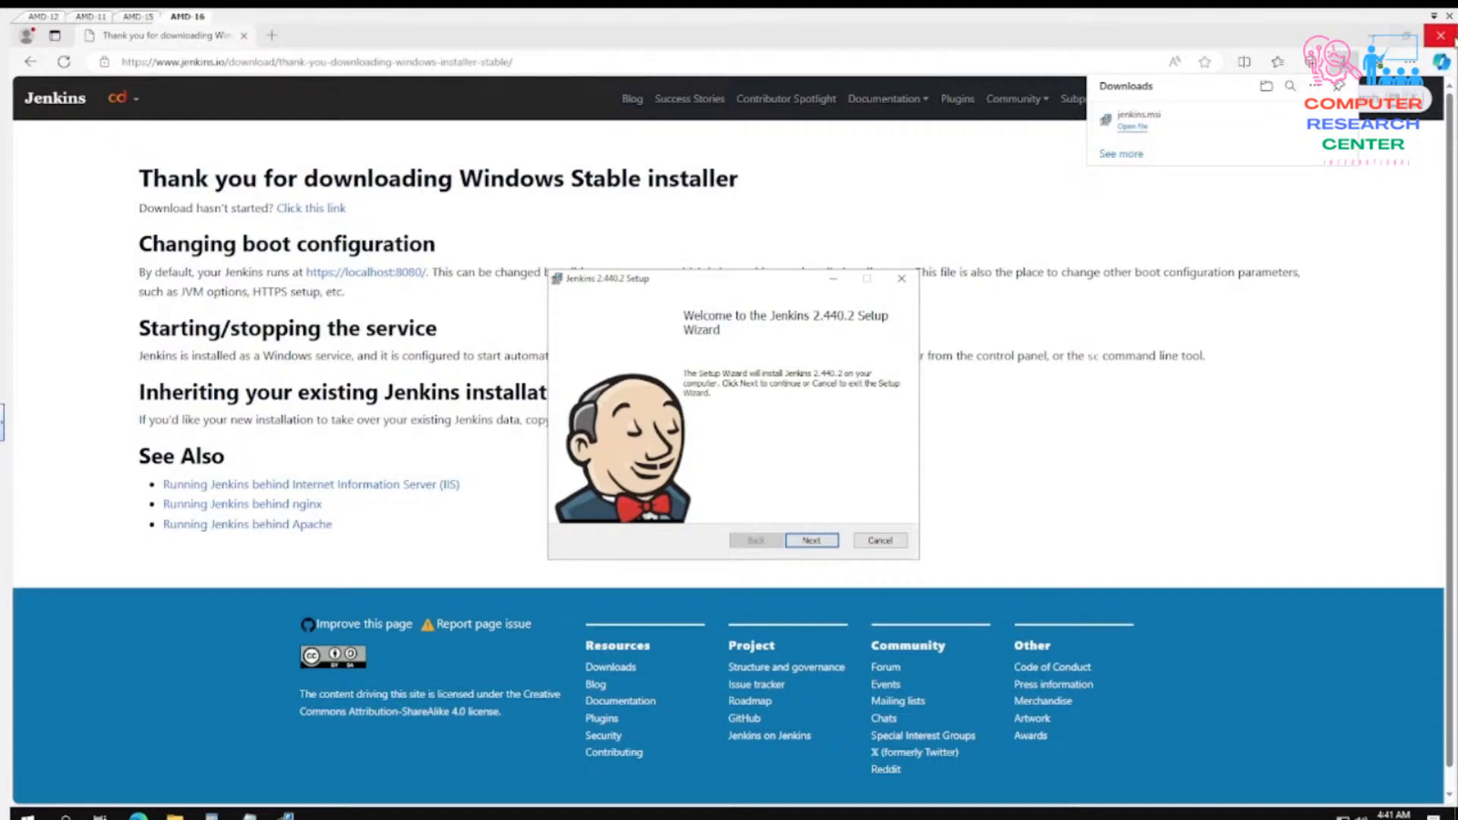
click(1441, 35)
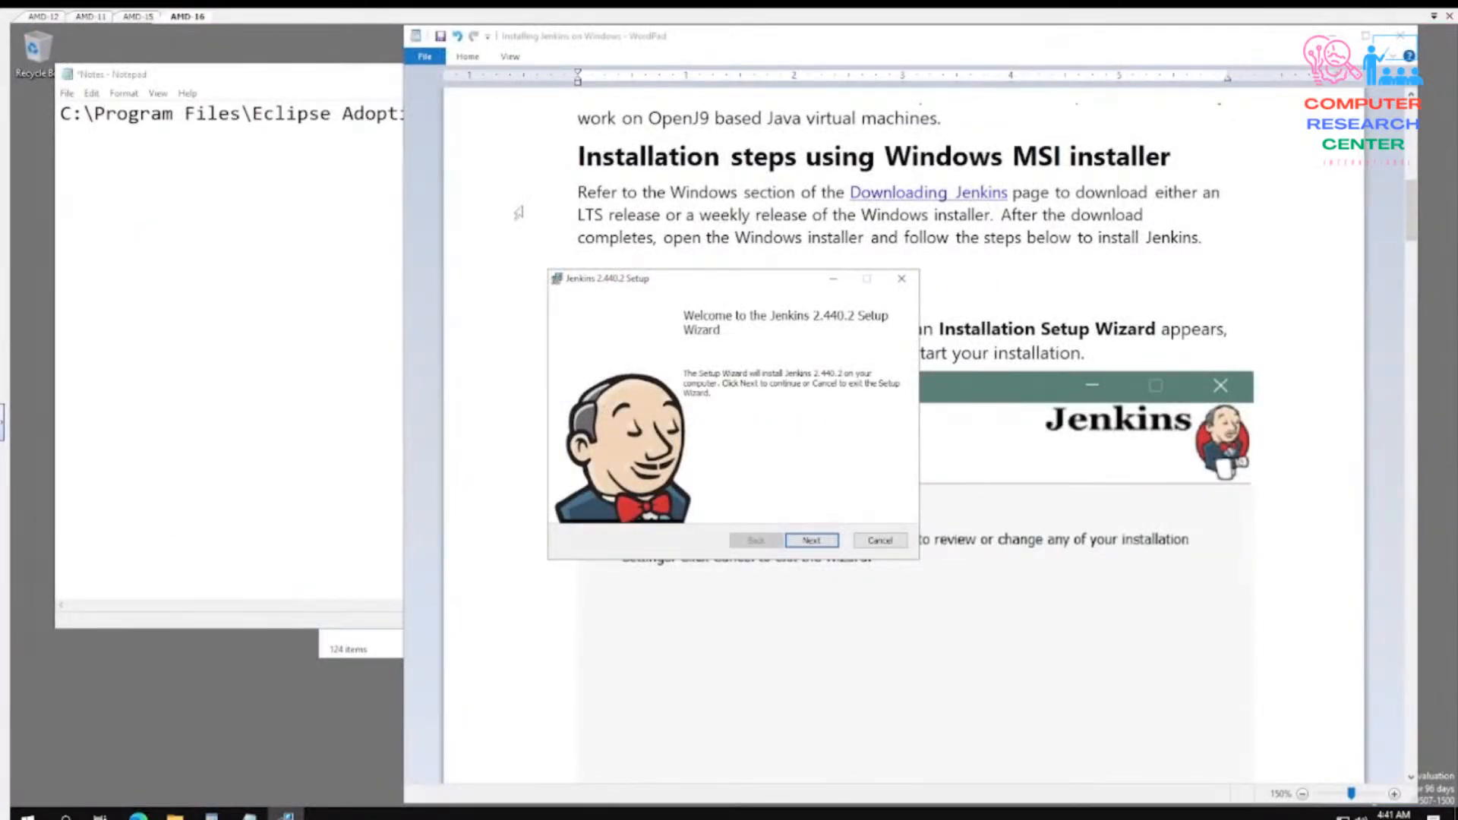
- Return to the Jenkins setup wizard, move it beside the guide and accept the destination folder C:\Program Files\Jenkins\
click(350, 210)
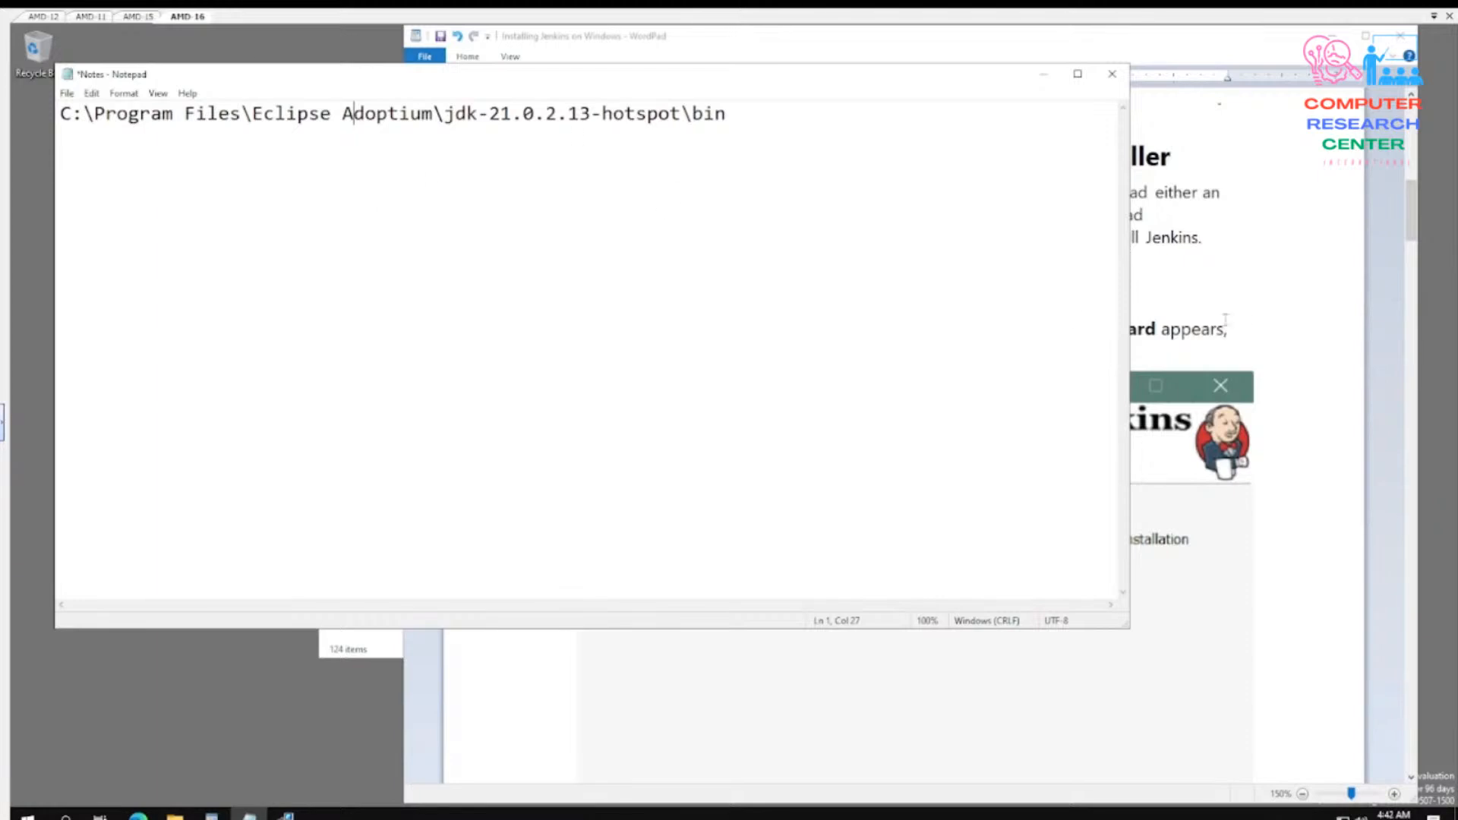
click(1277, 307)
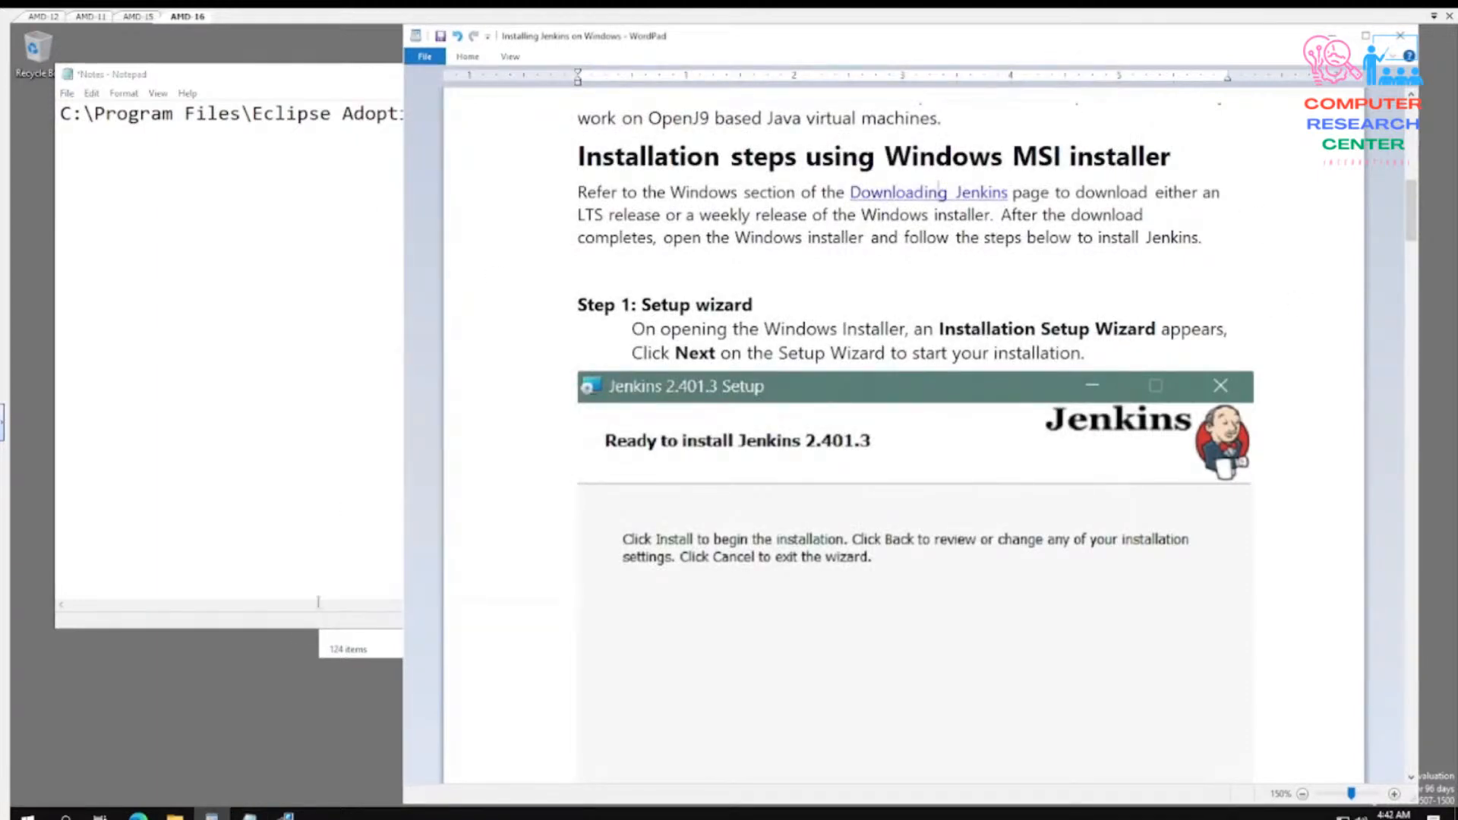
click(286, 815)
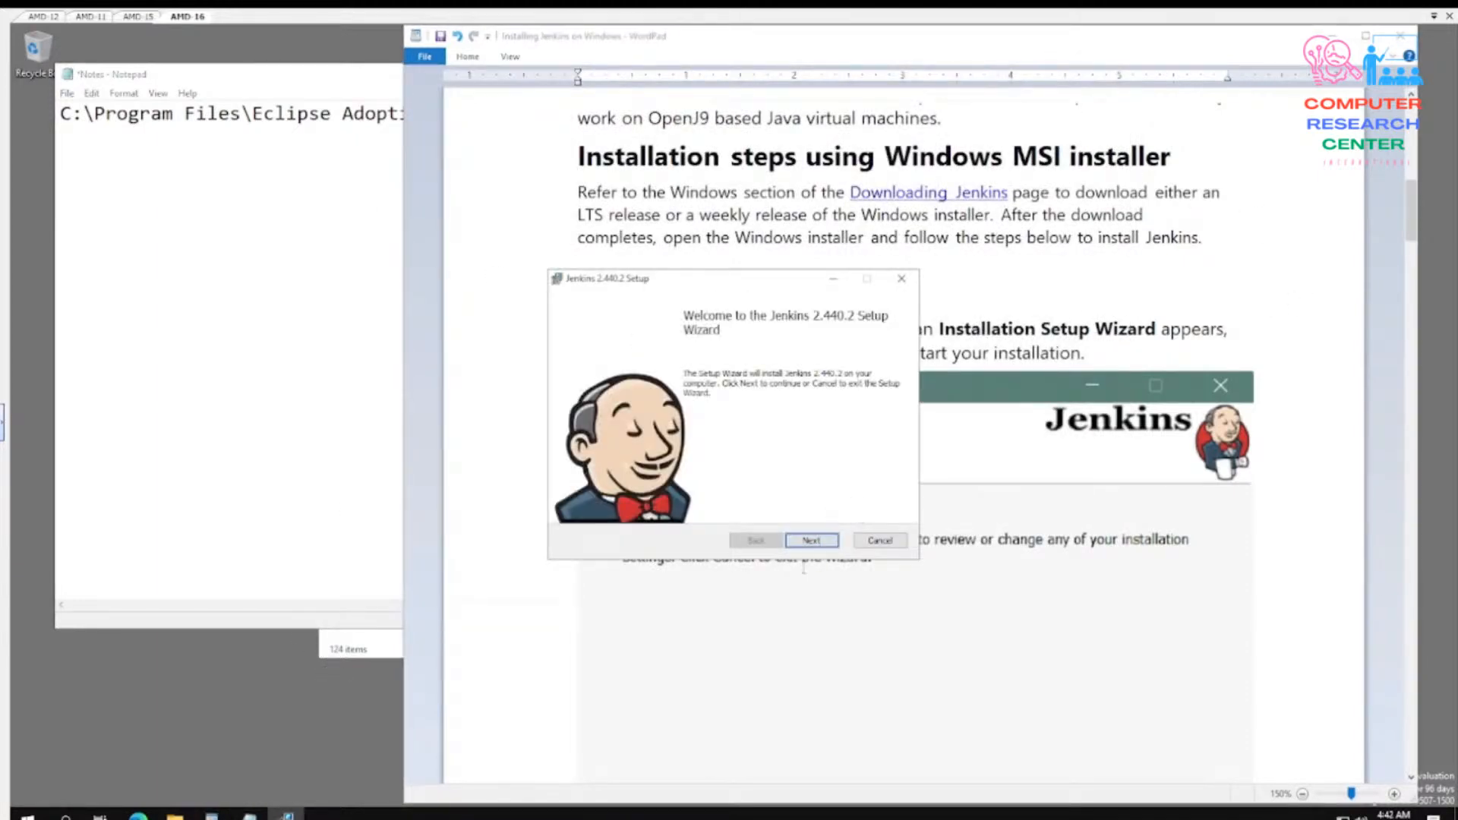
click(824, 546)
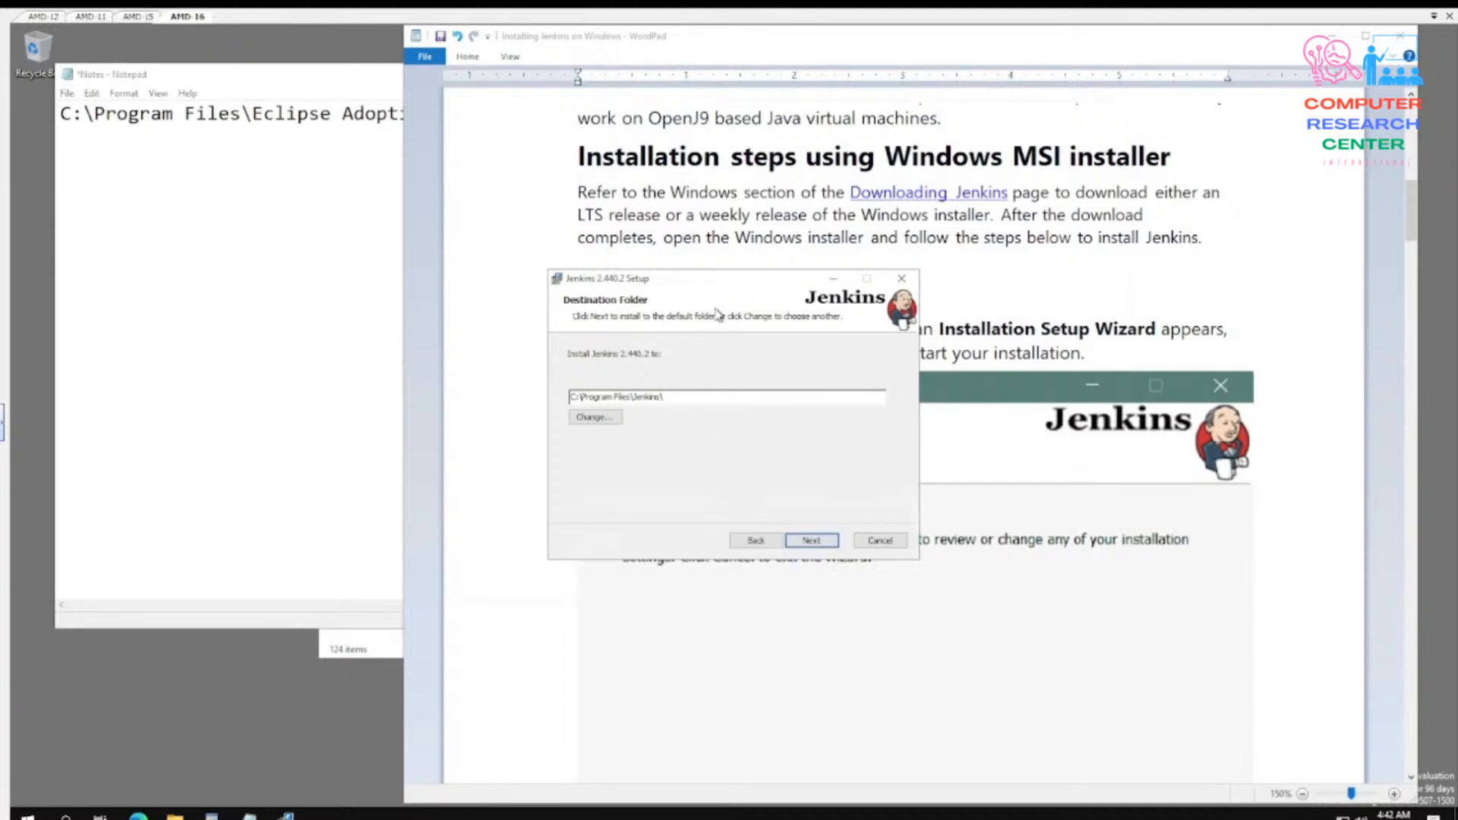
drag(726, 281, 385, 183)
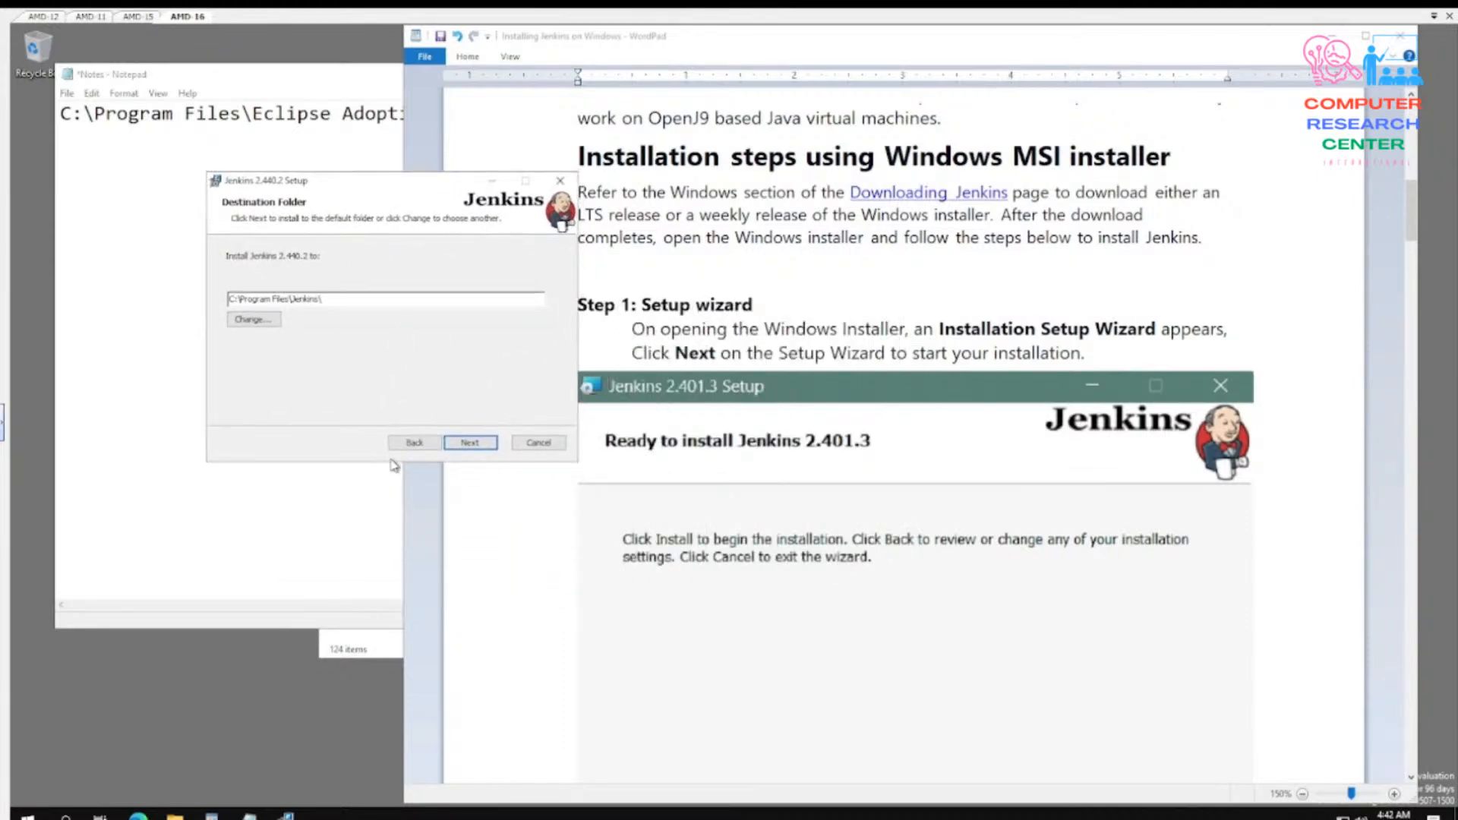
click(479, 444)
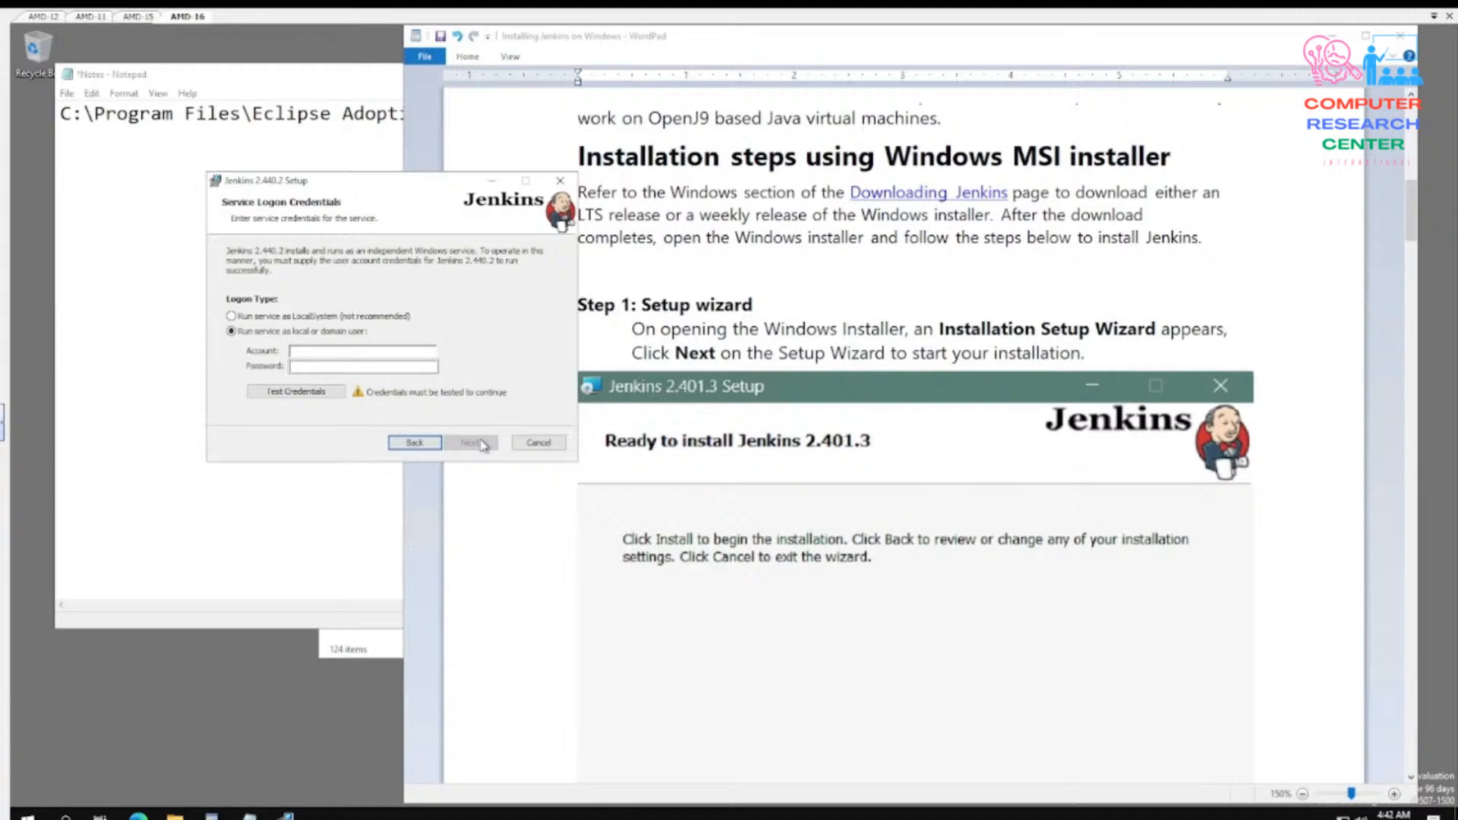
- Set the Jenkins service logon type to "Run service as LocalSystem" and continue to the port selection
click(319, 318)
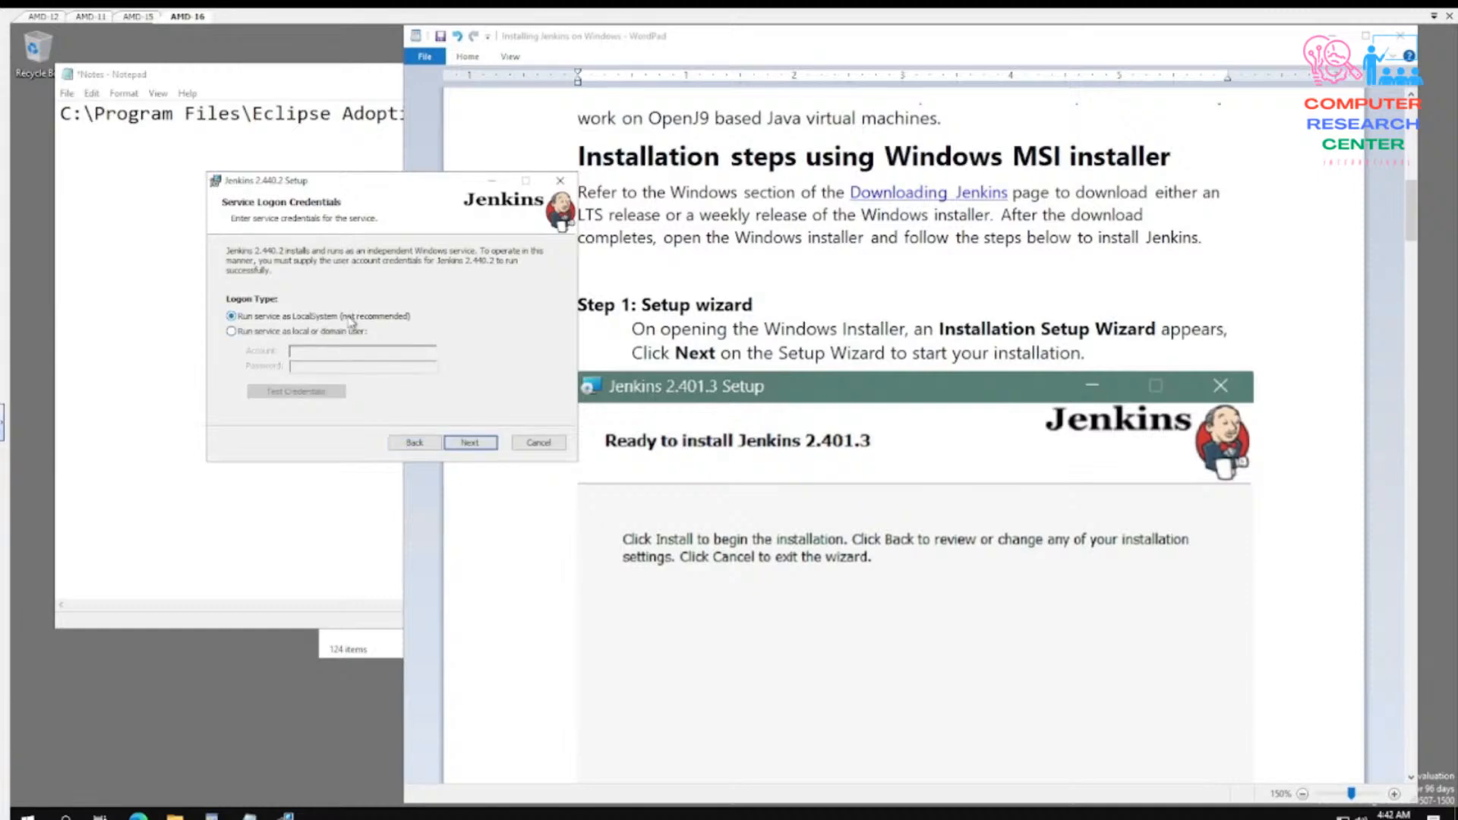
scroll(1288, 607, down, 5)
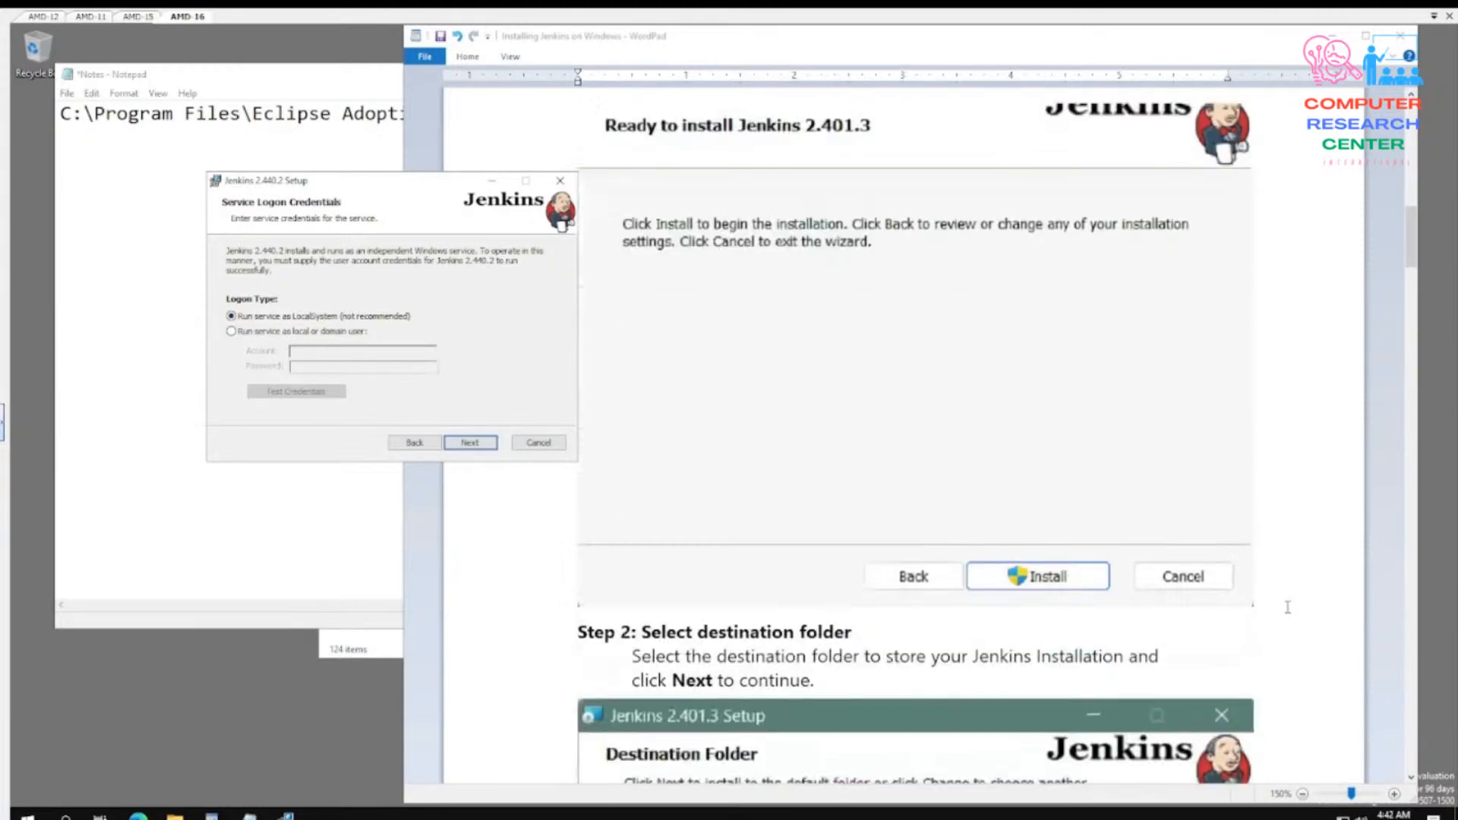
scroll(1288, 607, down, 15)
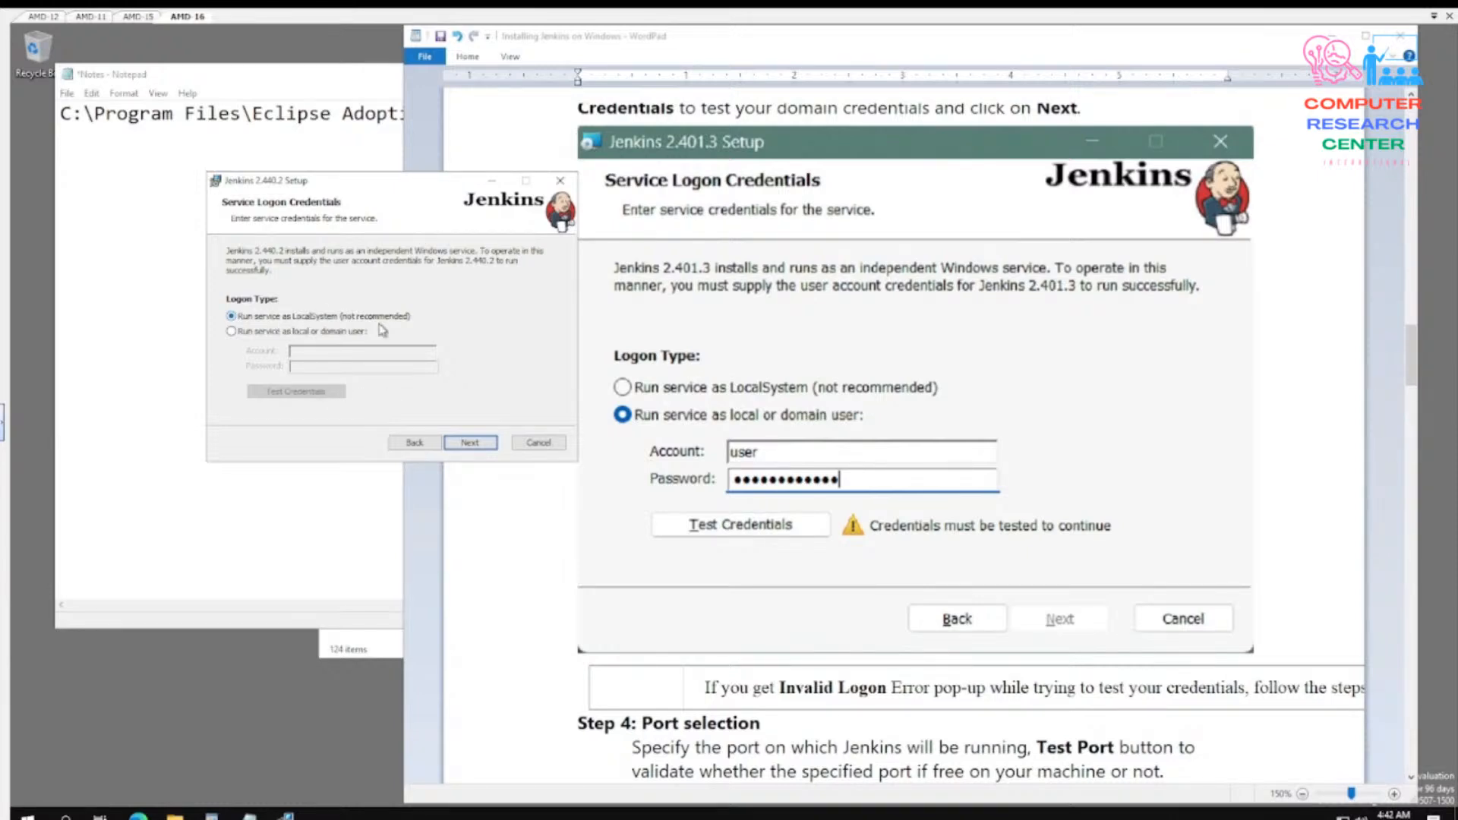
click(477, 444)
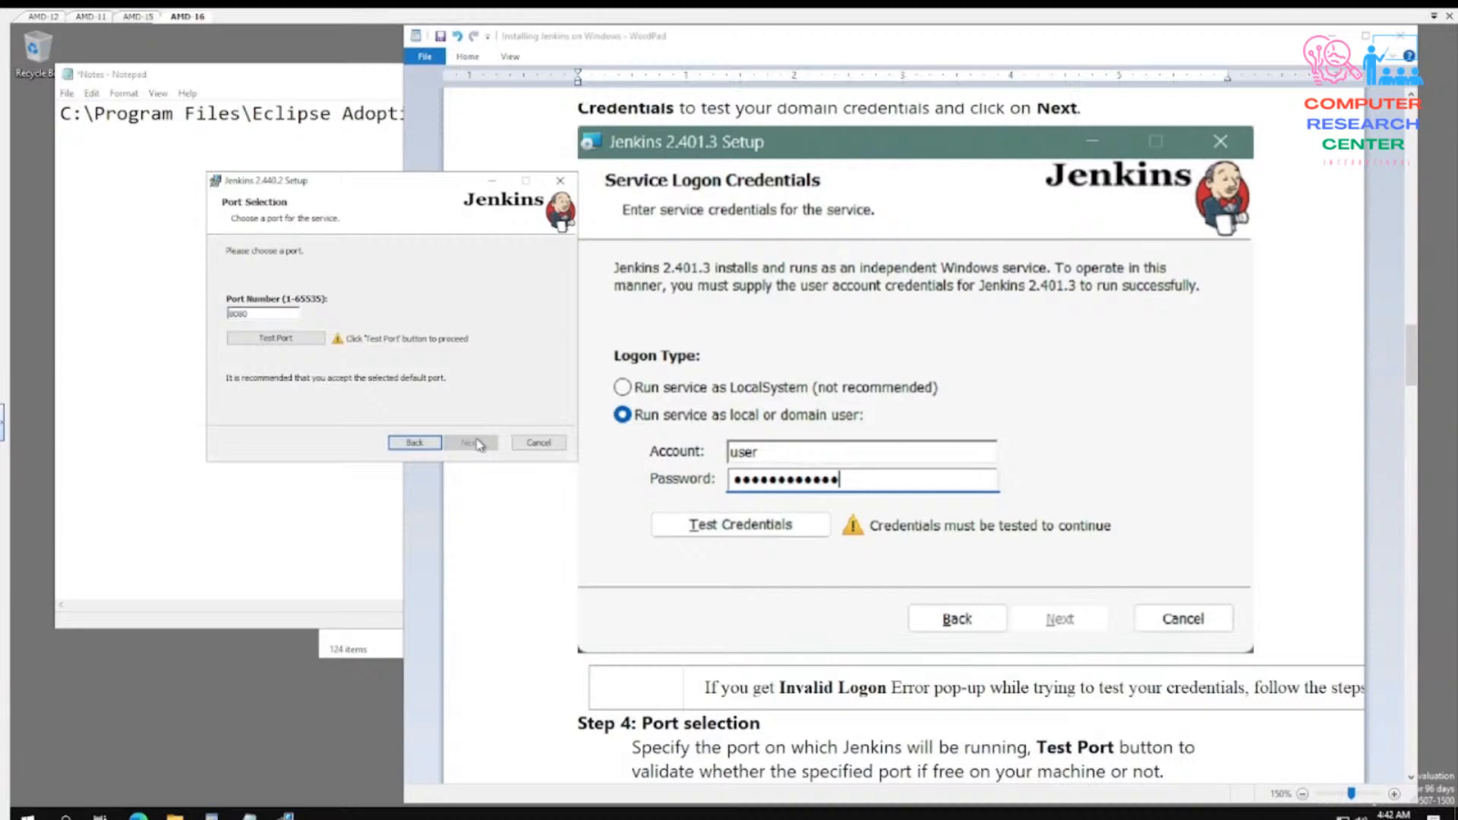
- Check the guide's port selection instructions, test port 8080 in the Jenkins setup and continue to the Java home directory
scroll(1122, 445, down, 15)
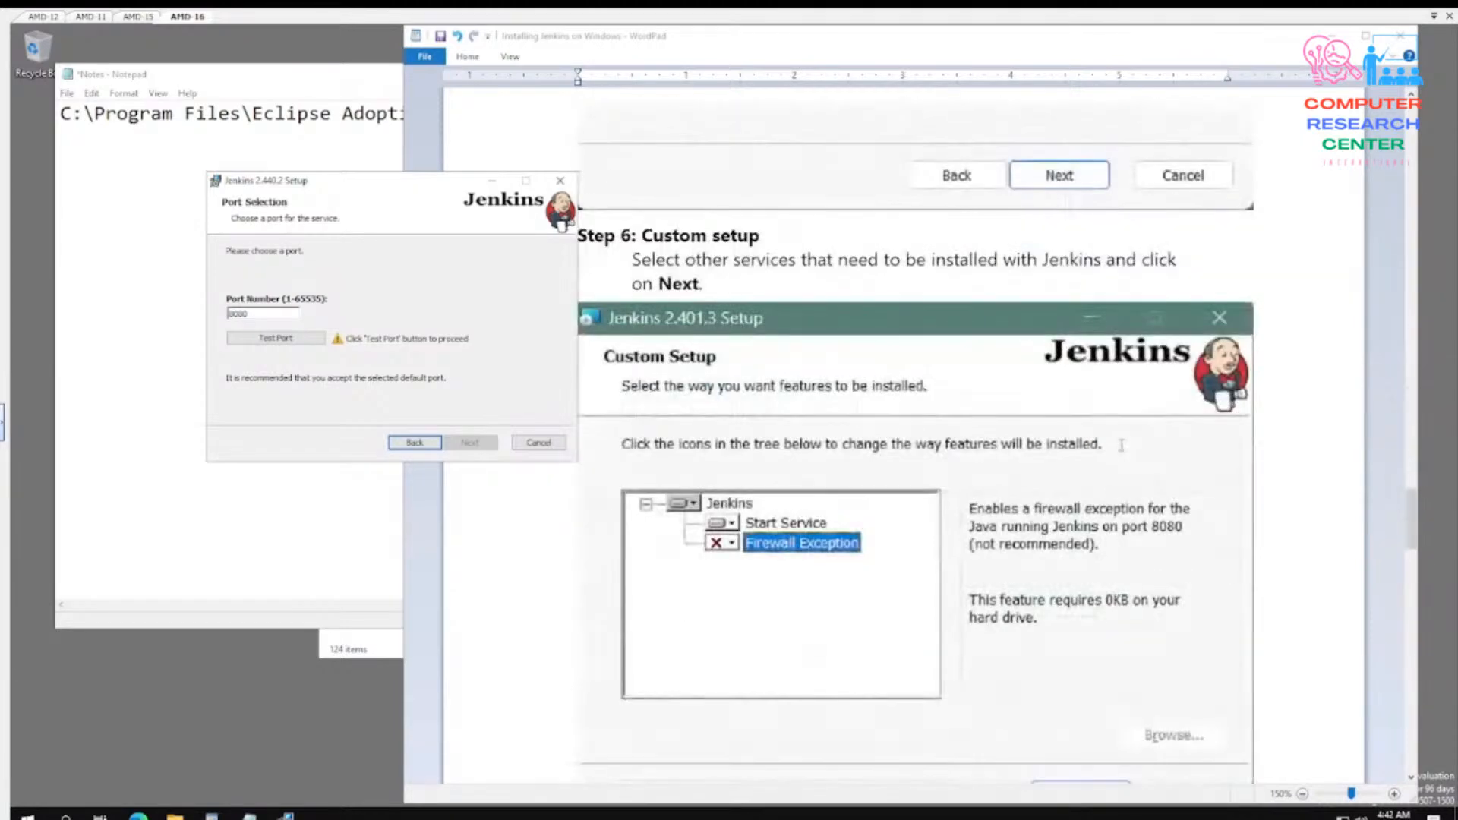
scroll(1122, 446, up, 5)
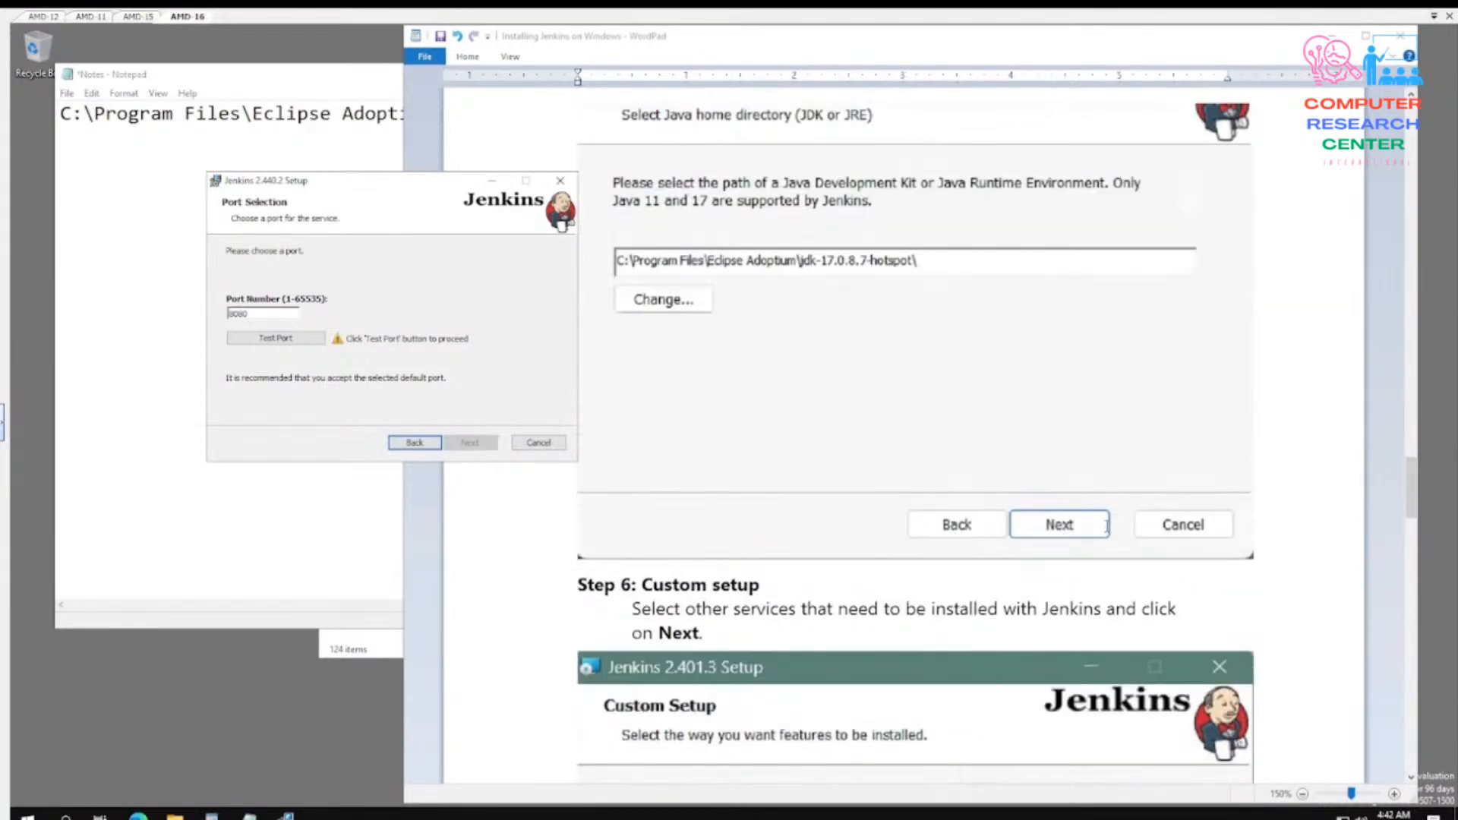
scroll(1108, 524, up, 5)
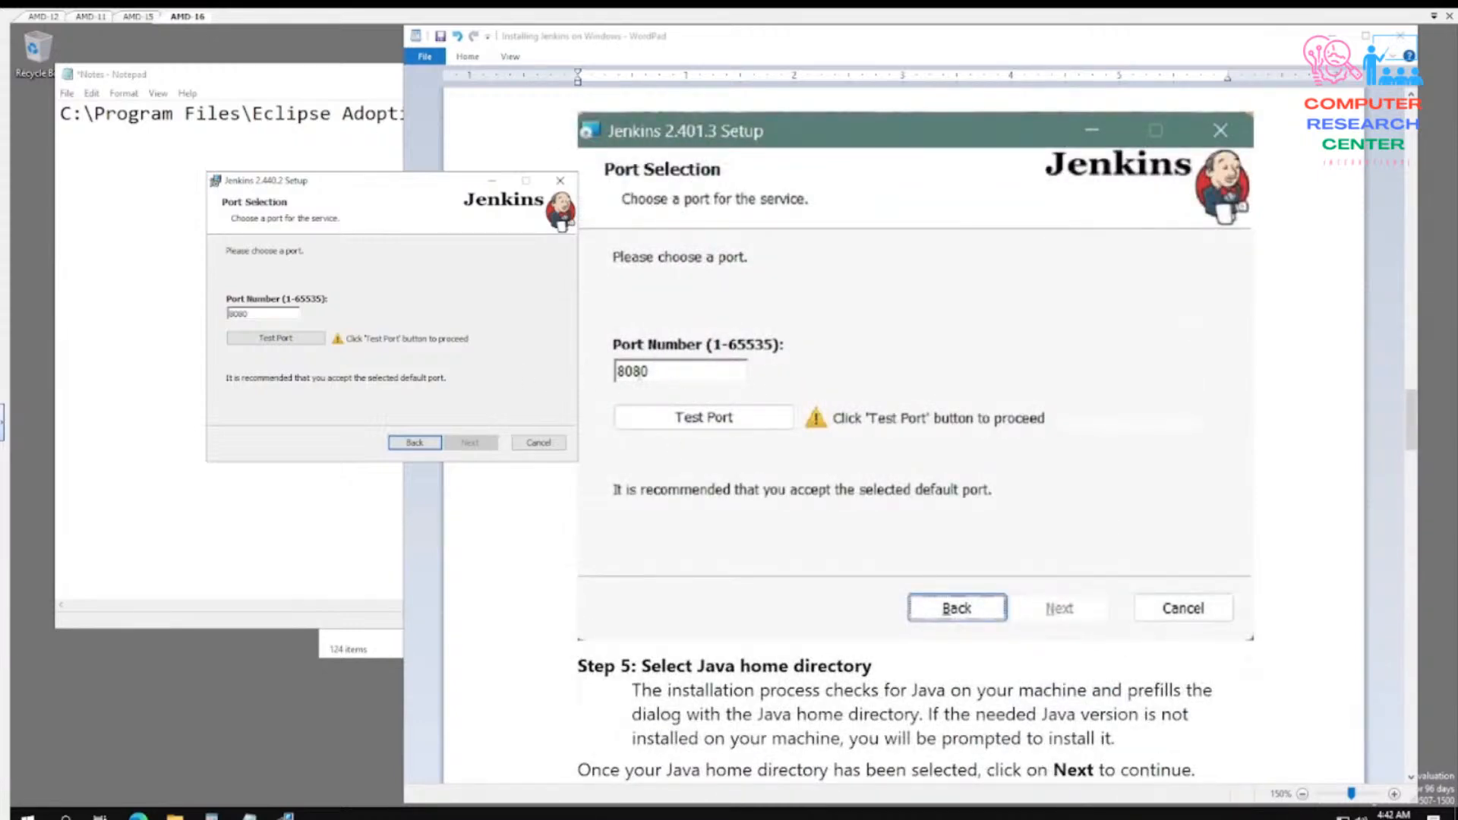
click(648, 372)
click(312, 456)
click(274, 344)
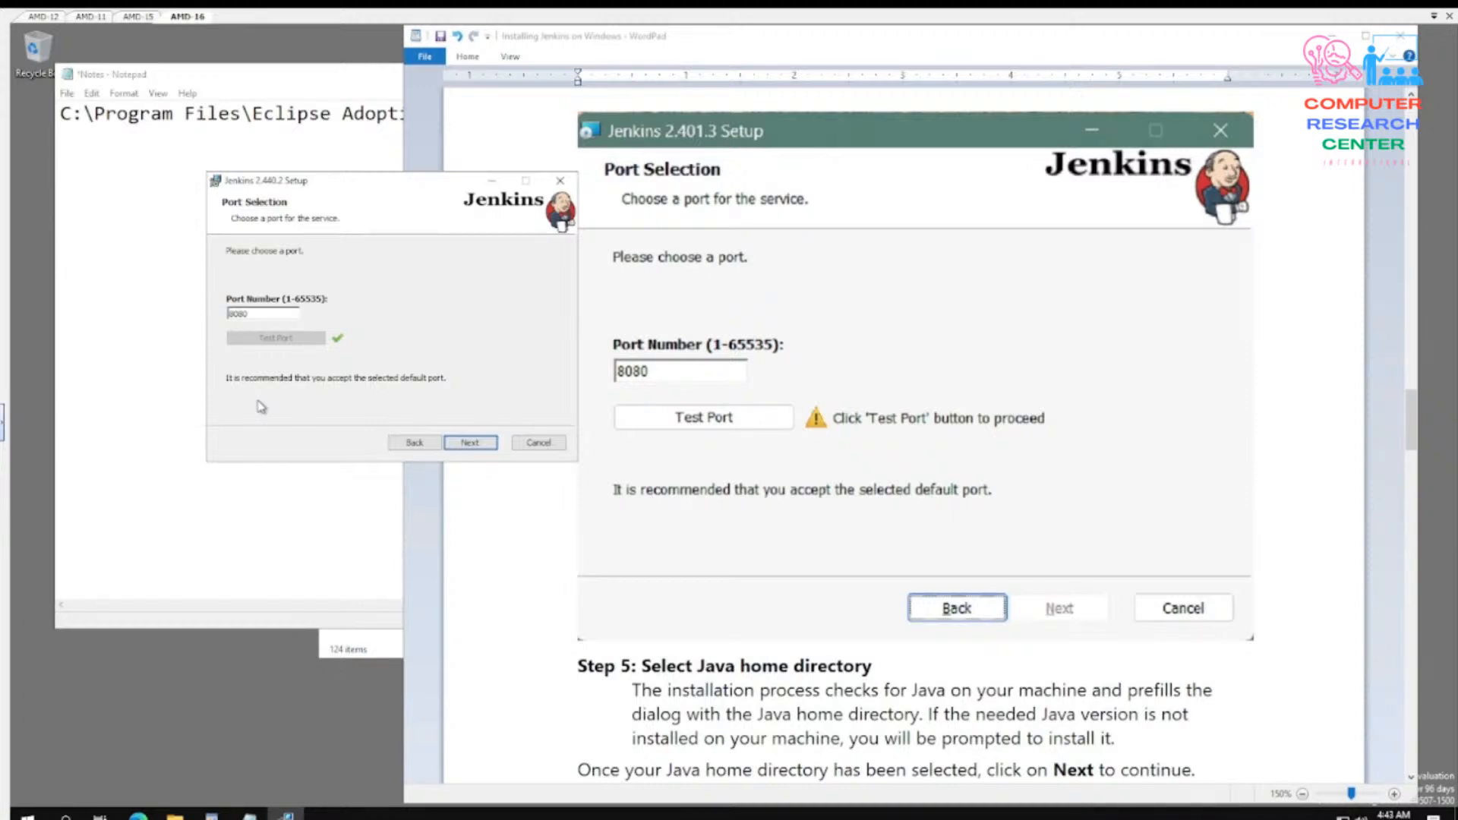
click(477, 443)
- Copy the path C:\Program Files\Eclipse Adoptium\jdk-21.0.2.13-hotspot, without \bin, from the Notes document in Notepad
scroll(912, 494, down, 8)
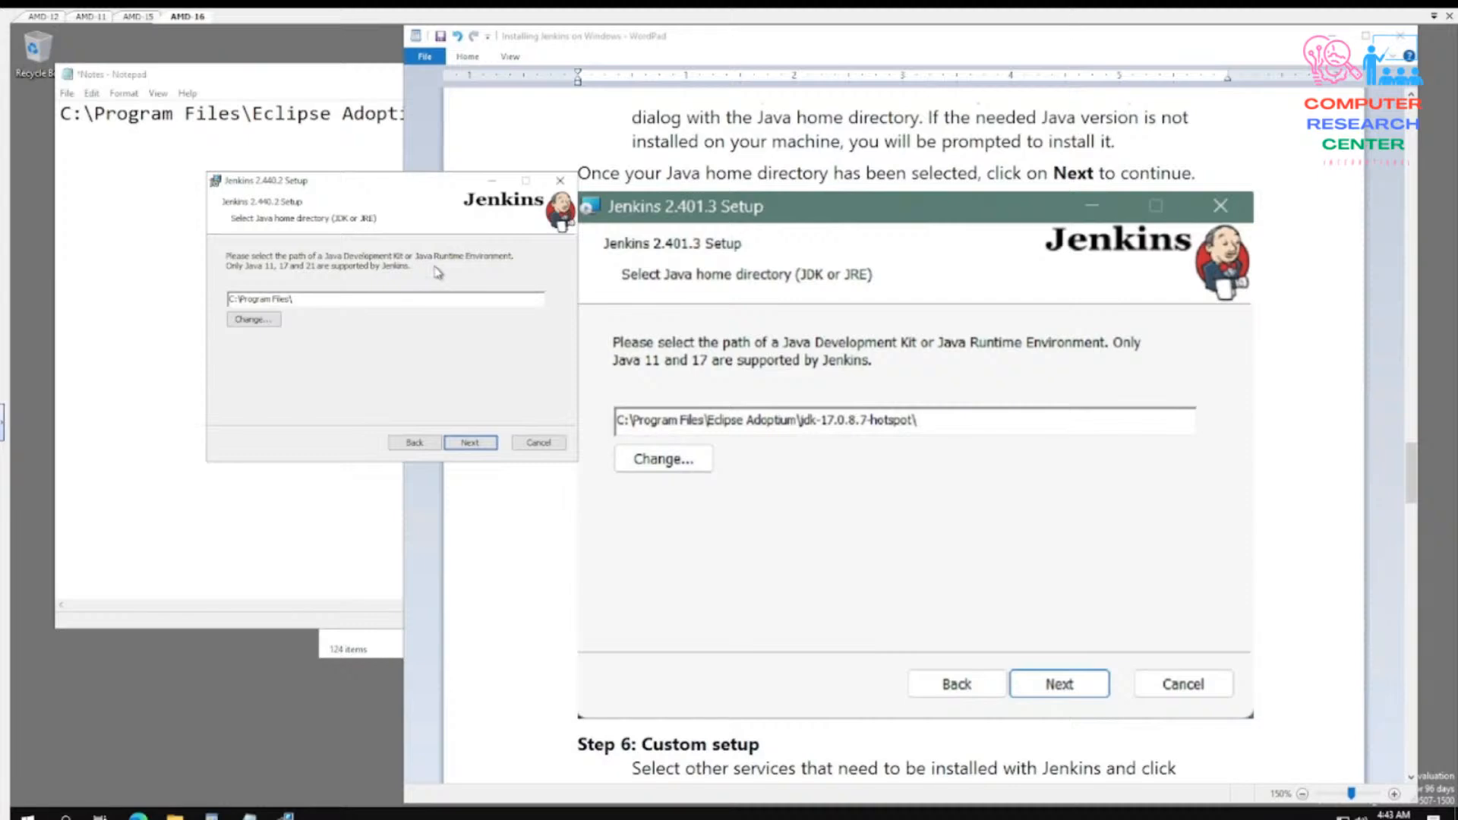
click(925, 420)
click(163, 305)
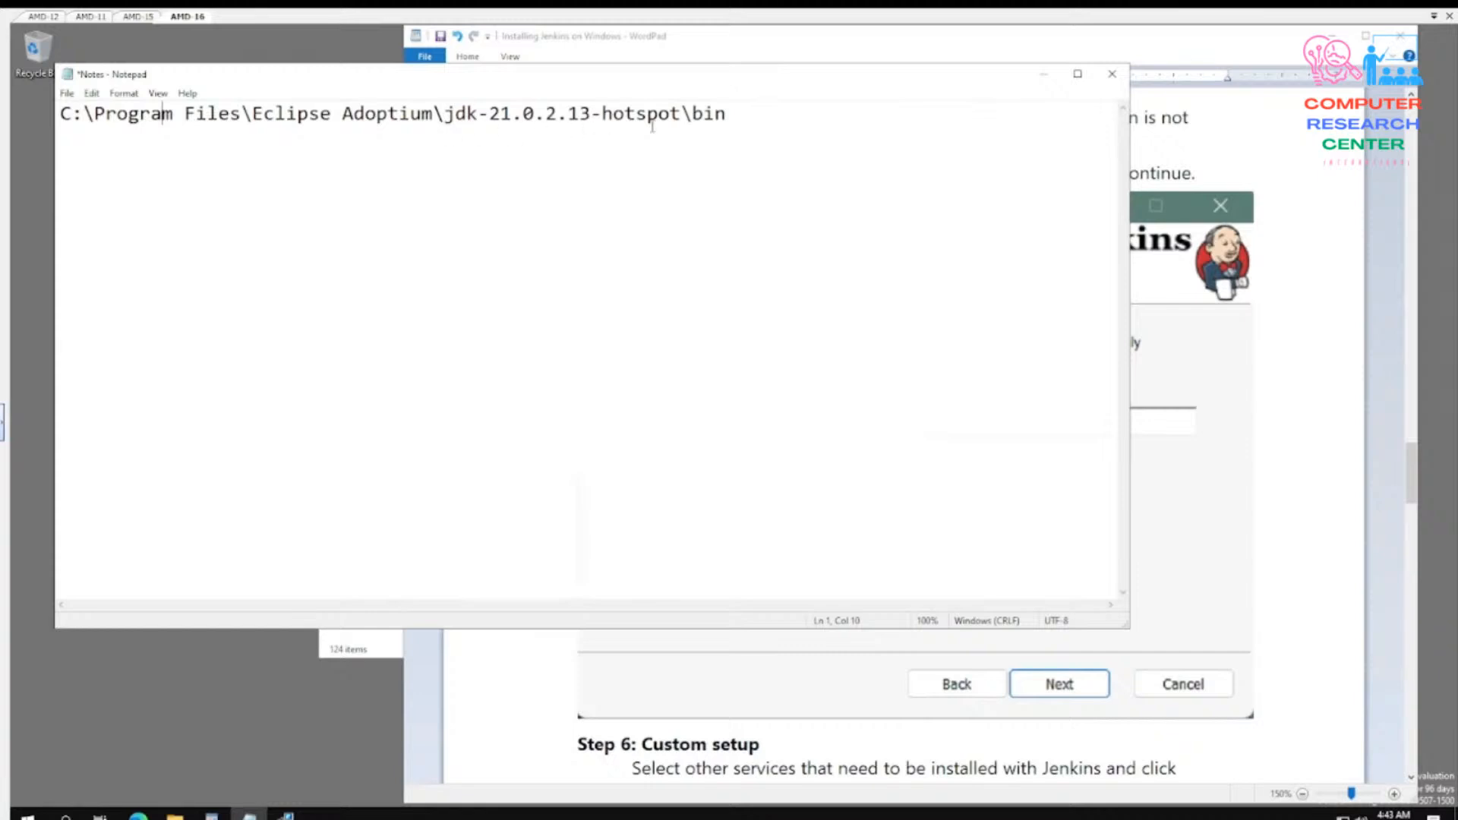
drag(689, 115, 59, 115)
right_click(97, 115)
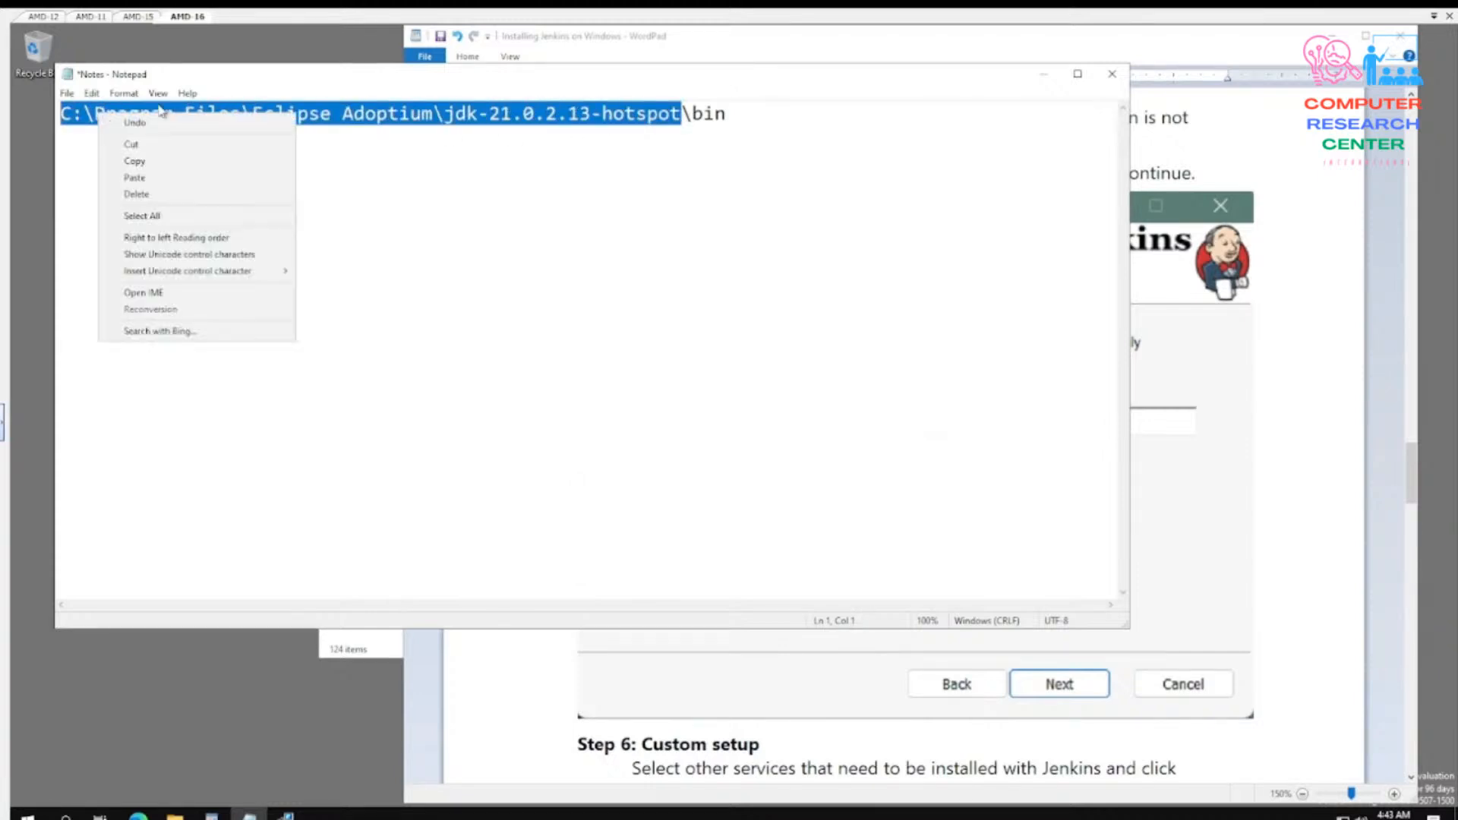
click(148, 161)
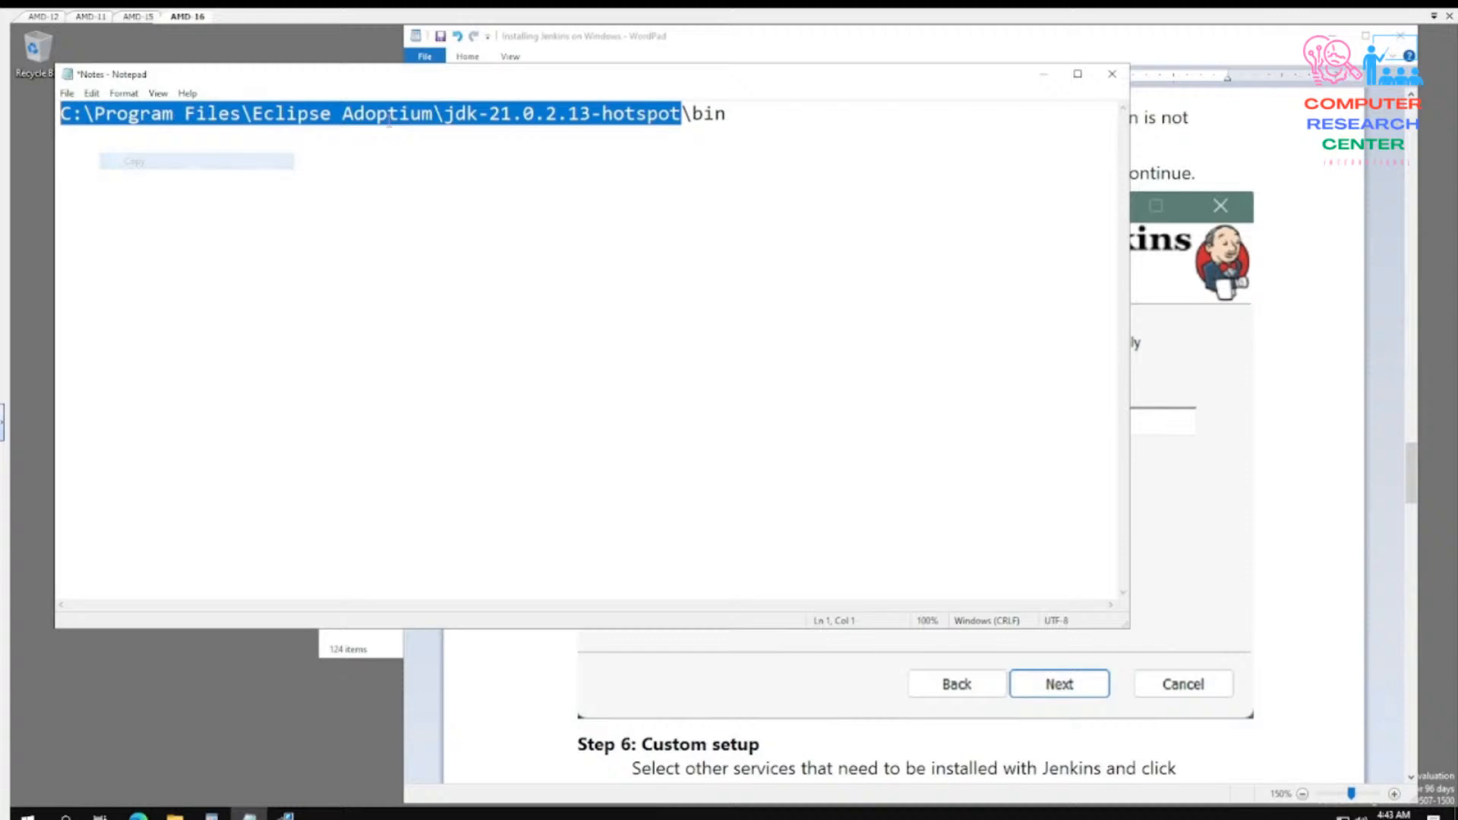
click(388, 654)
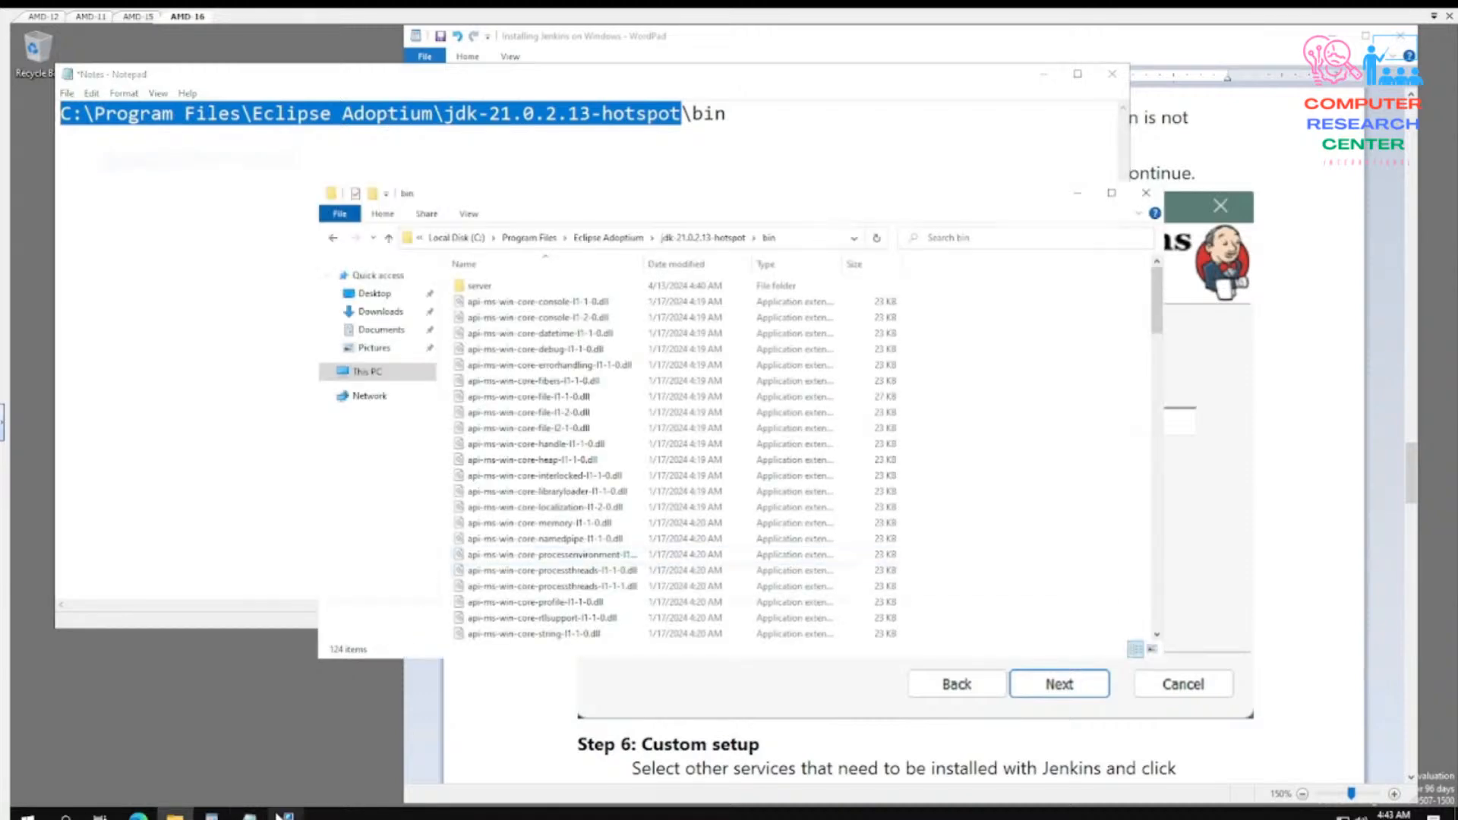
- Set the Jenkins Java home directory to C:\Program Files\Eclipse Adoptium\jdk-21.0.2.13-hotspot using the copied path and continue to the custom setup
click(286, 814)
triple_click(344, 302)
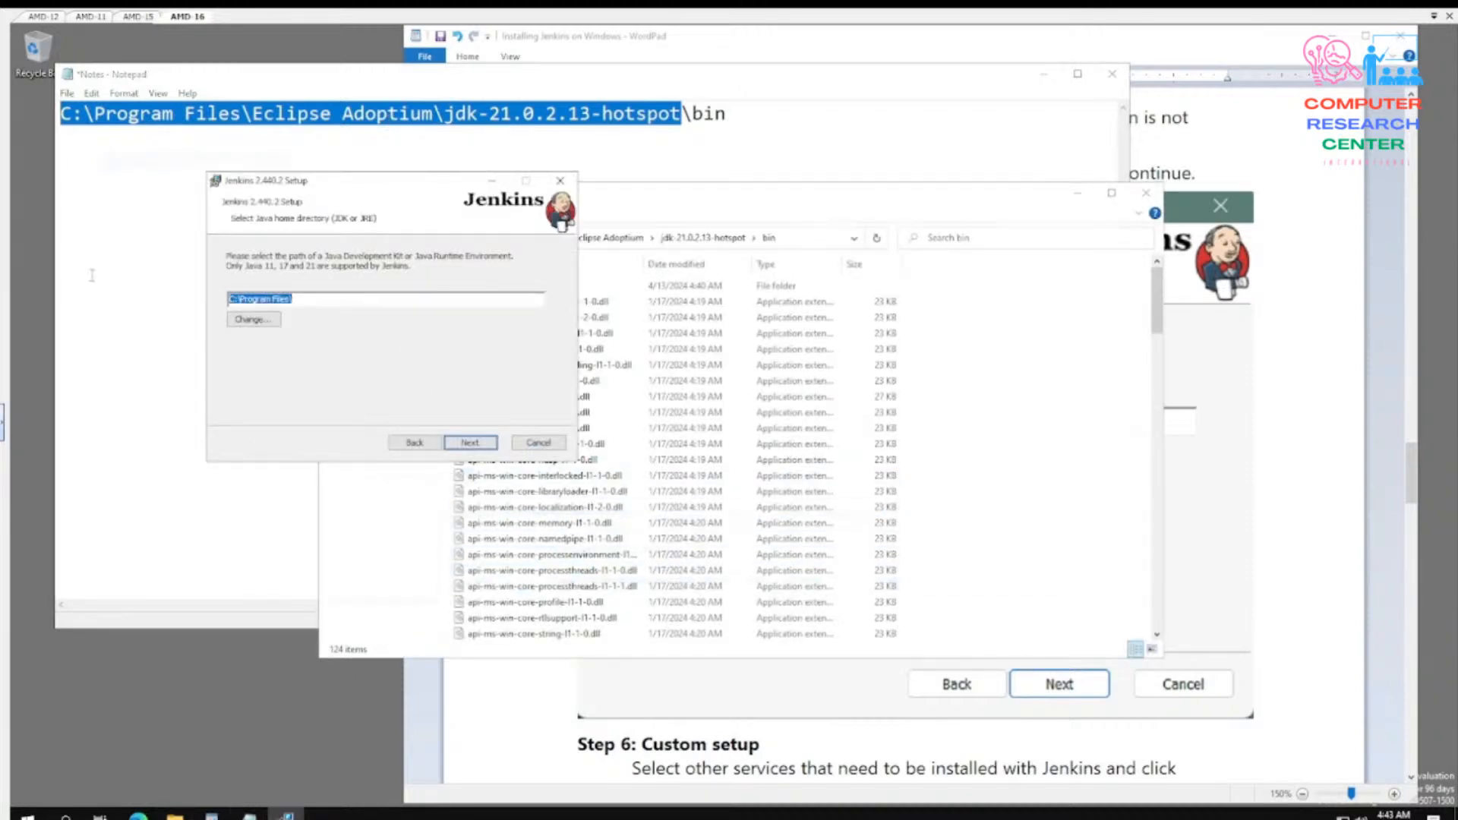
key(ctrl+v)
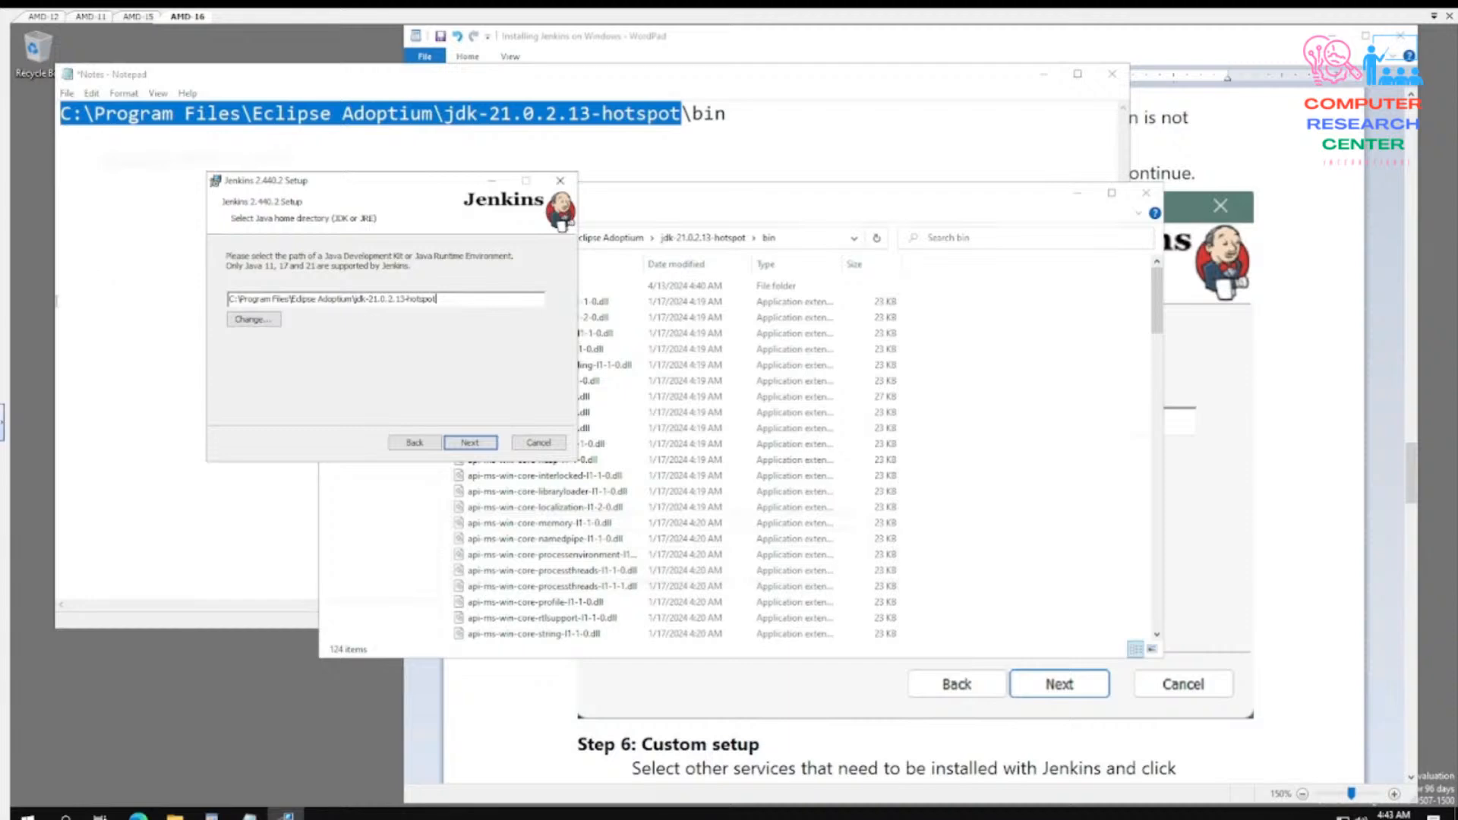
click(469, 443)
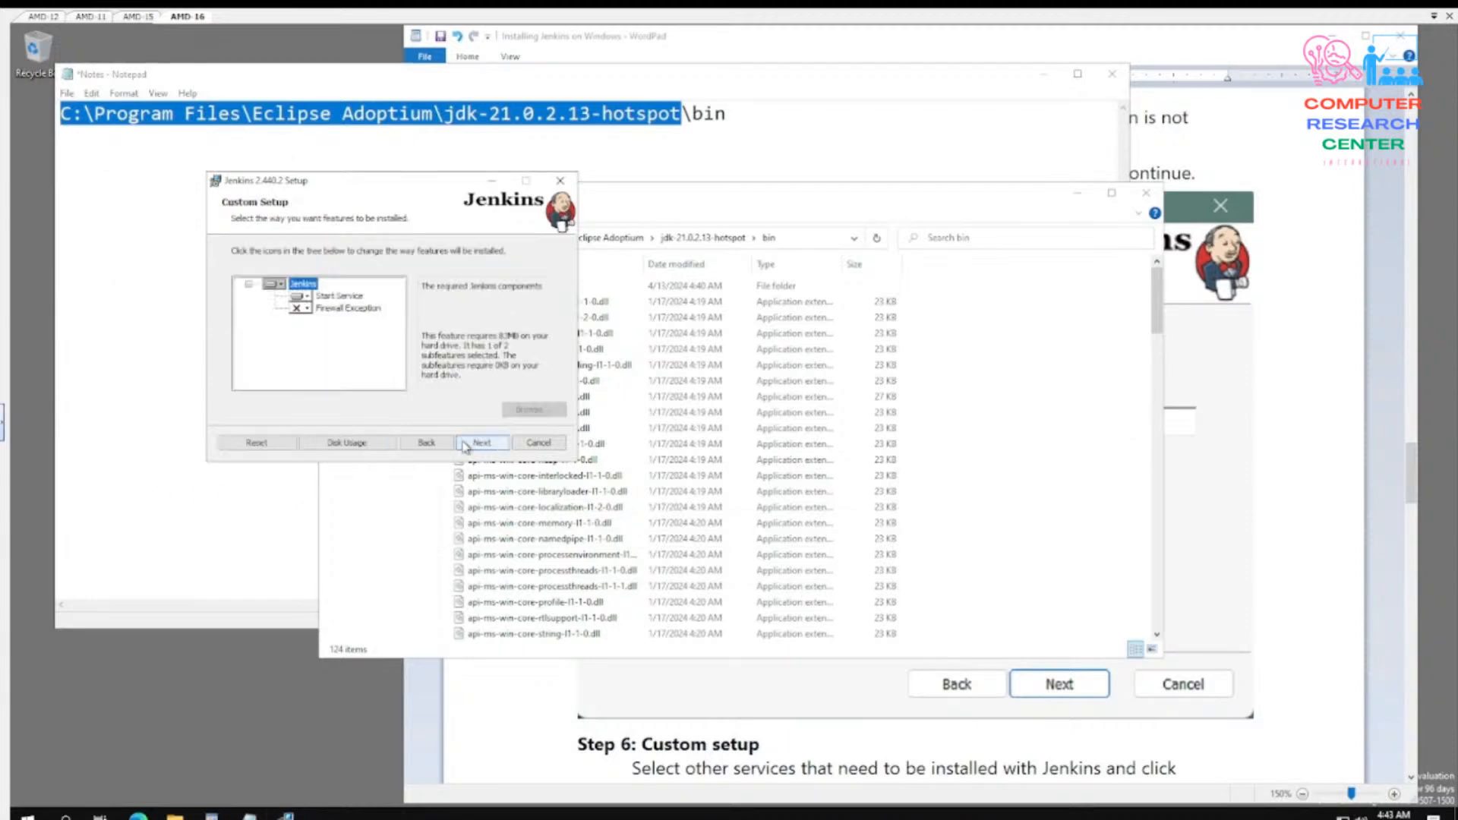
- Set the Firewall Exception feature to be entirely installed on the local hard drive, compare with the guide's custom setup and continue
click(307, 309)
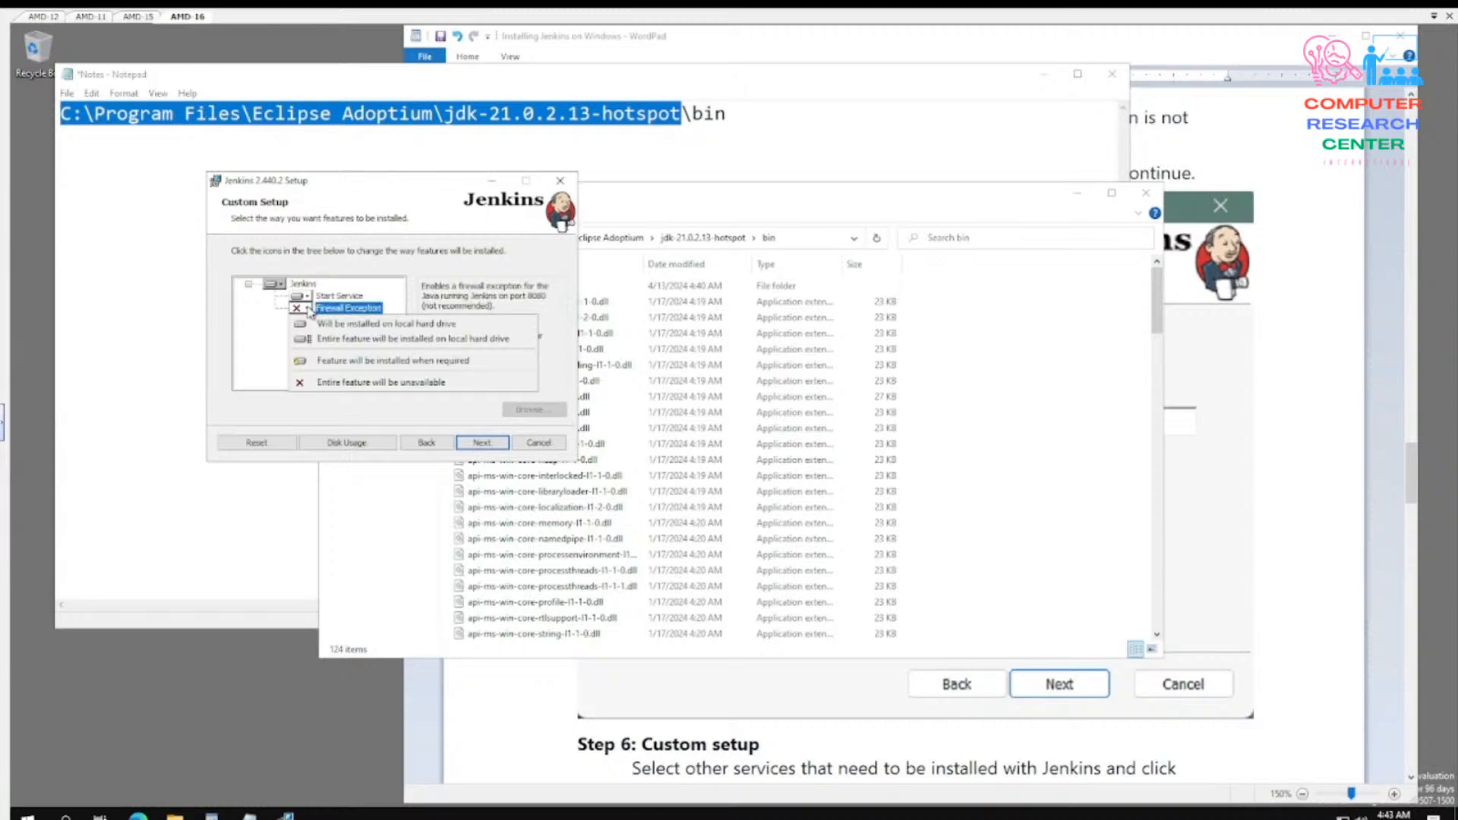
click(345, 339)
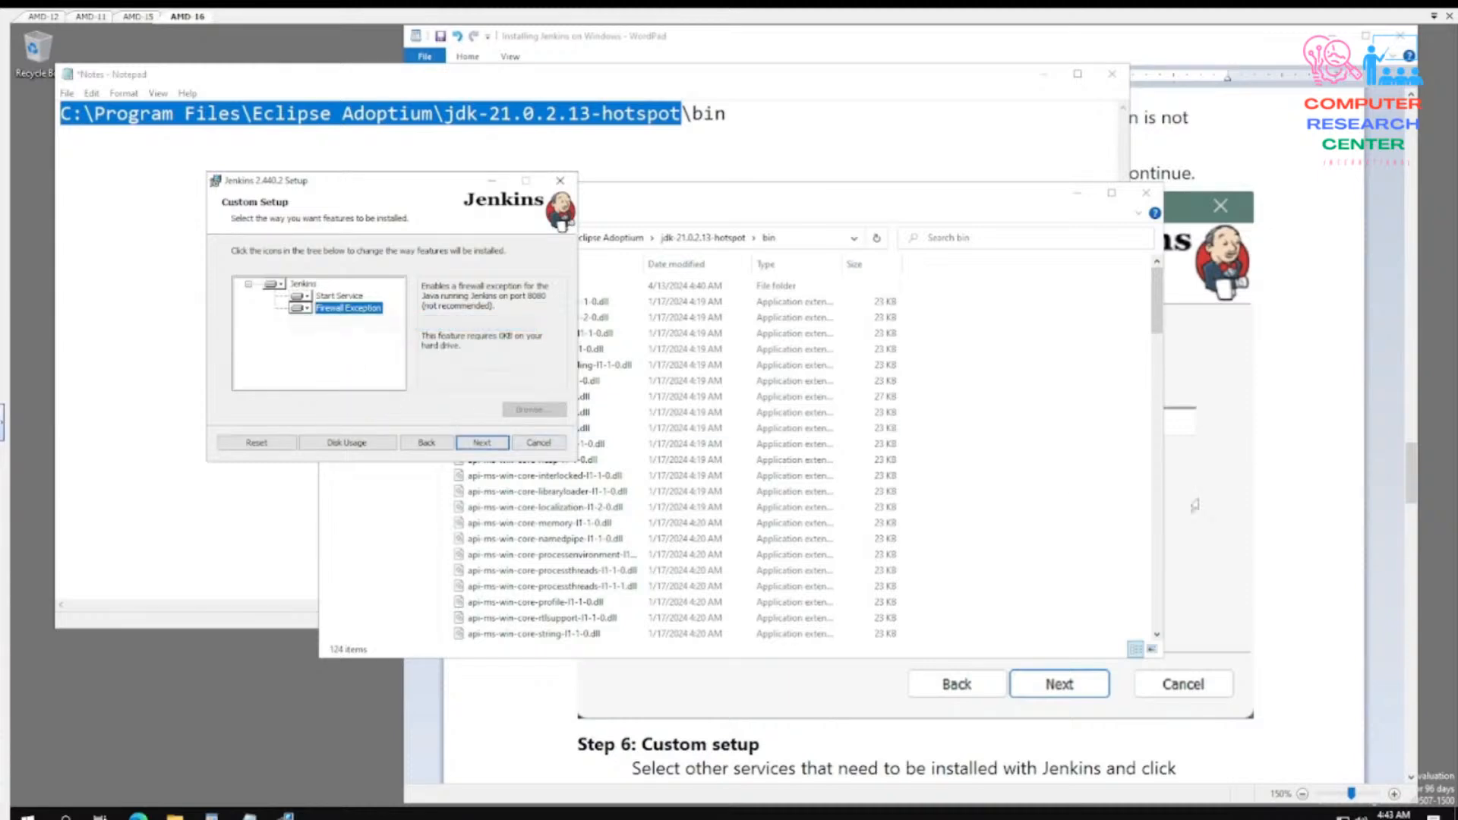
click(1296, 484)
scroll(1302, 491, down, 10)
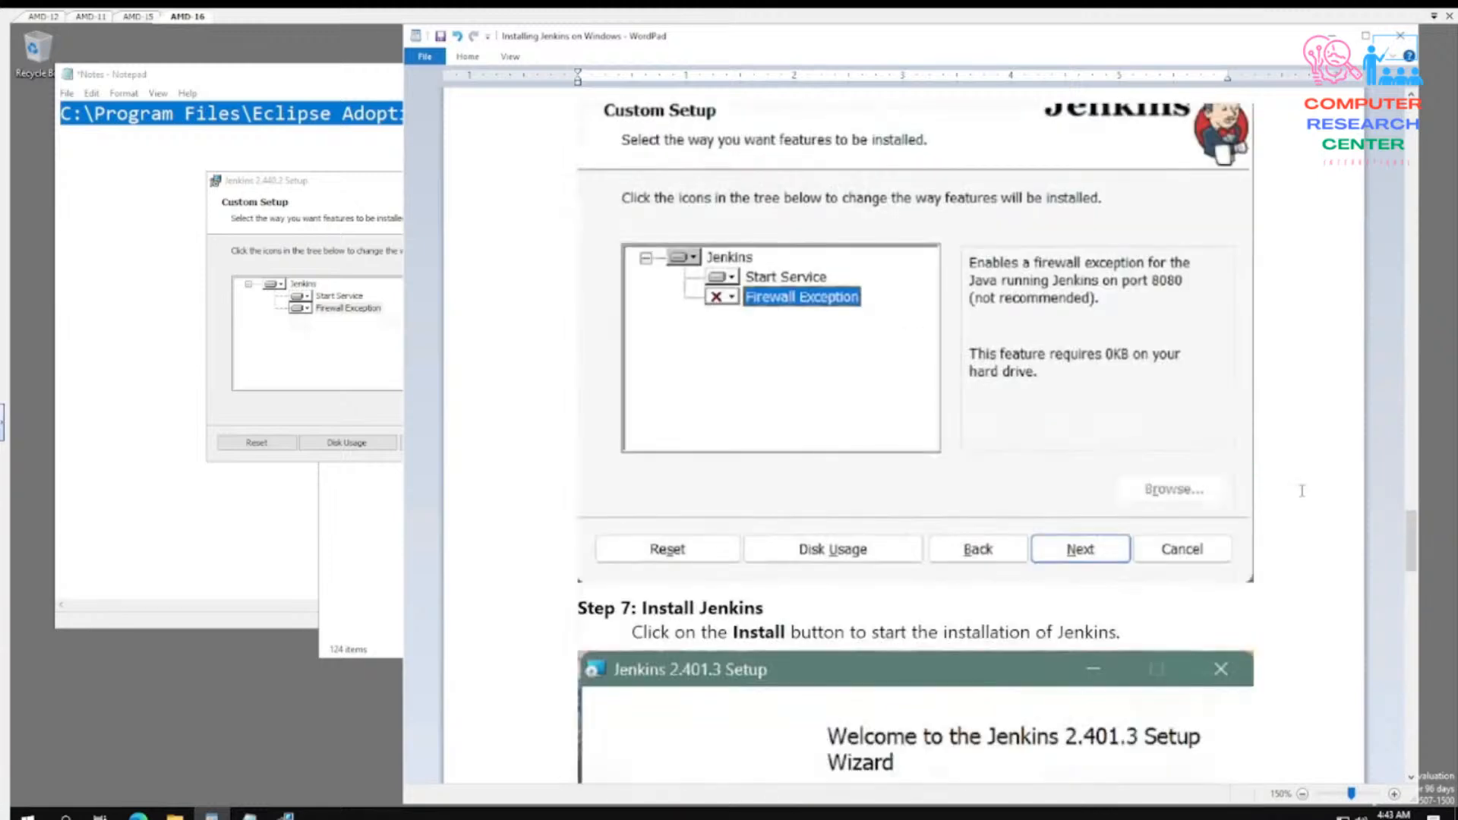
scroll(1003, 344, down, 6)
scroll(935, 221, up, 6)
click(291, 409)
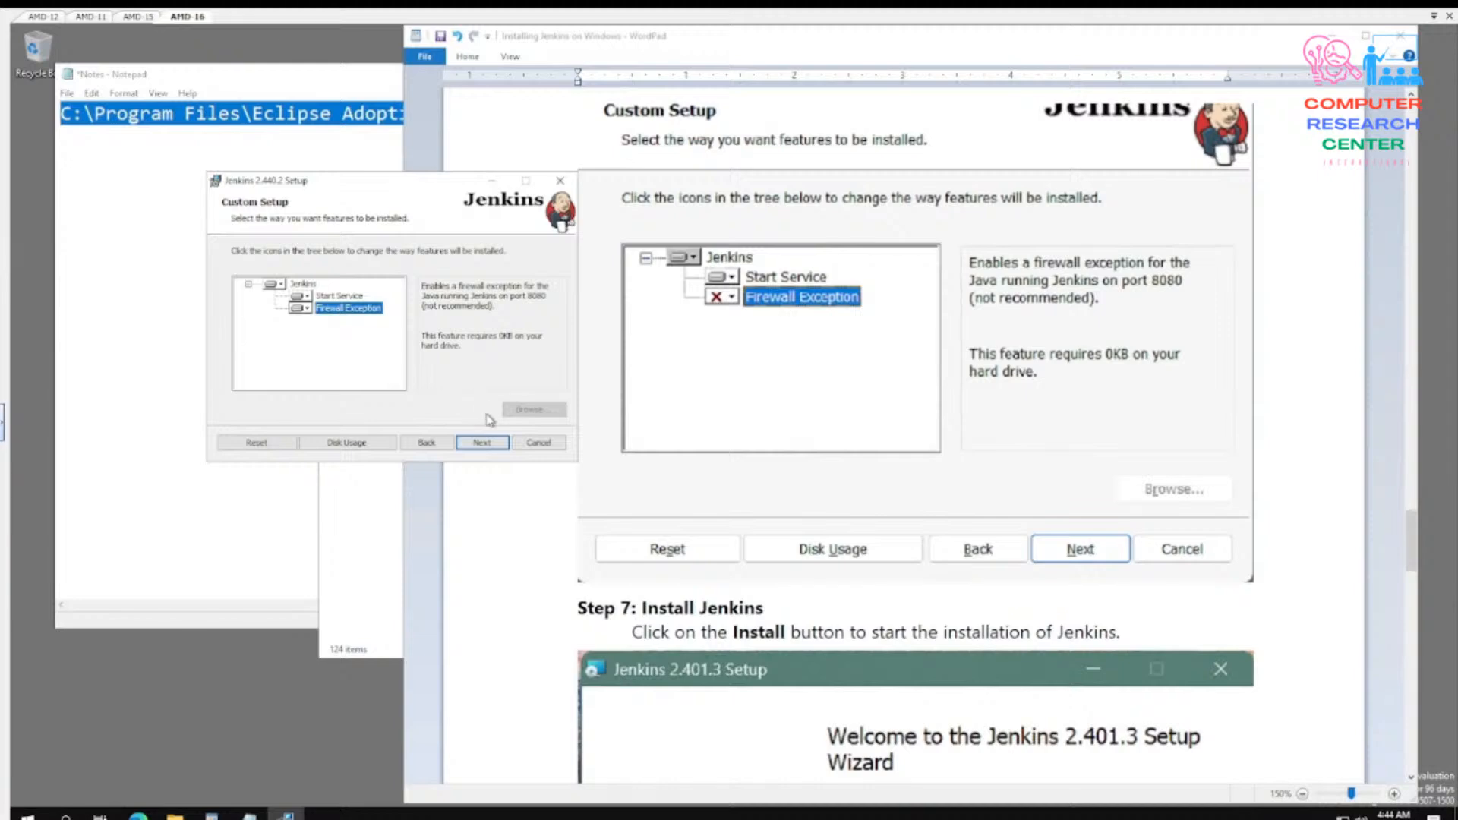
click(481, 443)
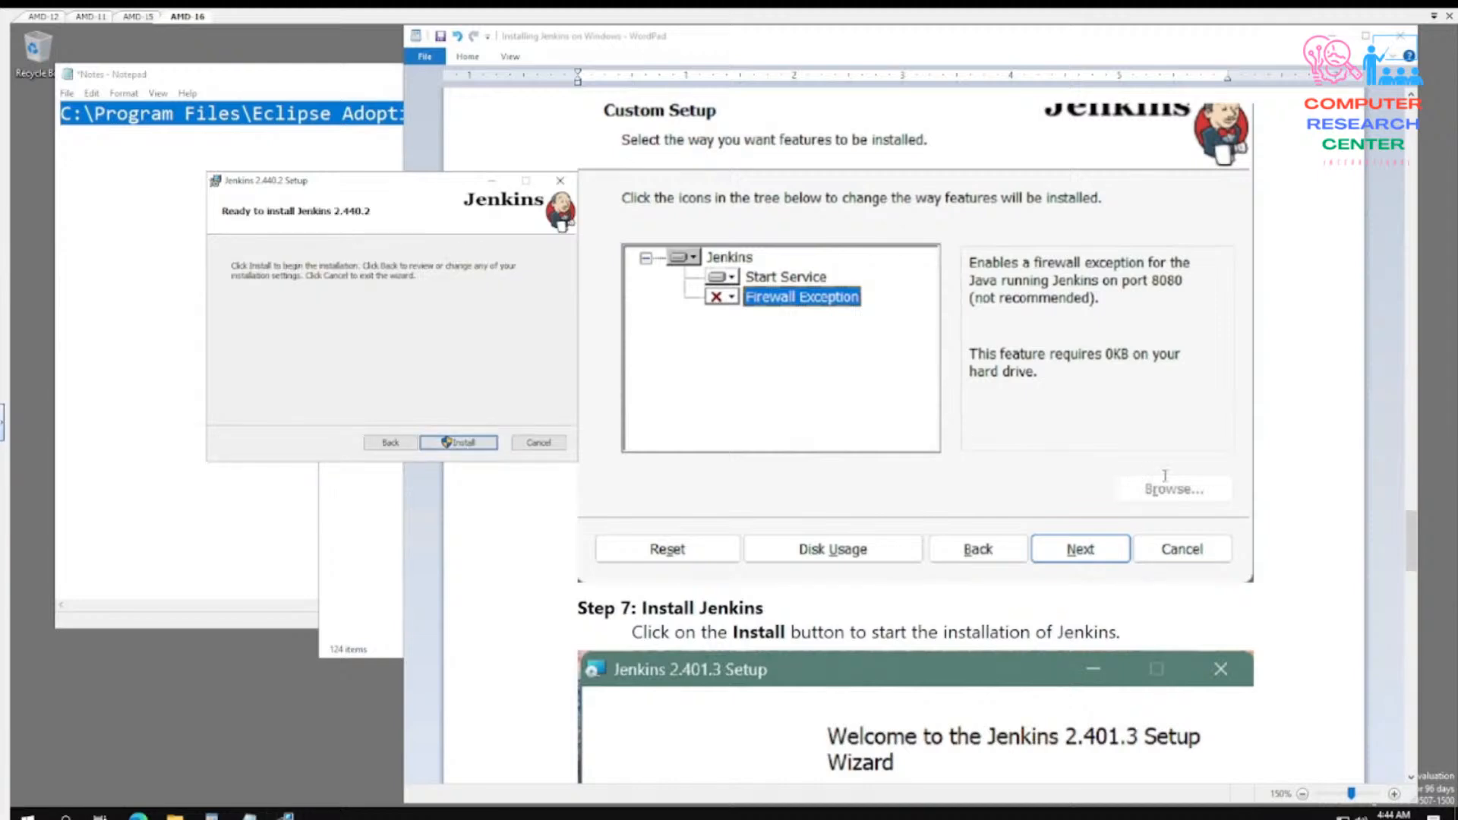
- Check the guide's install step and start the installation of Jenkins 2.440.2
scroll(1165, 475, down, 15)
scroll(1254, 474, up, 10)
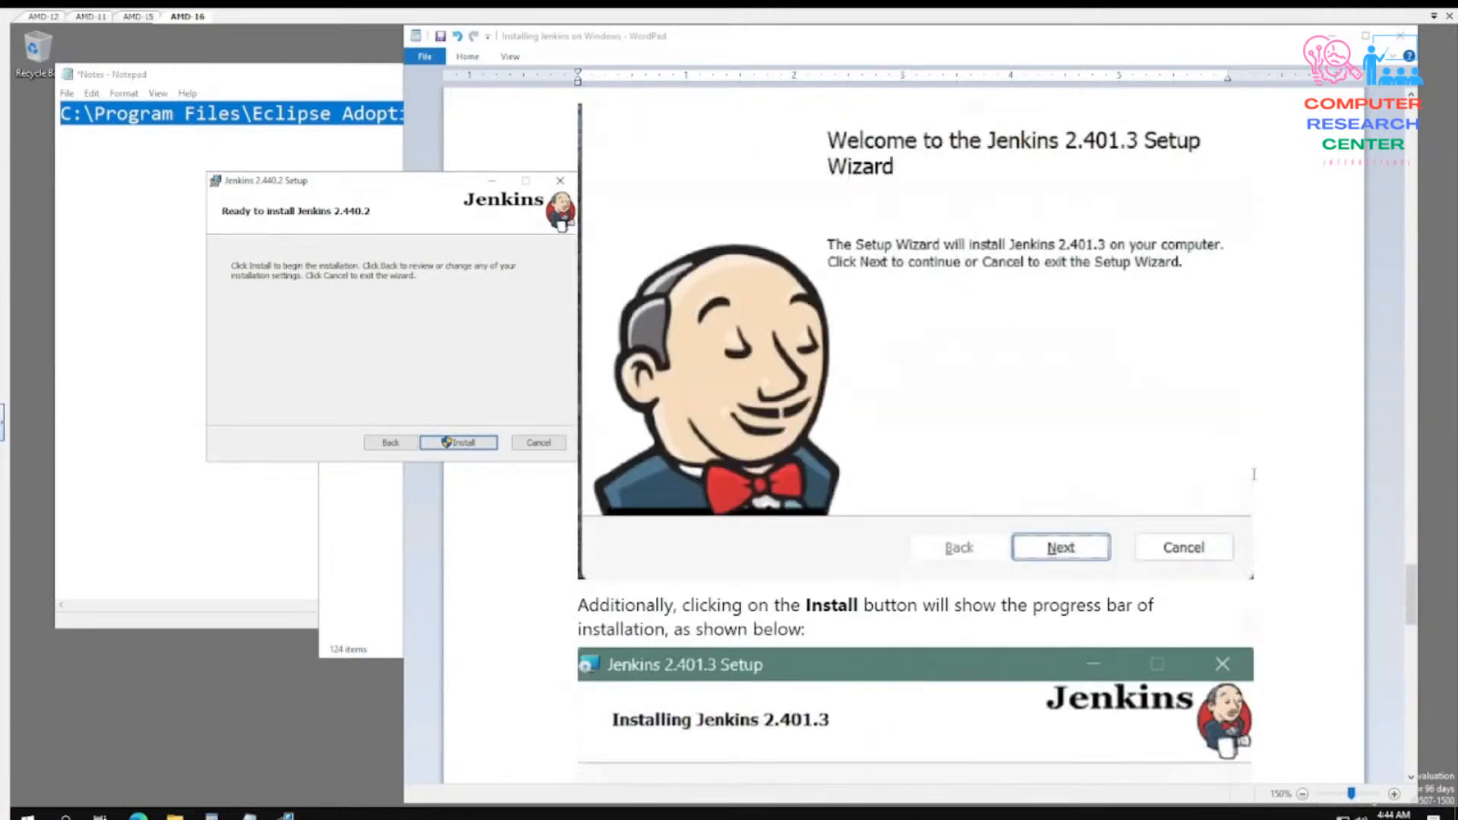
click(483, 445)
click(650, 525)
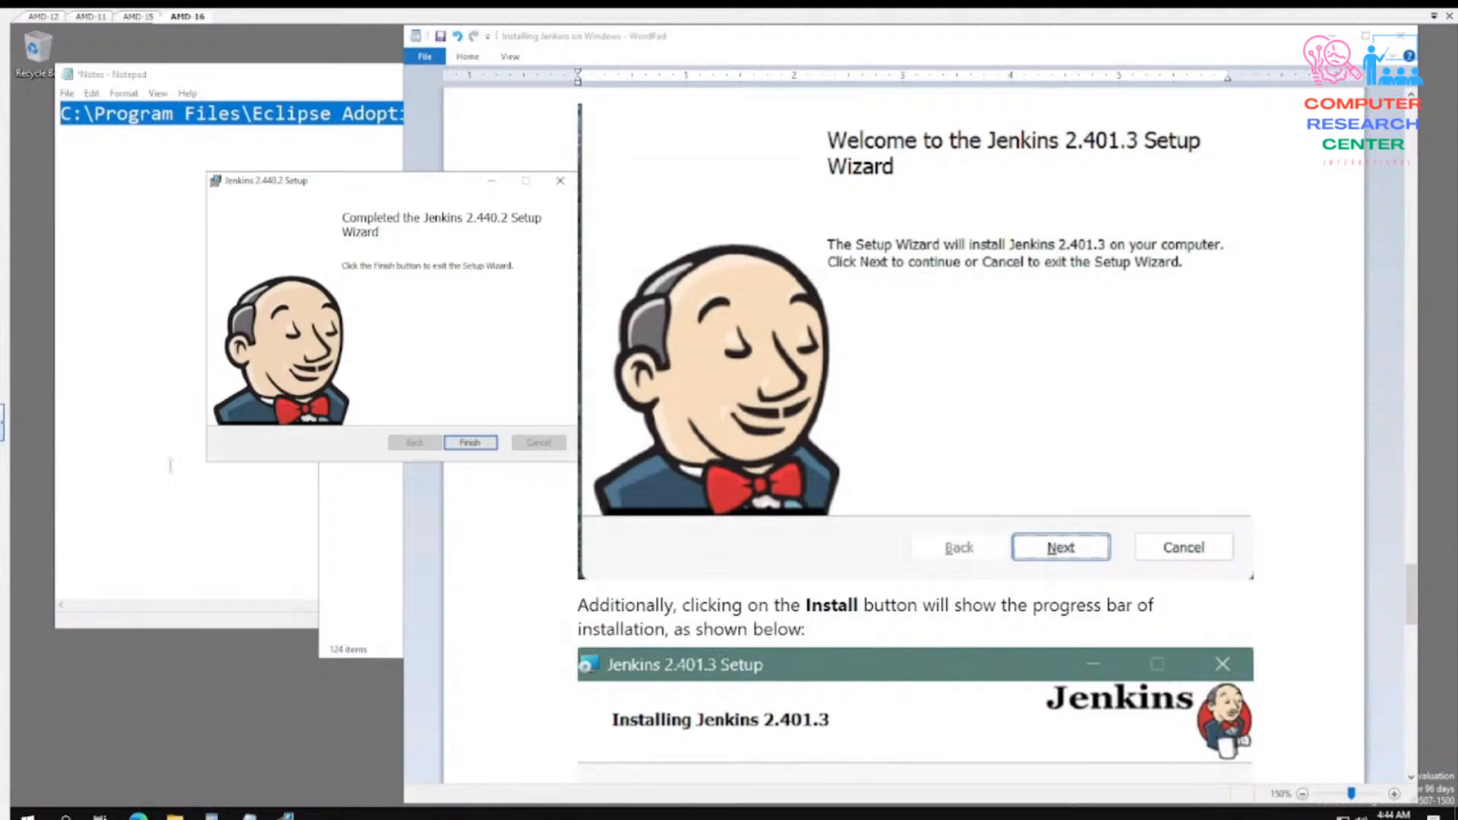
- Review the guide's finish and Windows service instructions, and finish the completed Jenkins setup wizard
scroll(1056, 401, down, 10)
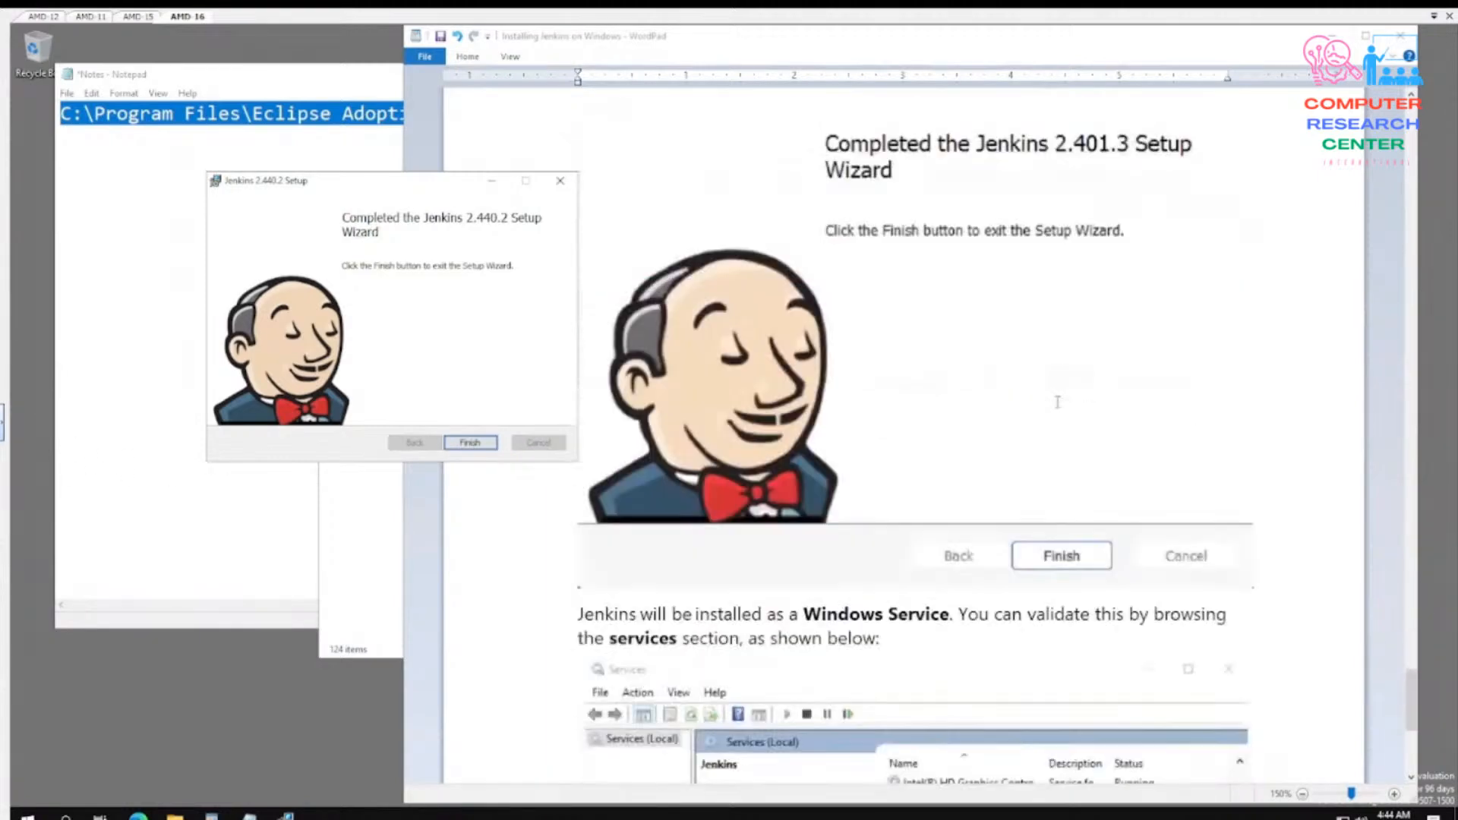
scroll(1089, 363, up, 7)
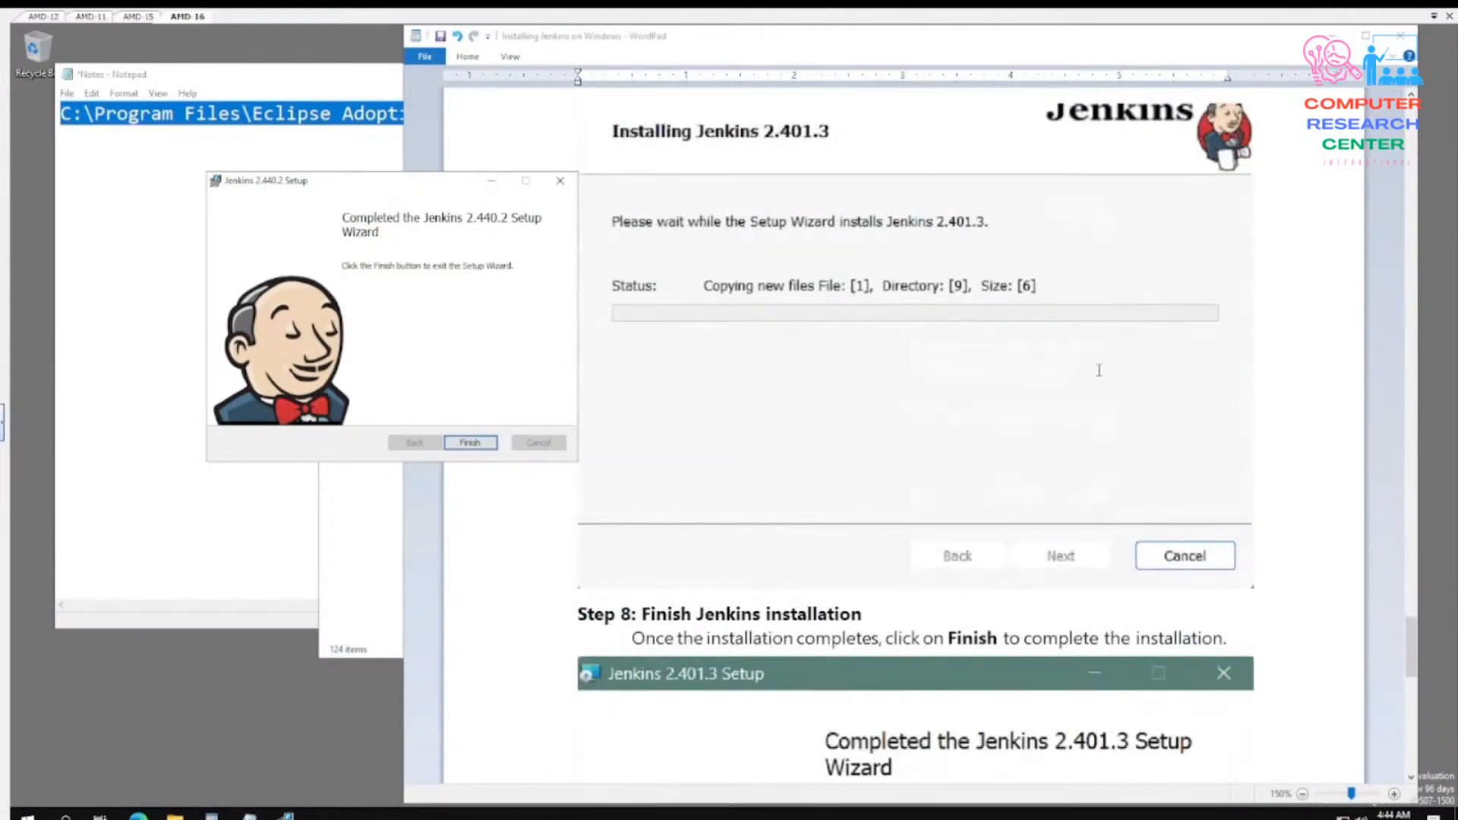
scroll(1099, 370, down, 7)
scroll(1100, 370, down, 6)
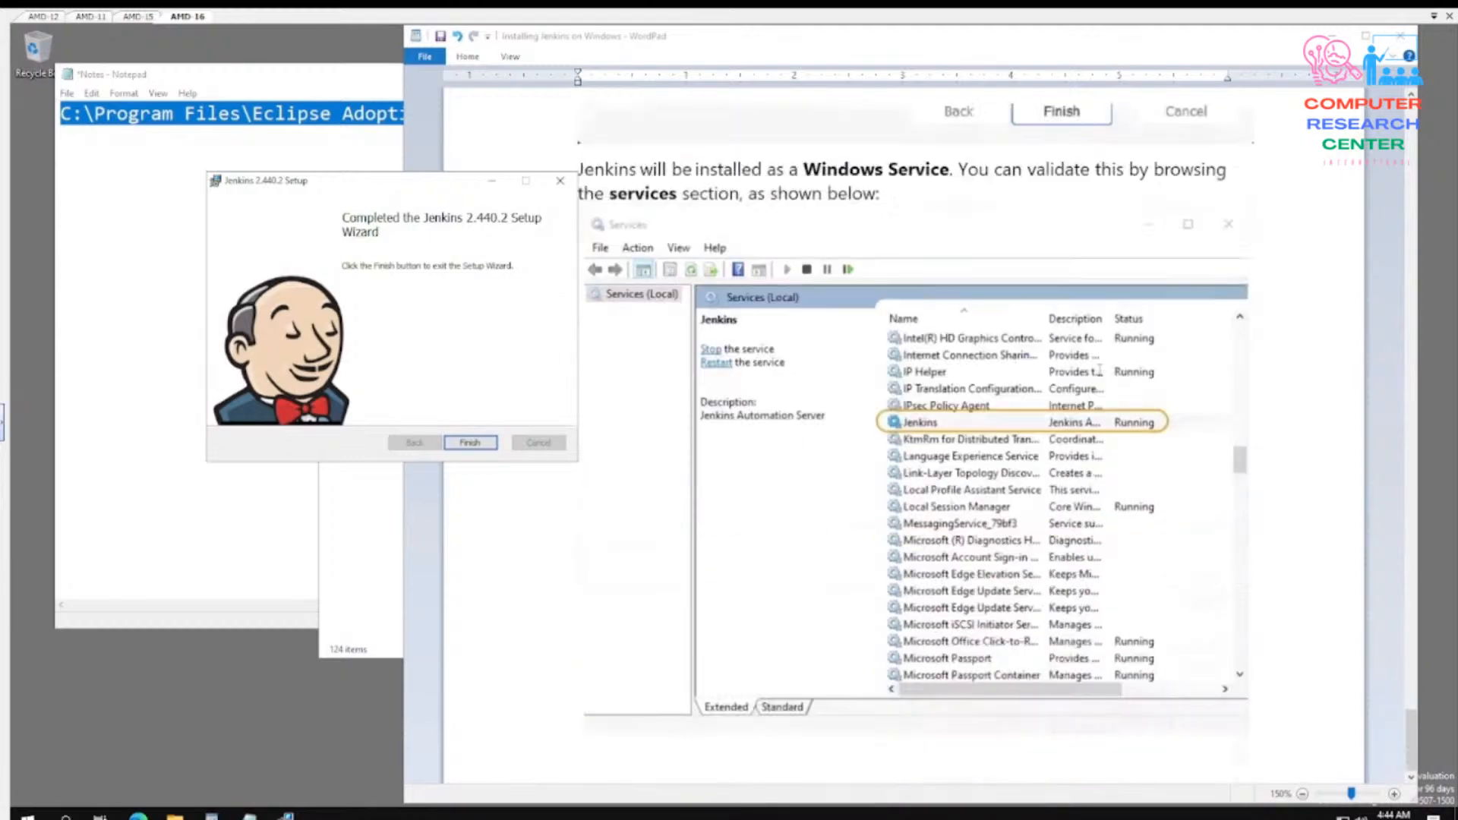
scroll(1066, 237, up, 7)
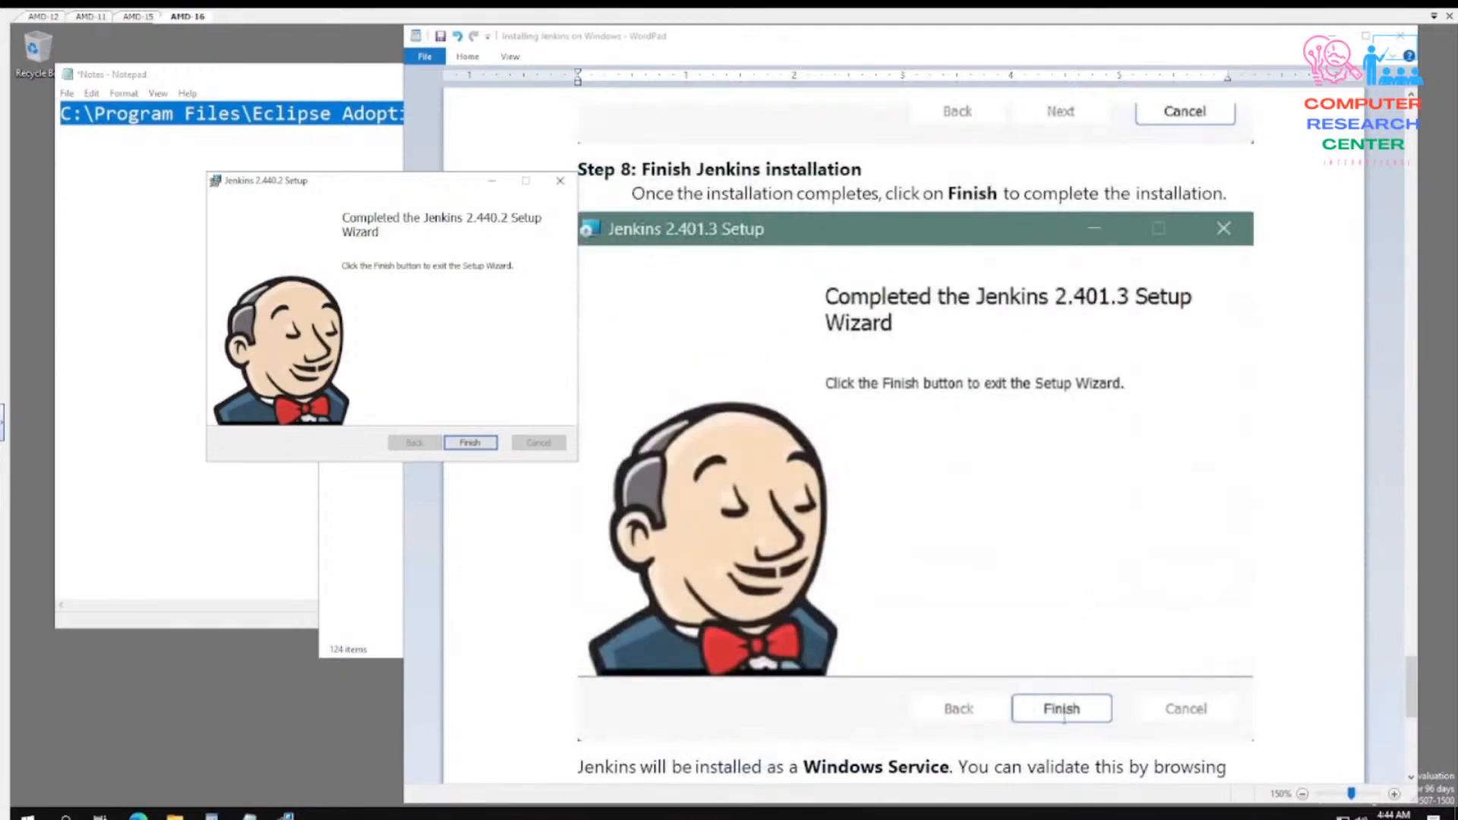
click(470, 443)
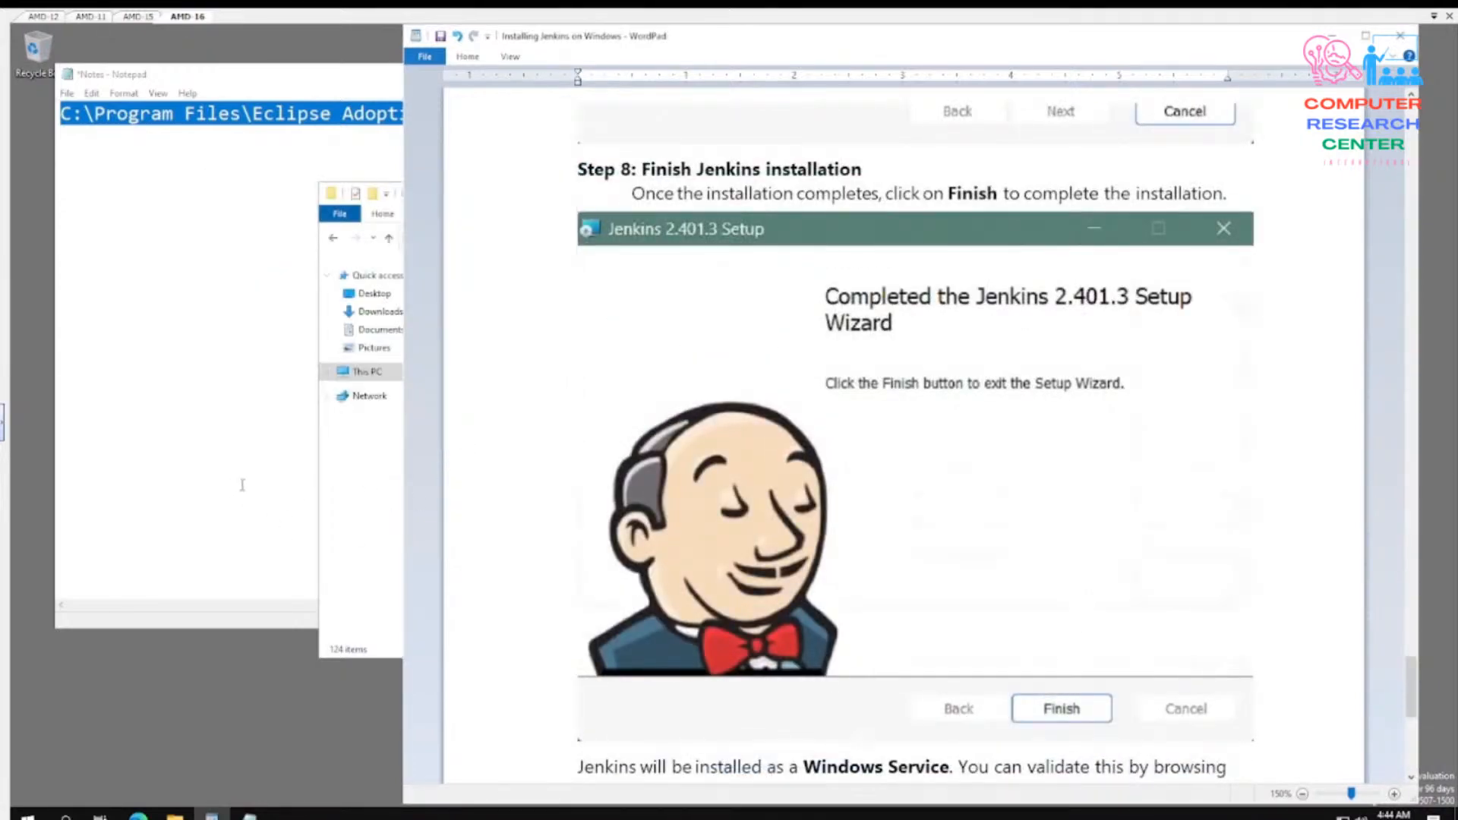
- Show the guide's Windows service validation section and close the Notes document in Notepad without saving
scroll(1033, 632, down, 6)
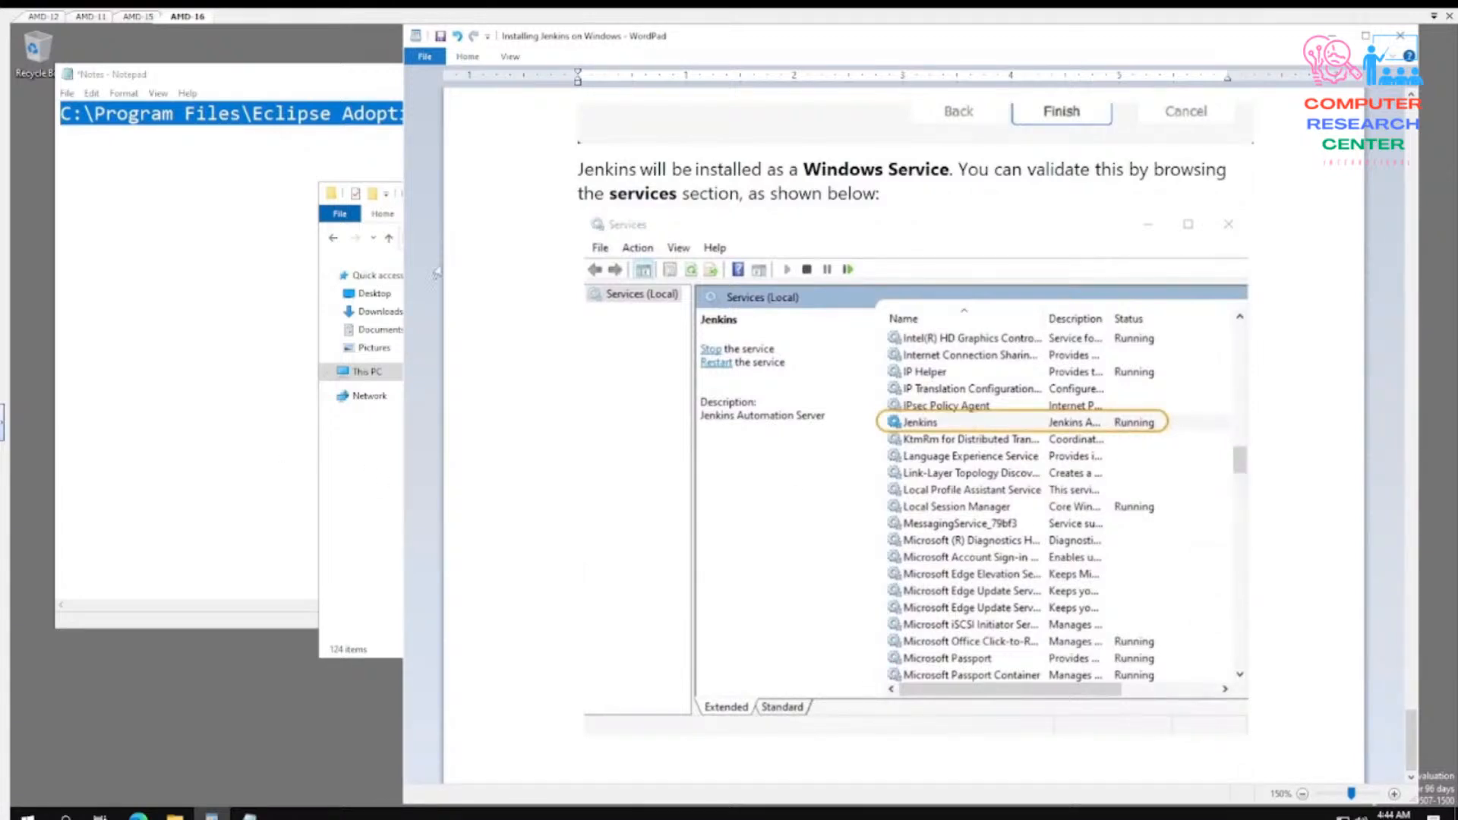
click(229, 299)
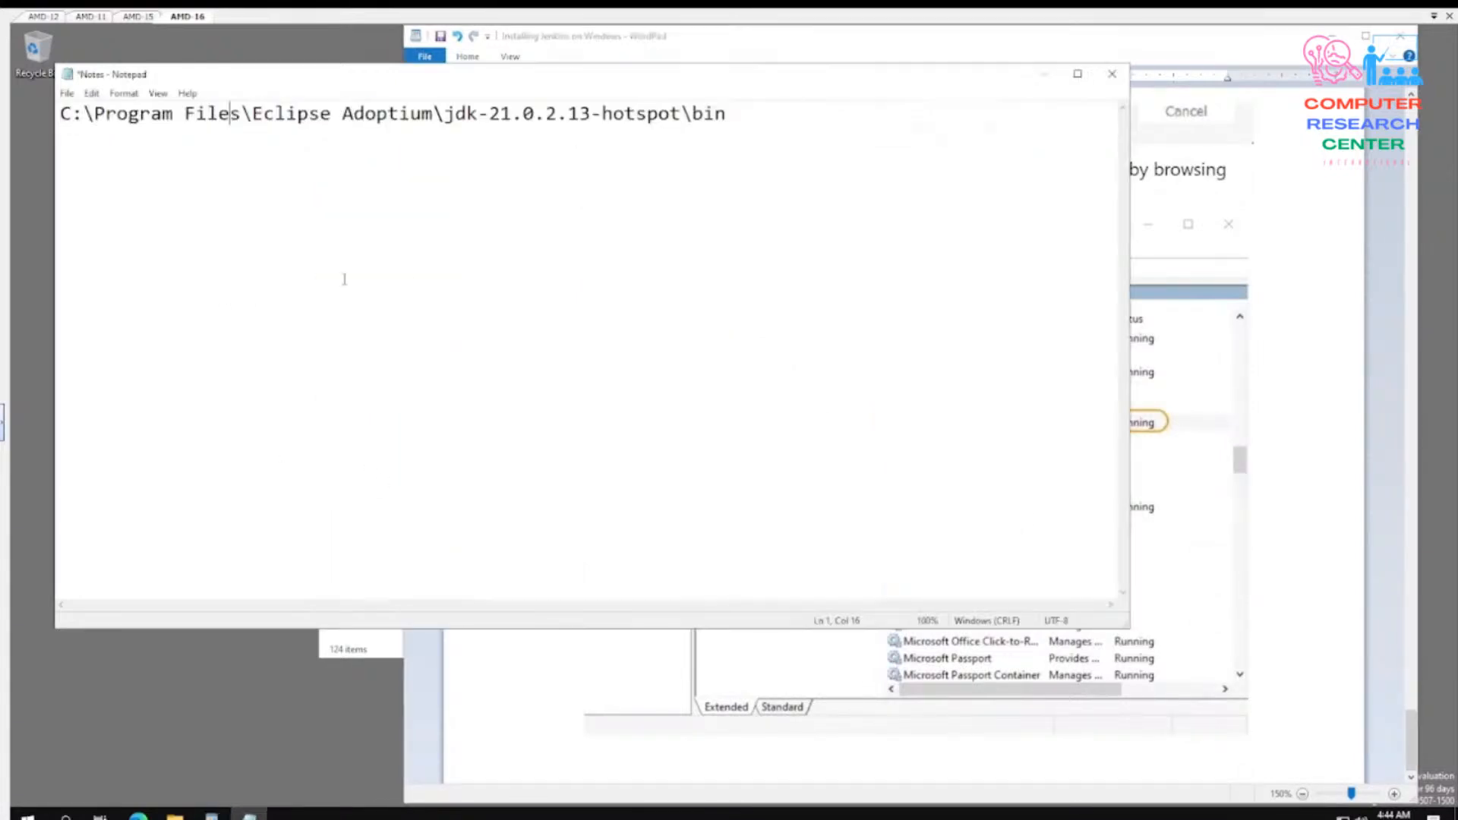
click(1112, 73)
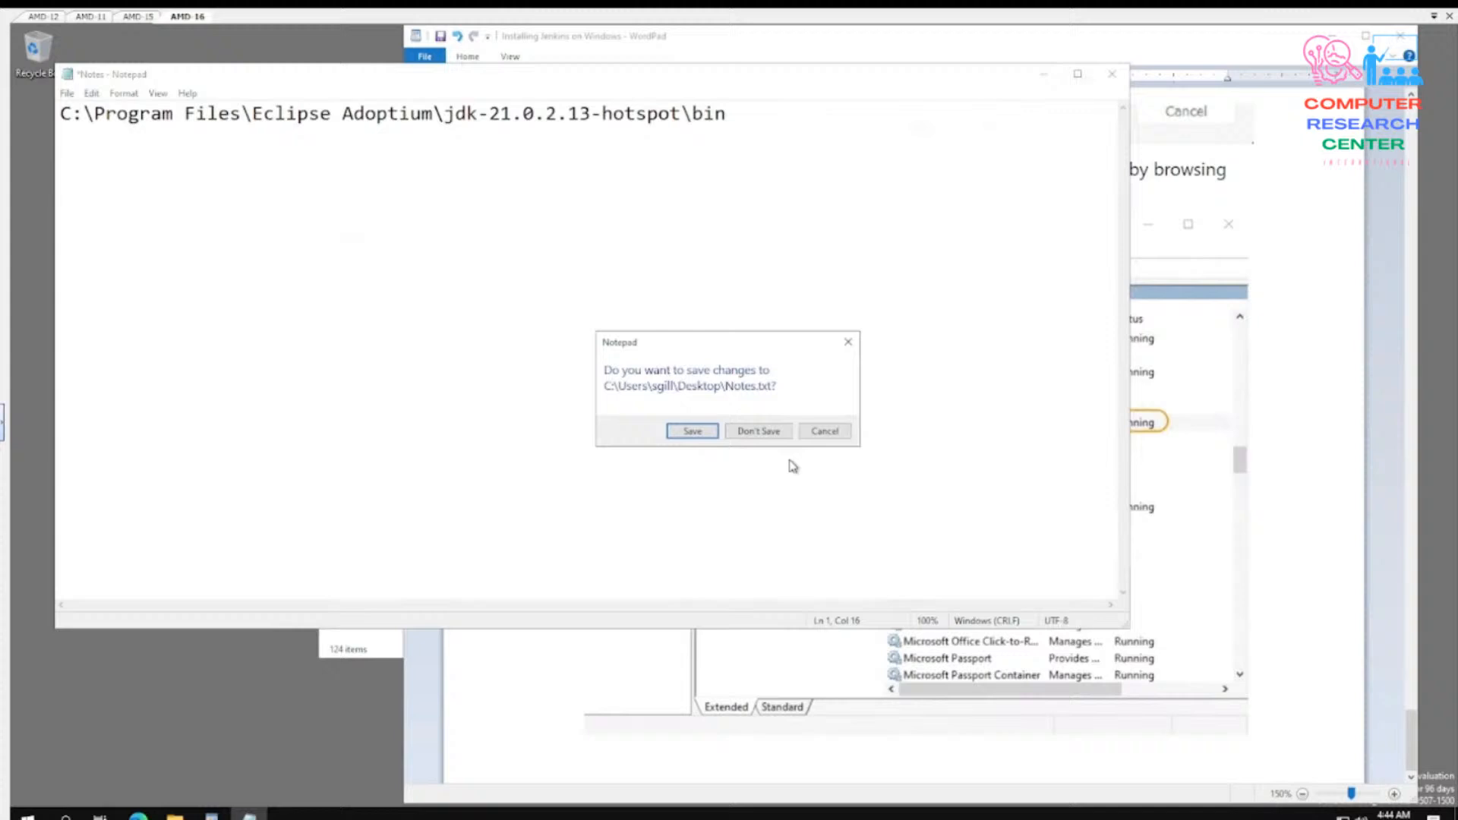
click(758, 431)
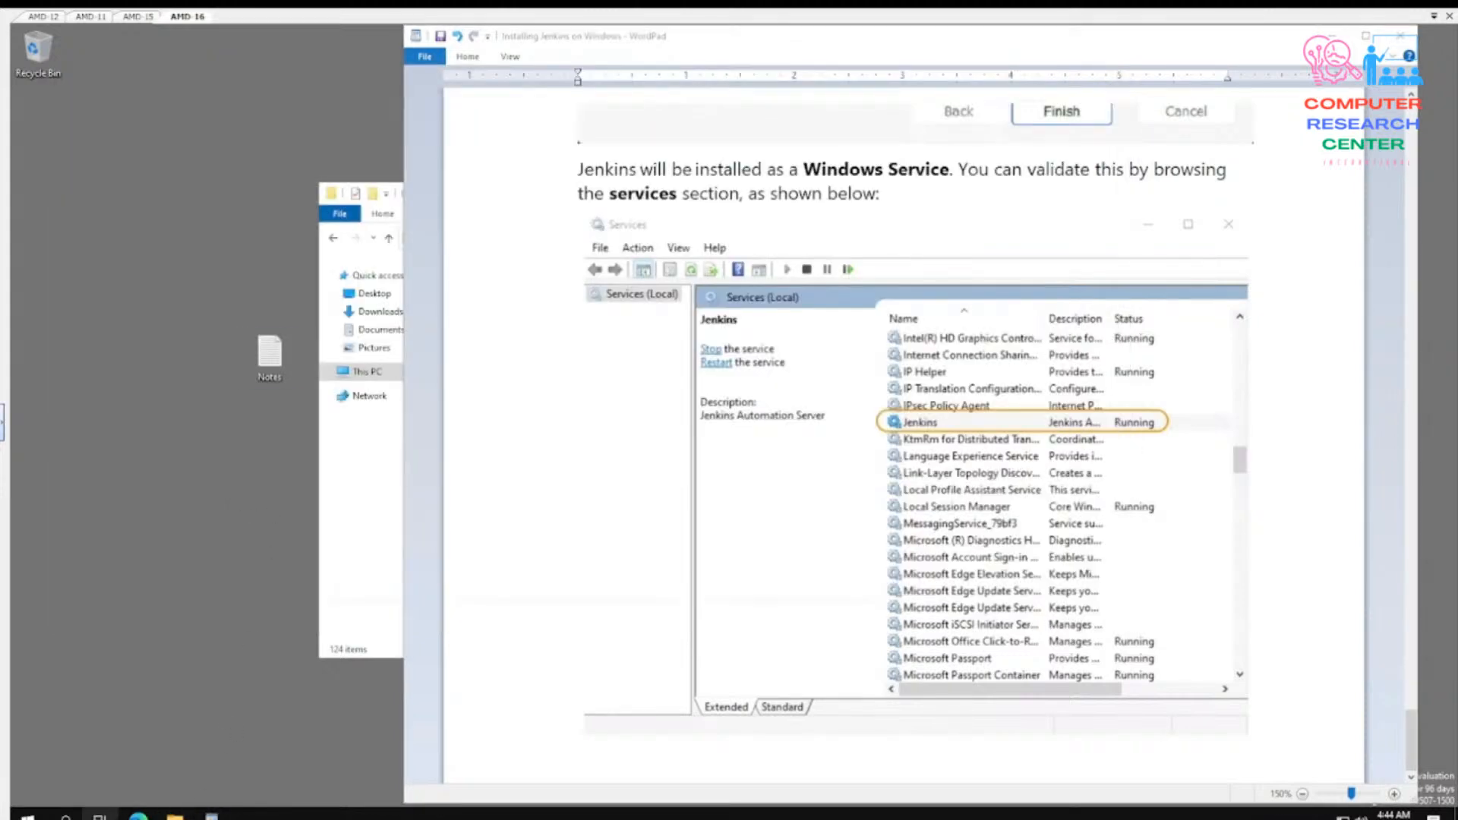
- Search Windows for "services", open the Services console and select the Jenkins service in the list
click(66, 816)
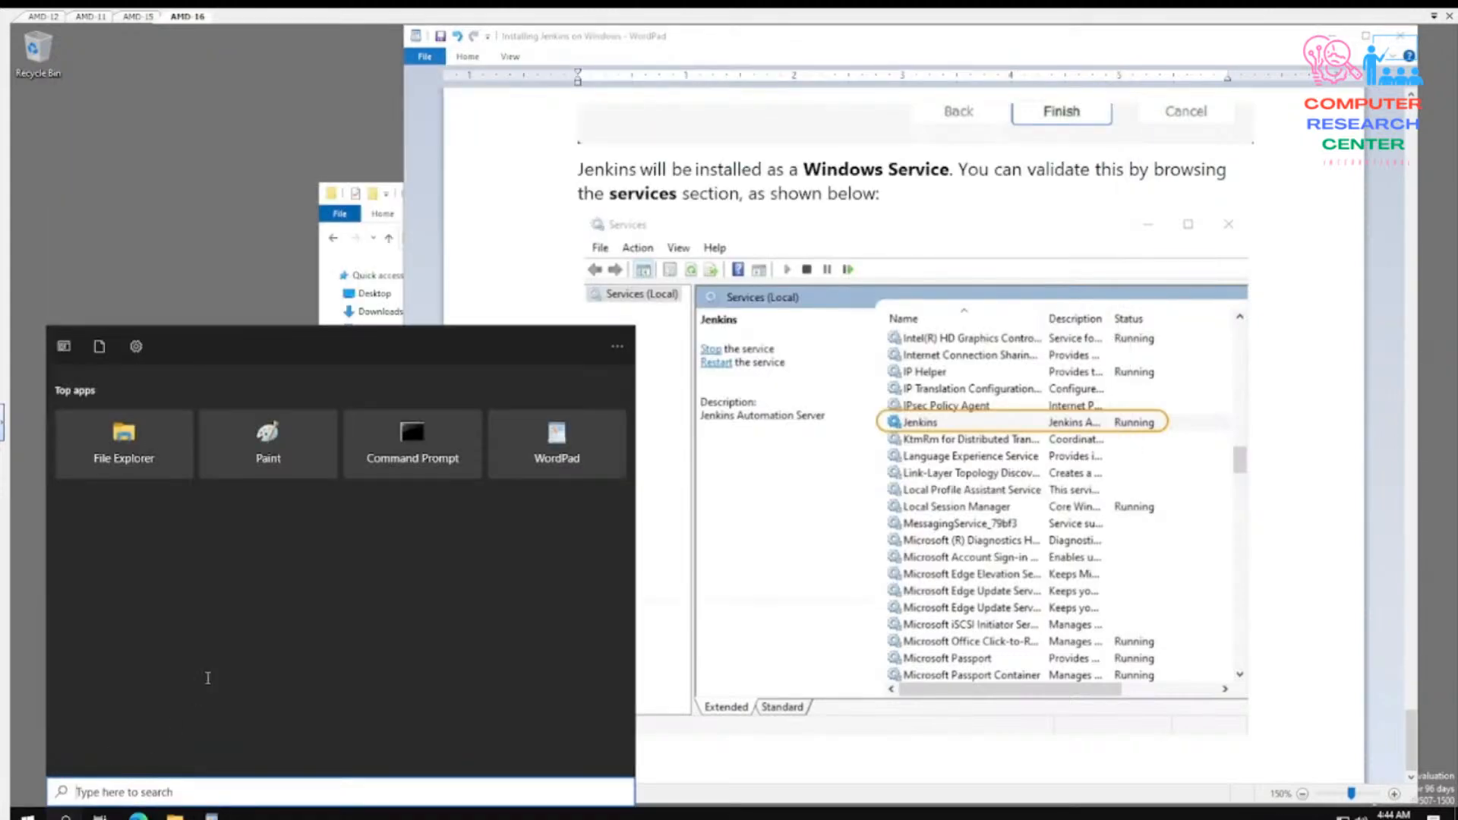
text(services)
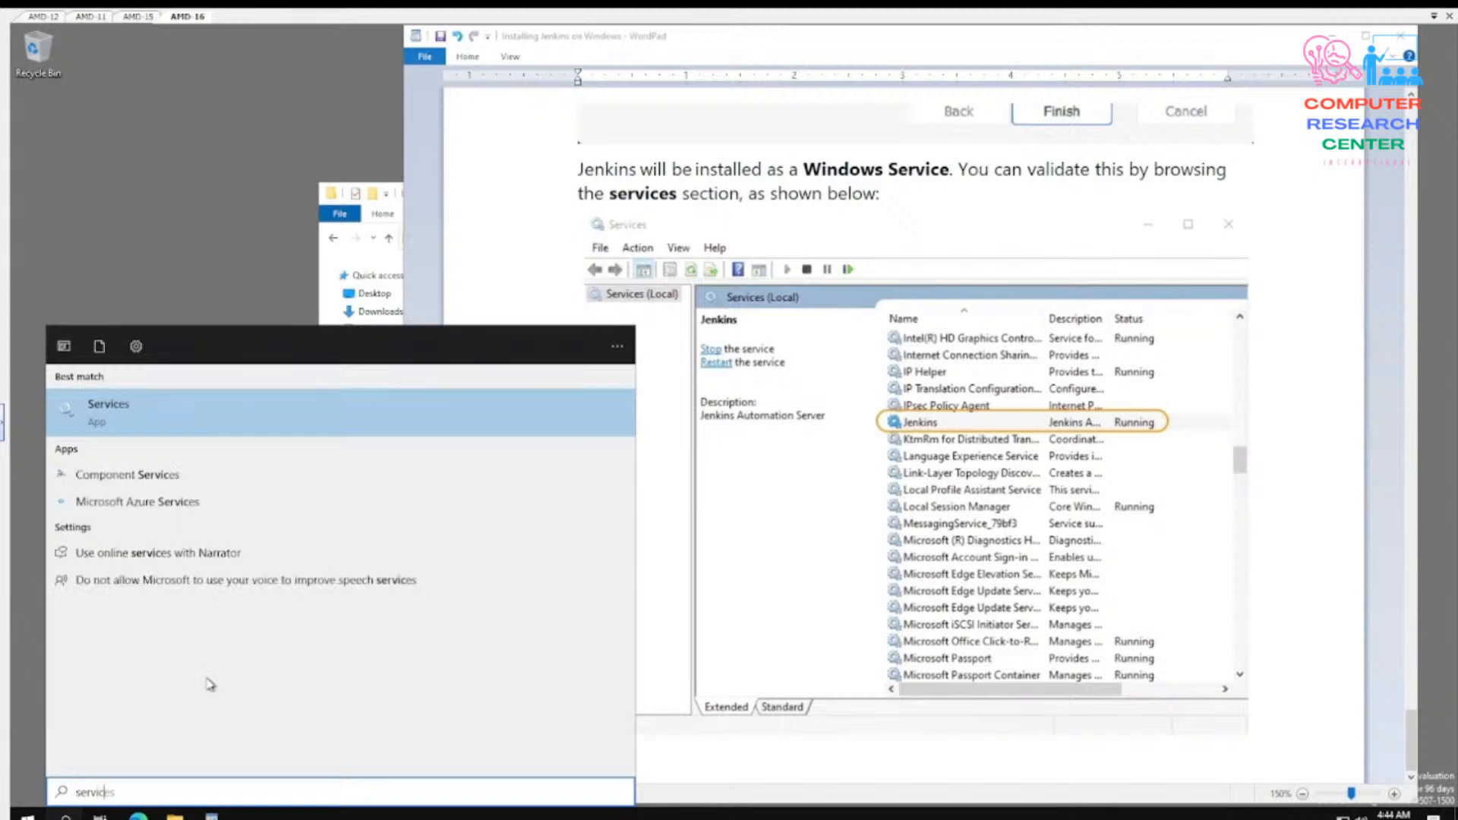
key(Return)
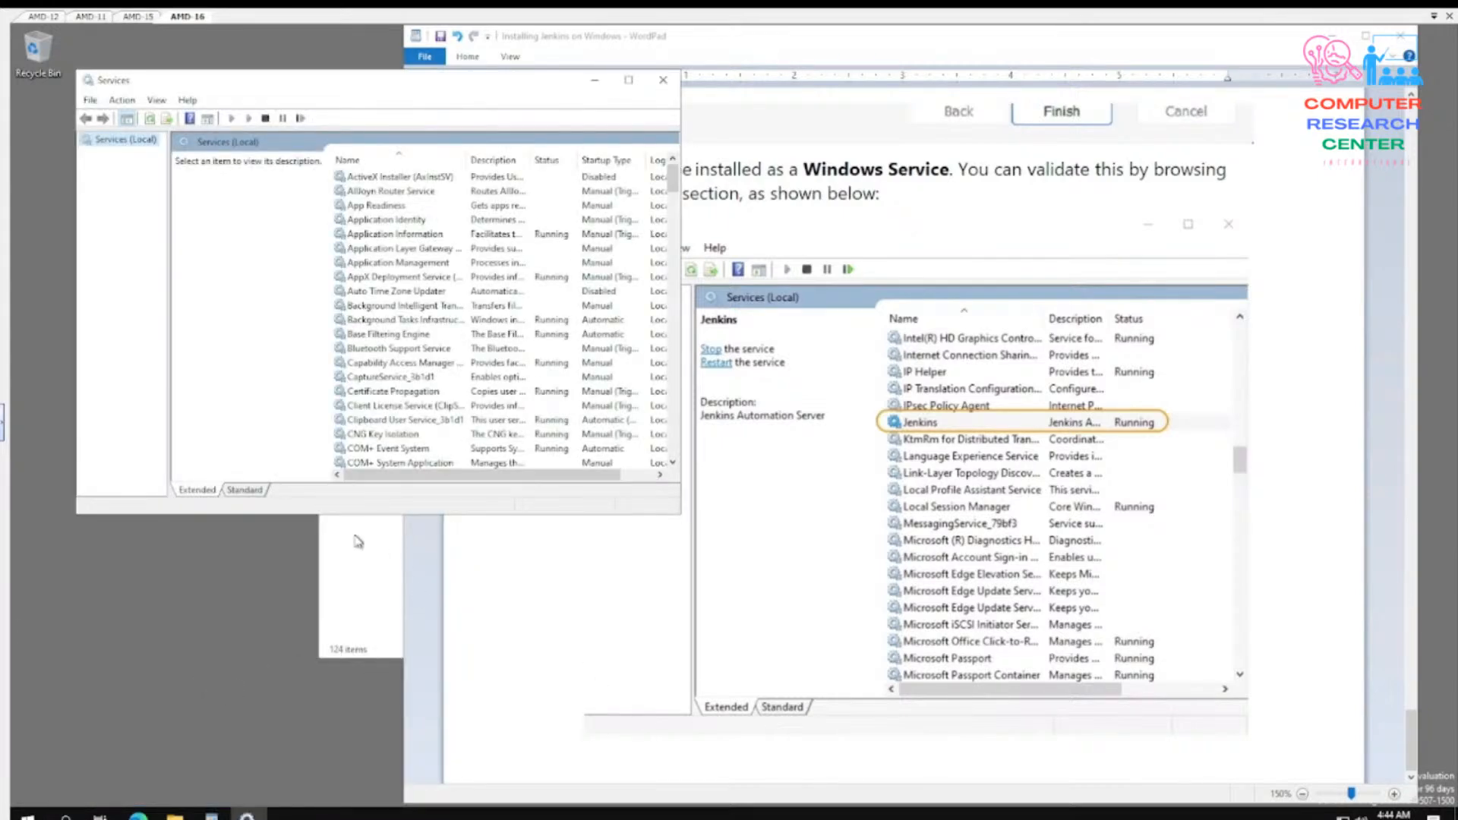
scroll(456, 397, down, 4)
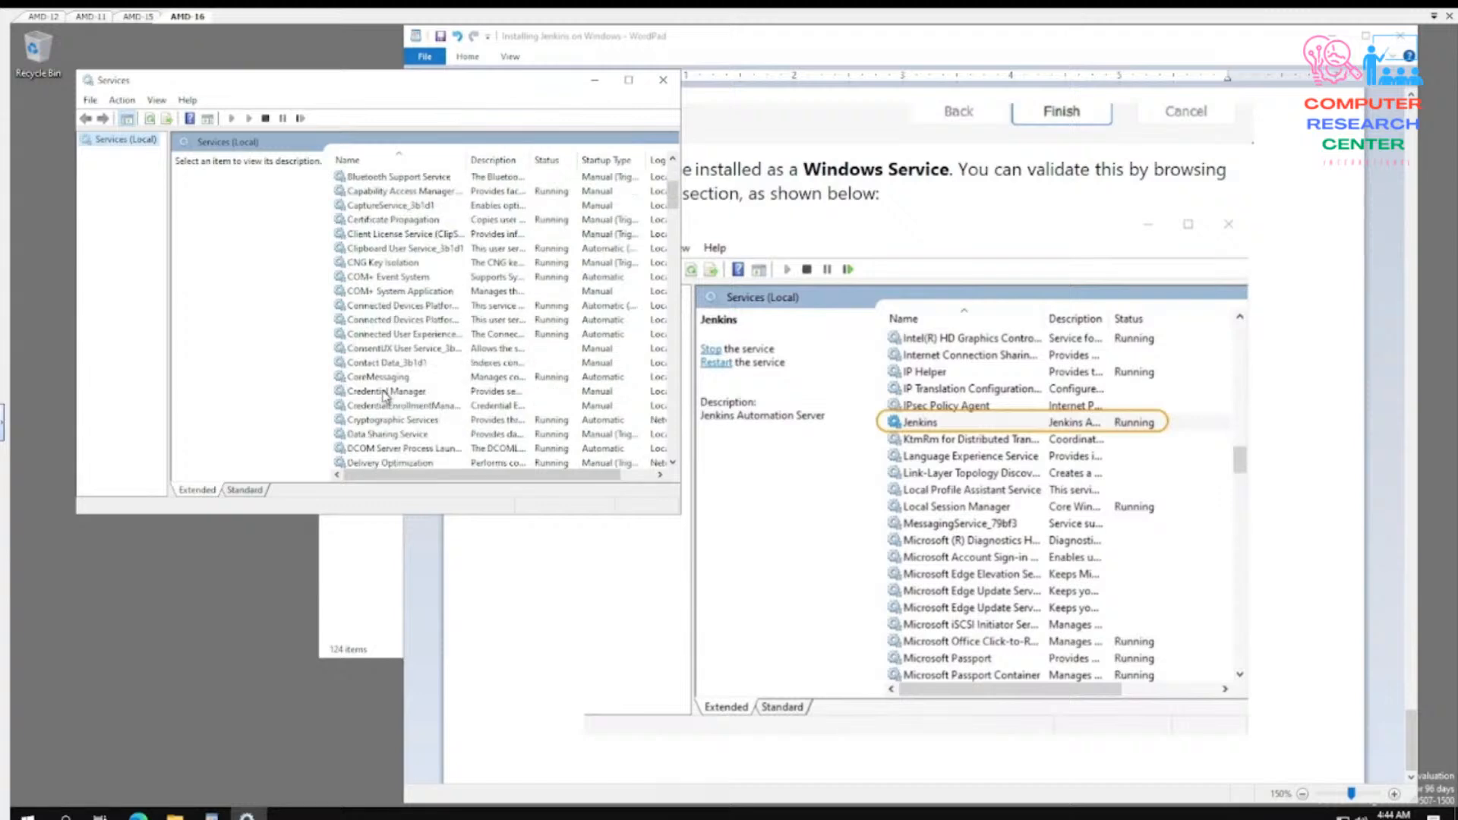
scroll(386, 398, down, 8)
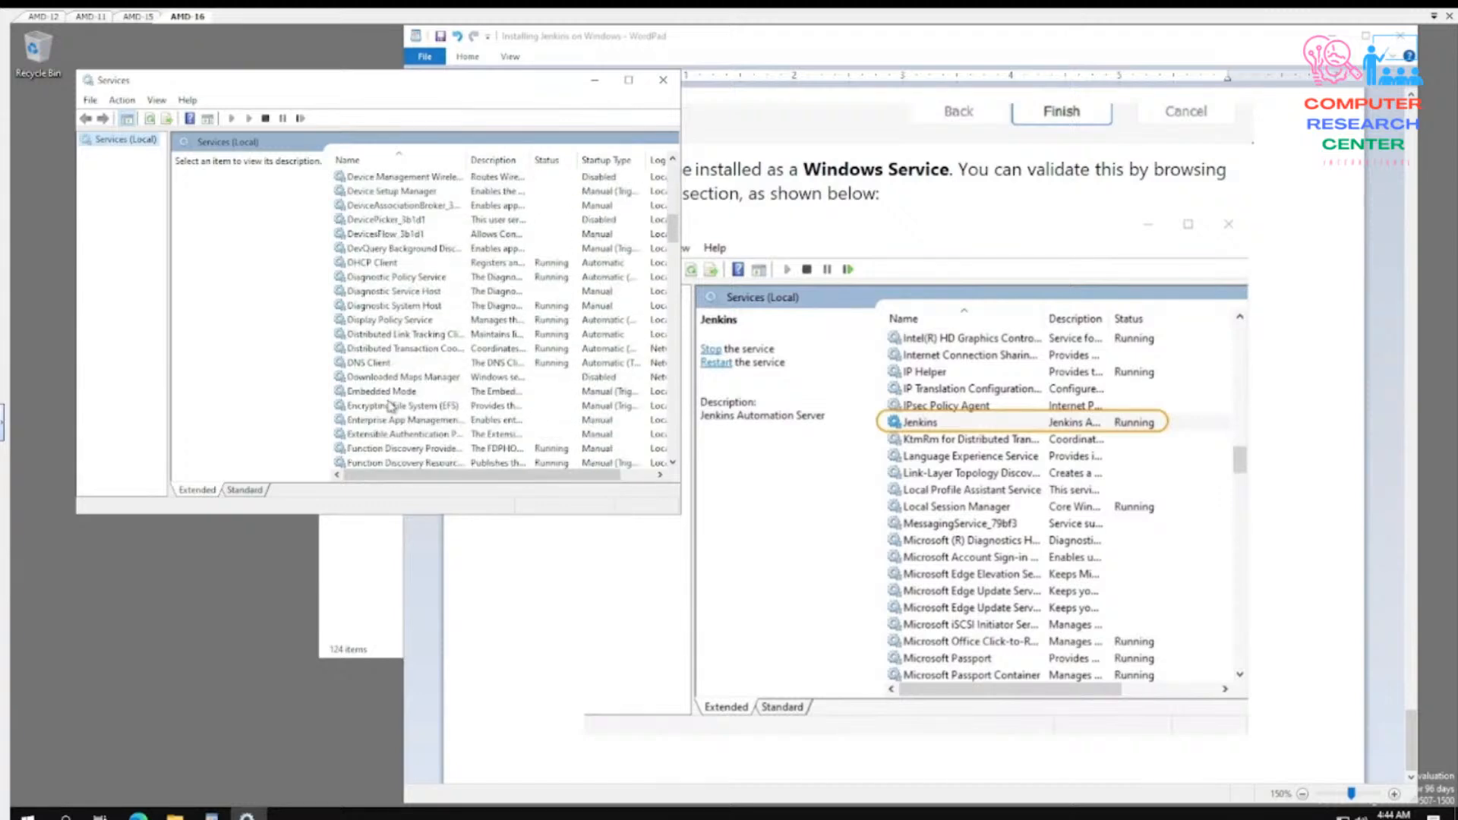
scroll(390, 405, down, 8)
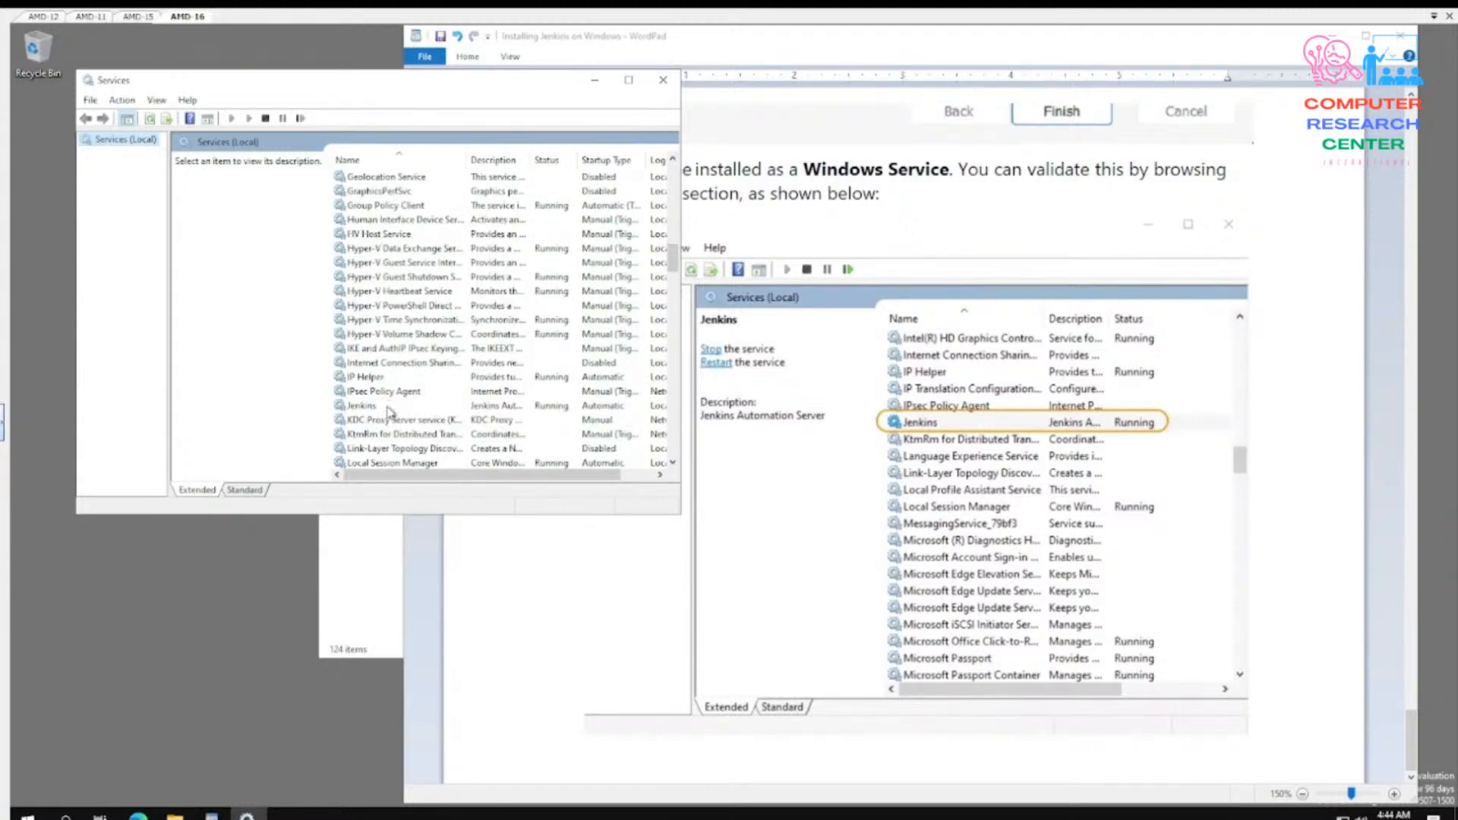
click(374, 407)
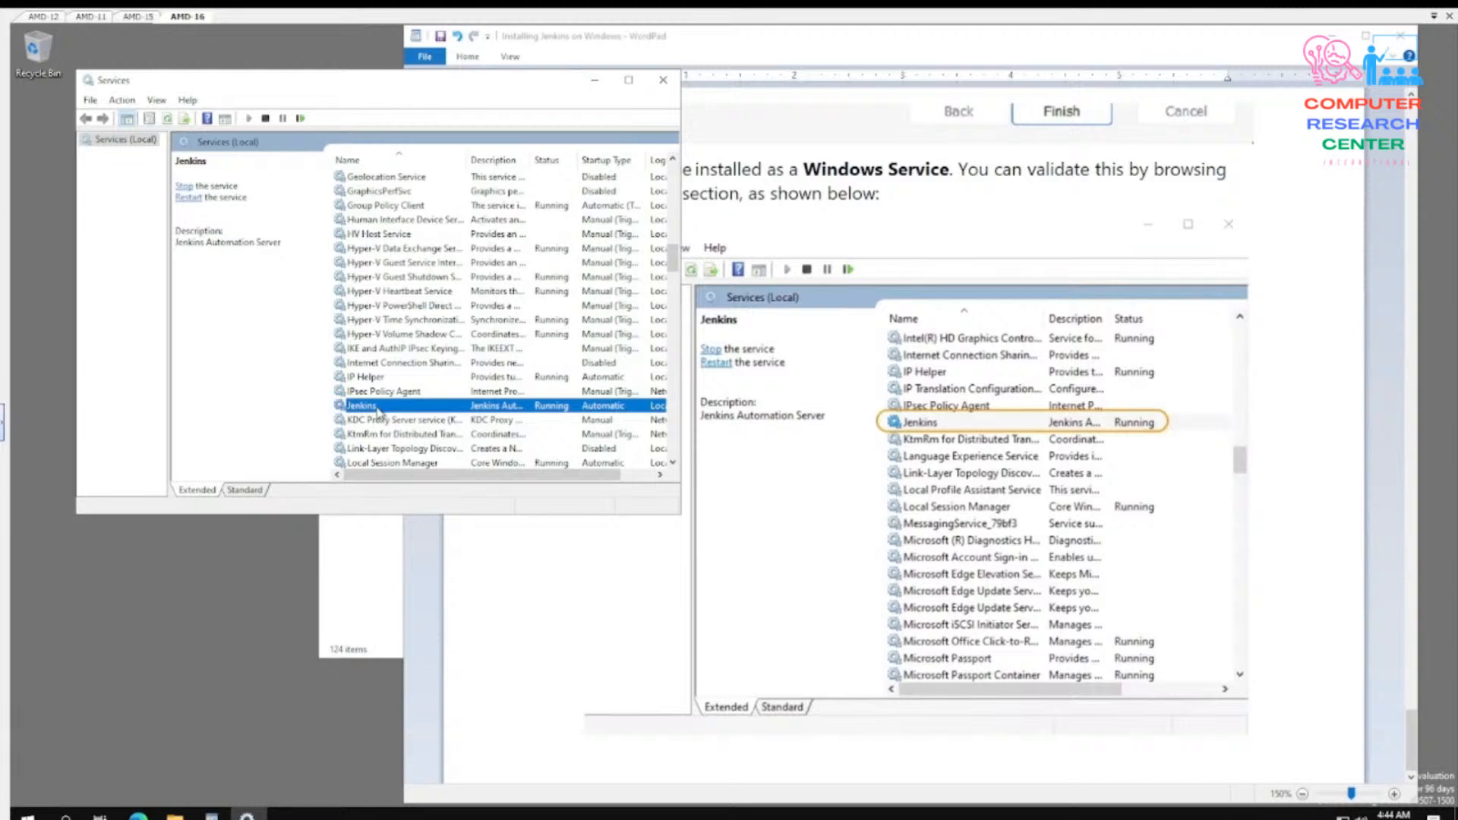
- Inspect the Jenkins service's log-on and dependency properties, cancel without changes and close the Services console
double_click(377, 410)
click(289, 155)
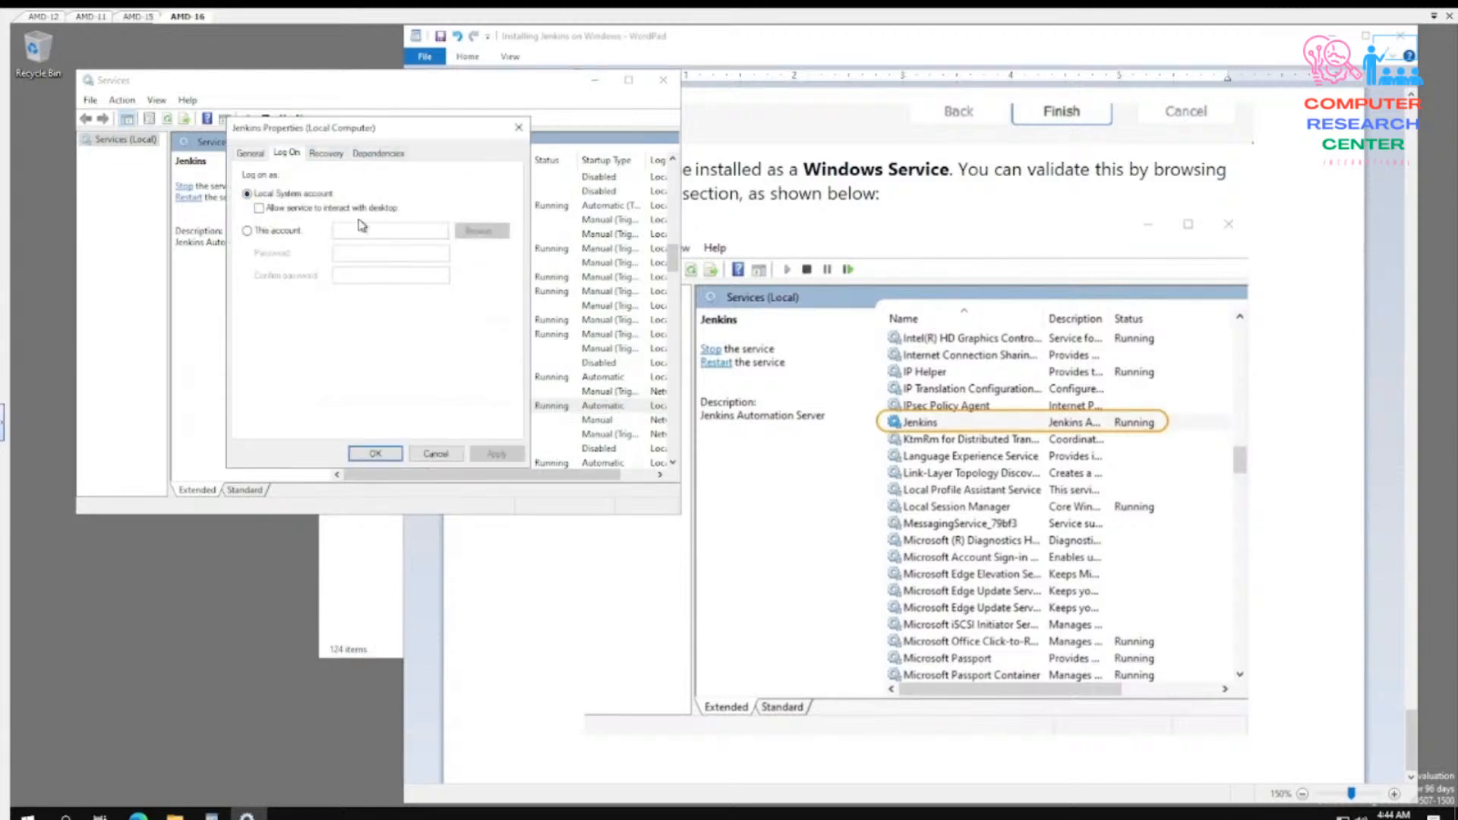
click(396, 155)
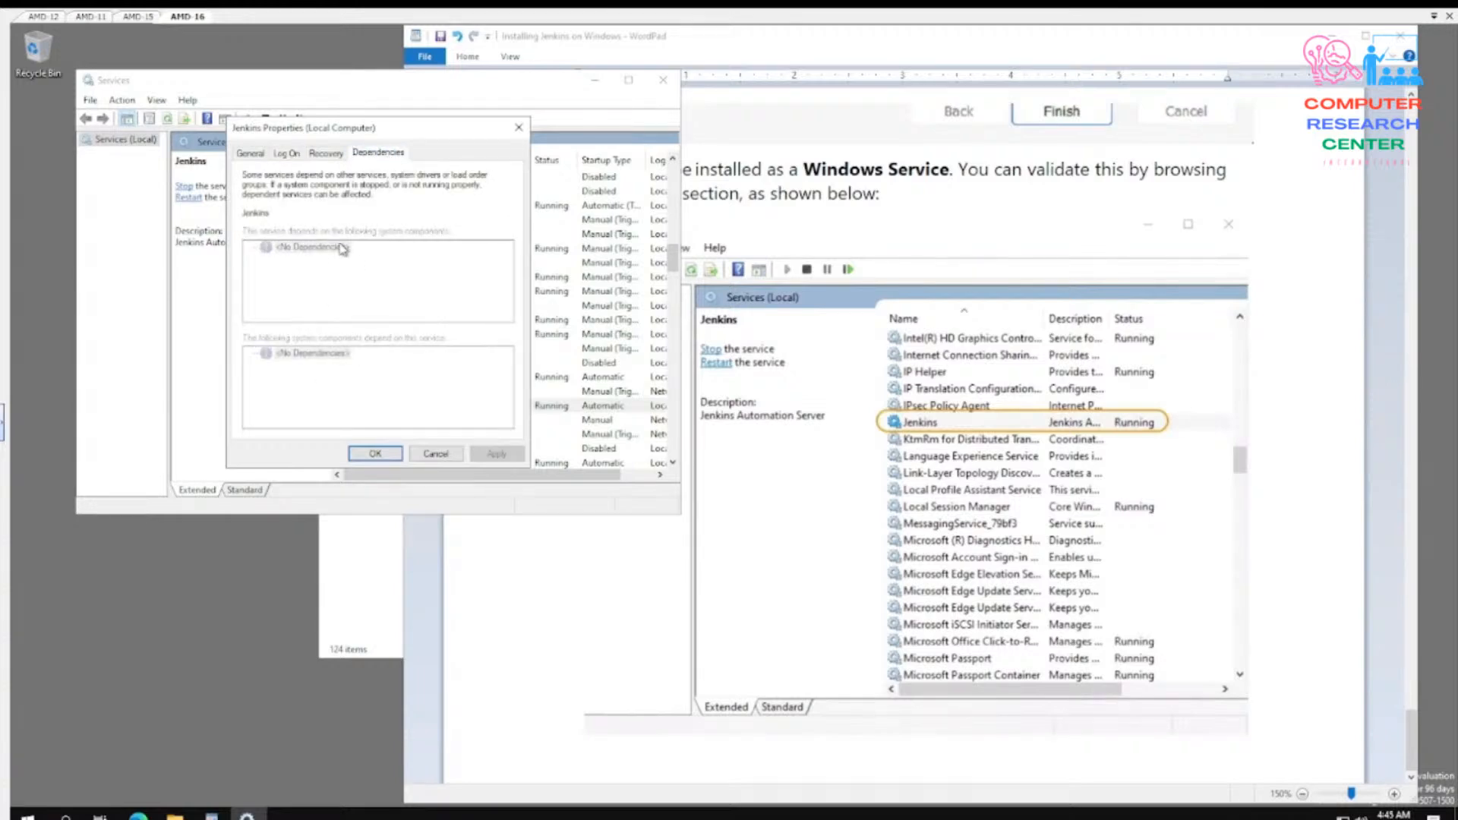
click(436, 453)
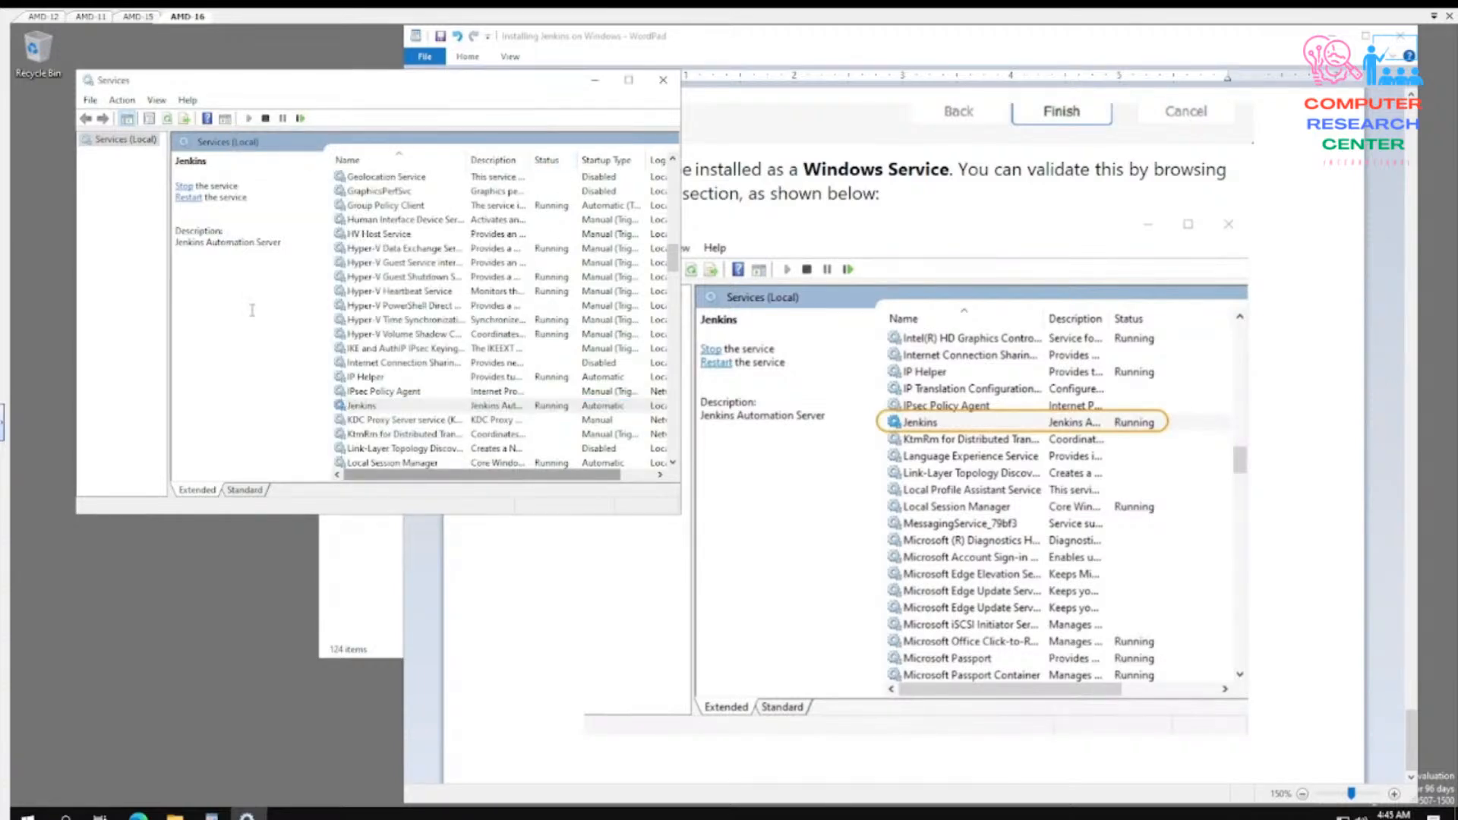
click(663, 79)
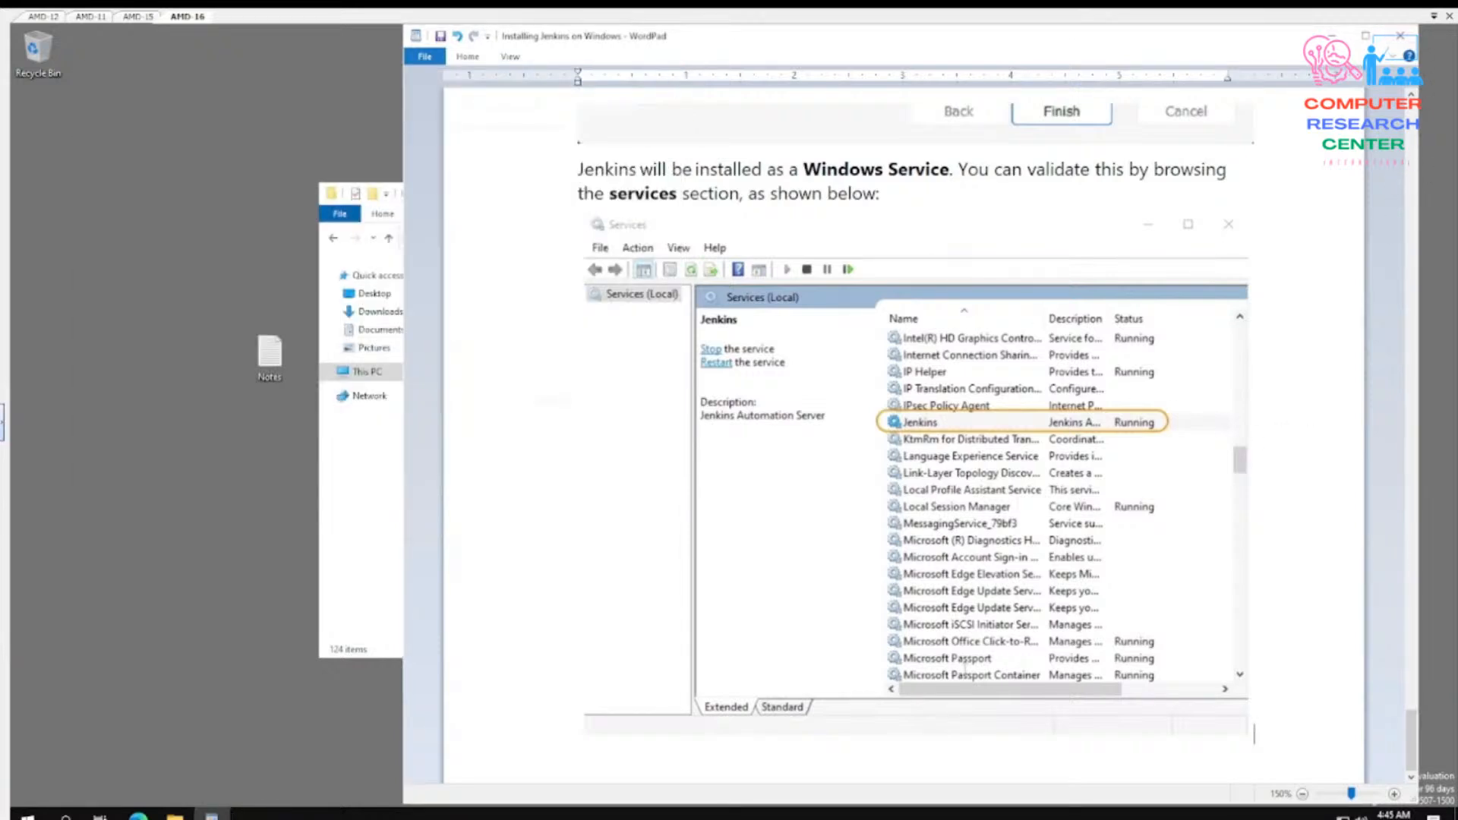
click(399, 572)
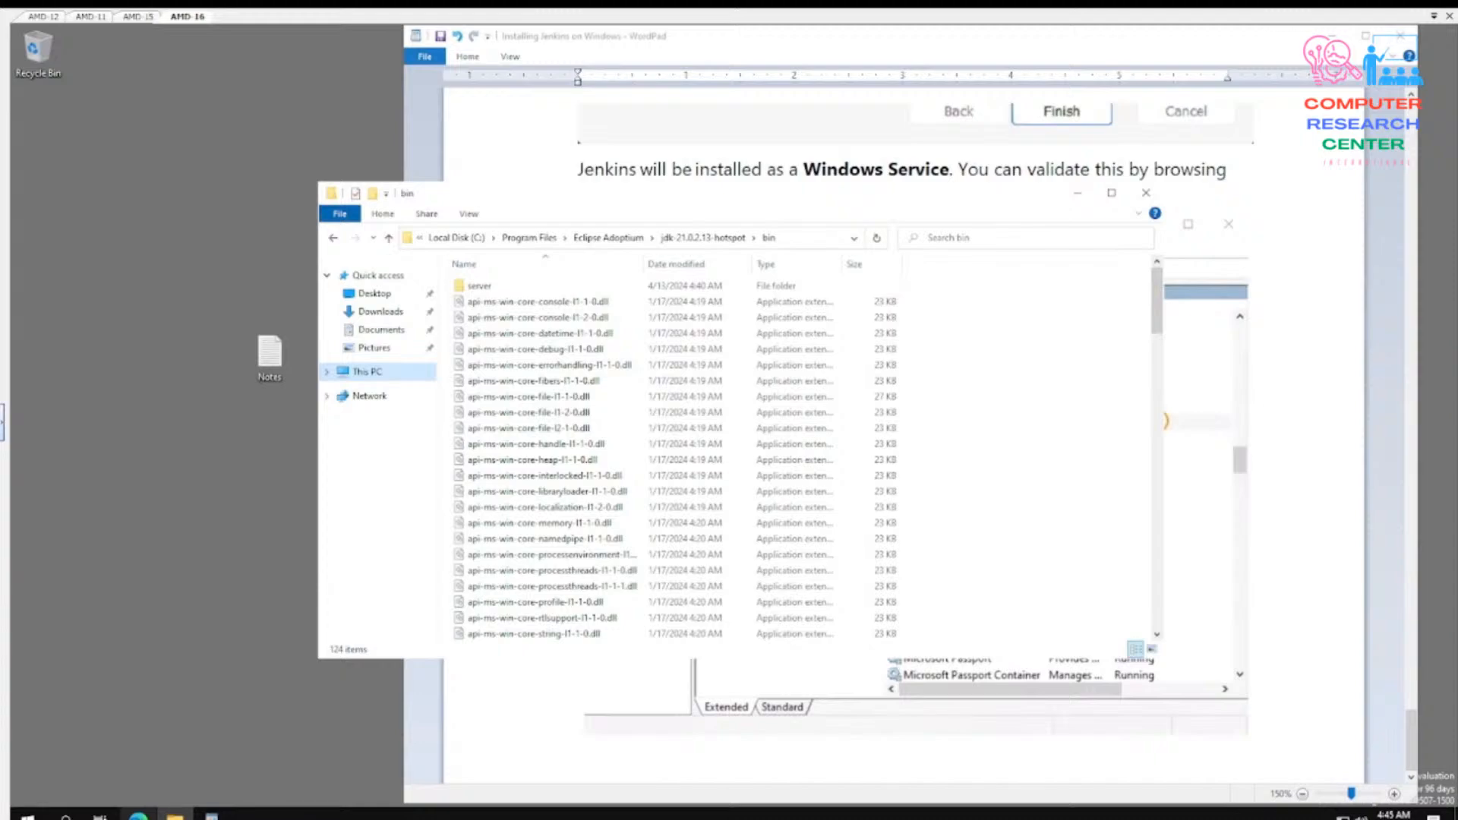
click(138, 816)
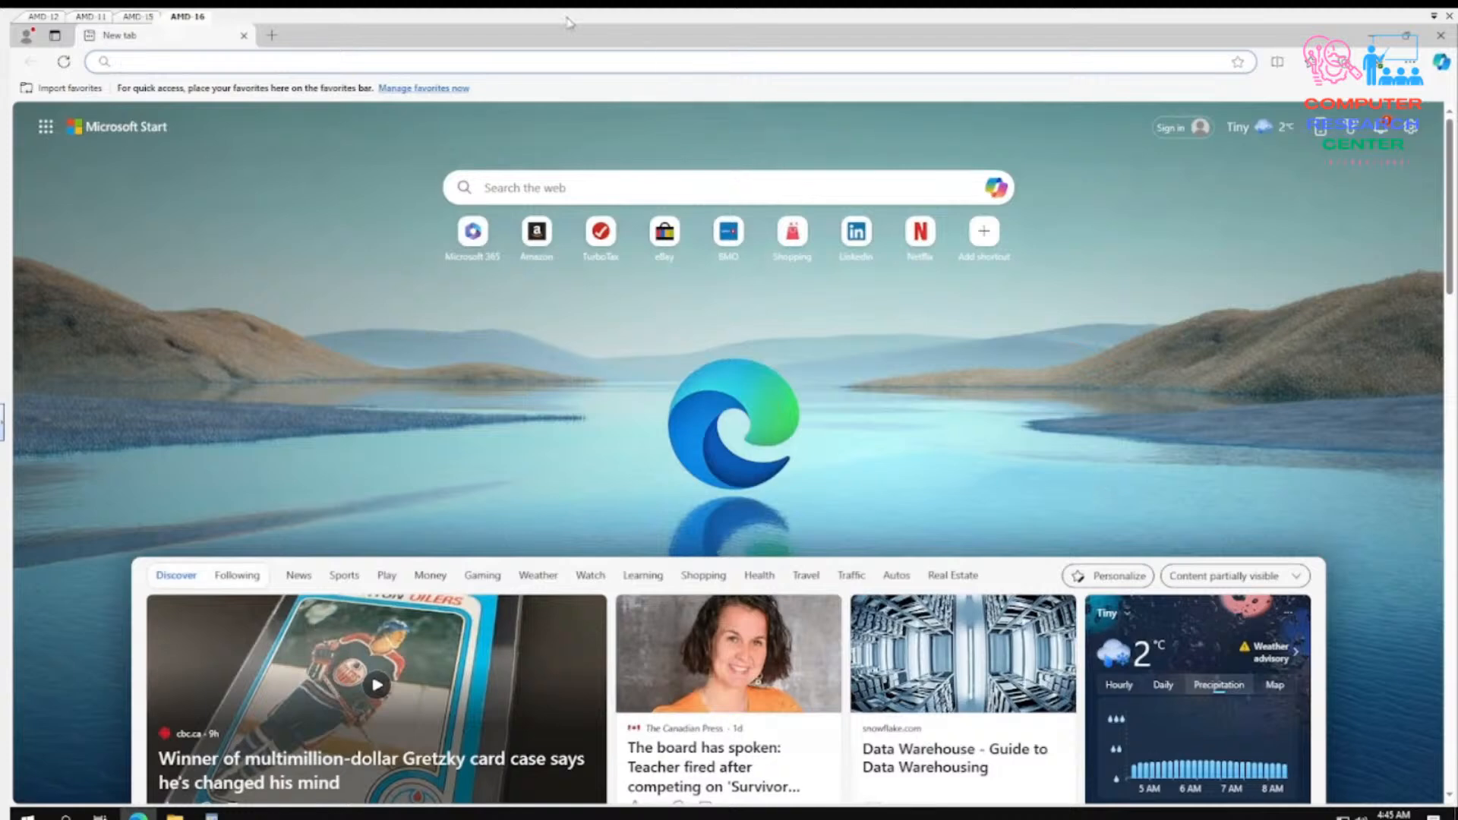
click(426, 63)
text(http)
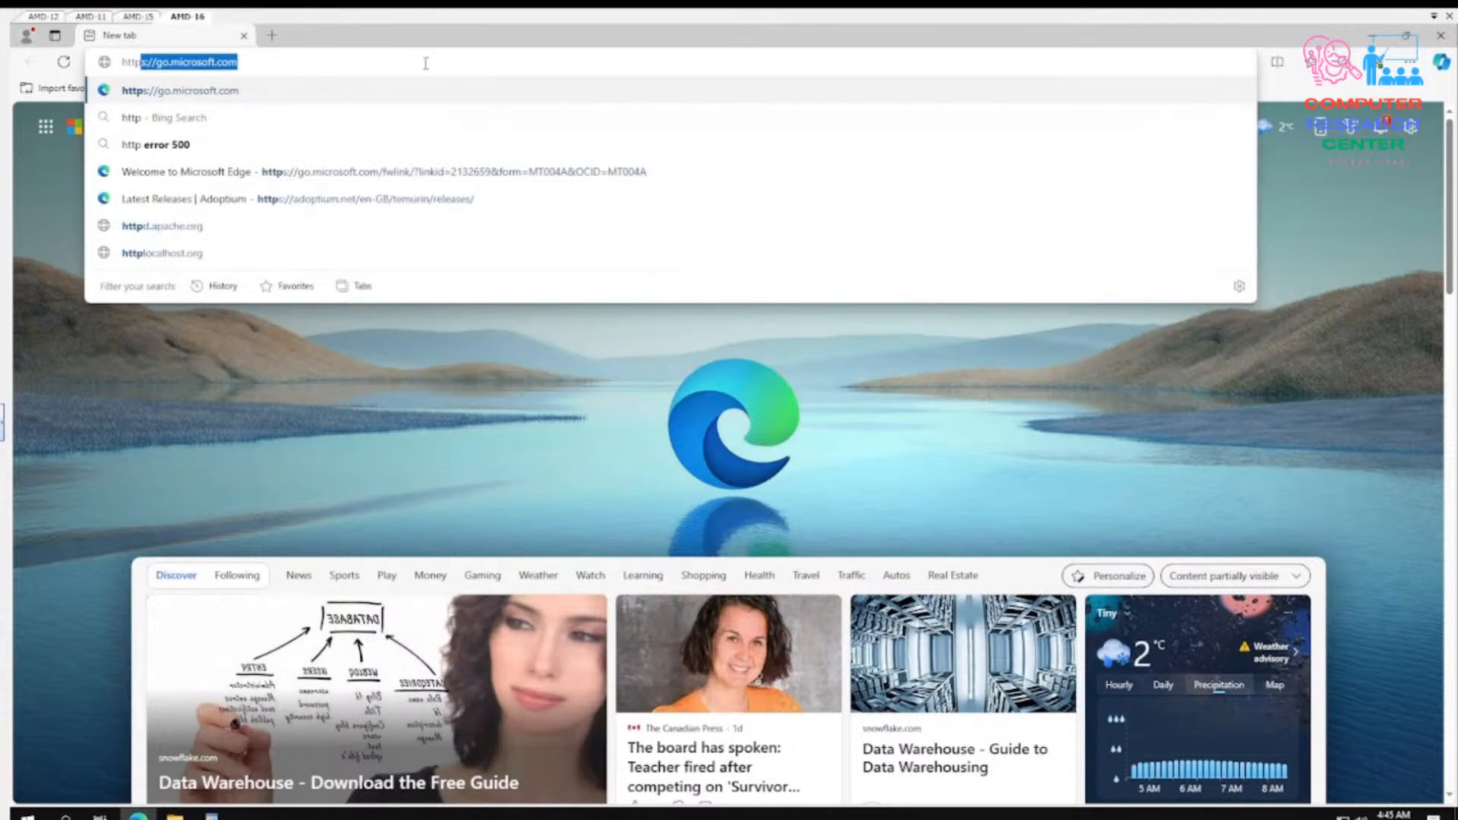
text(://l)
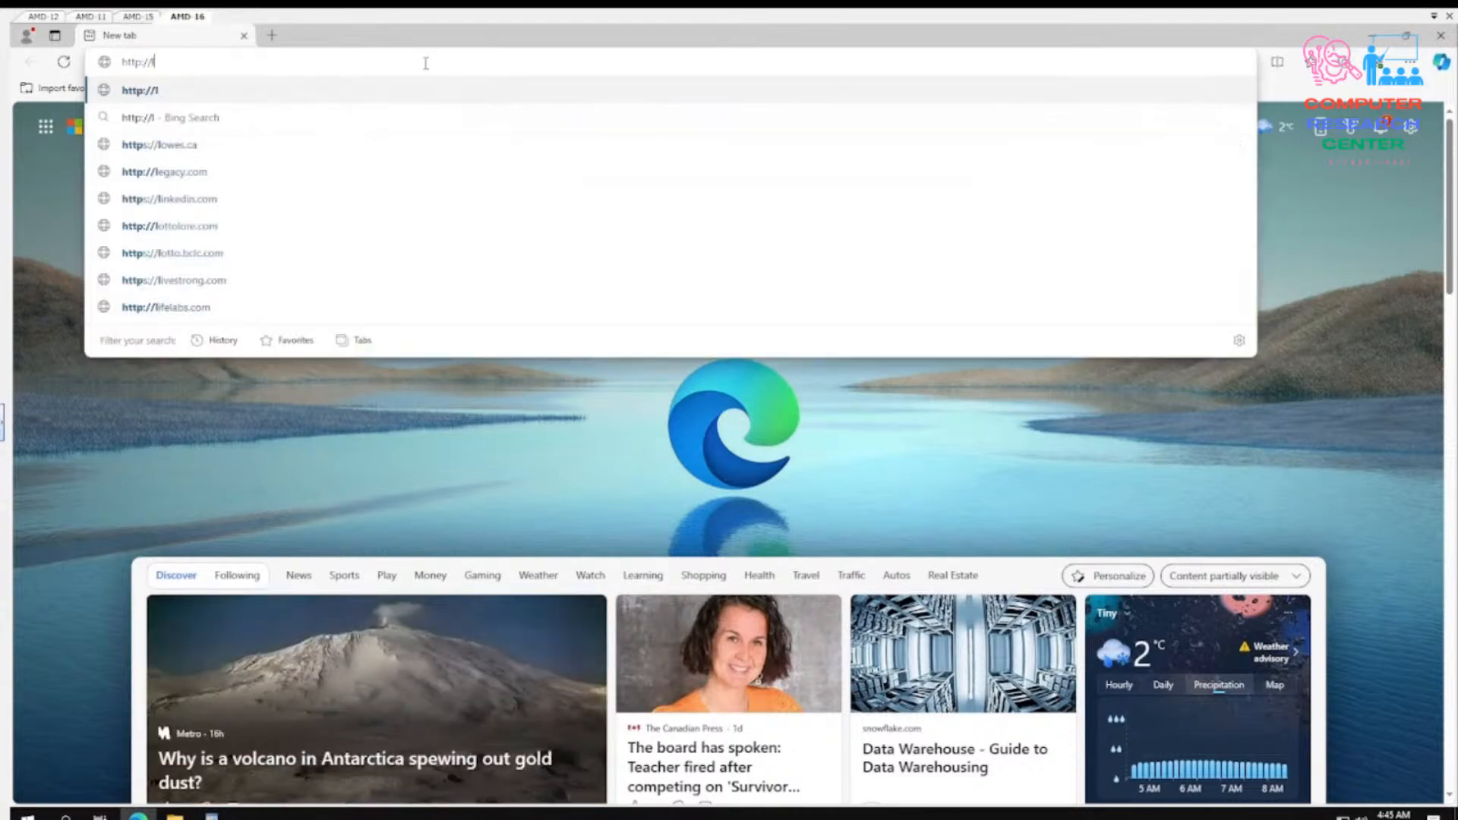
text(ocalhost)
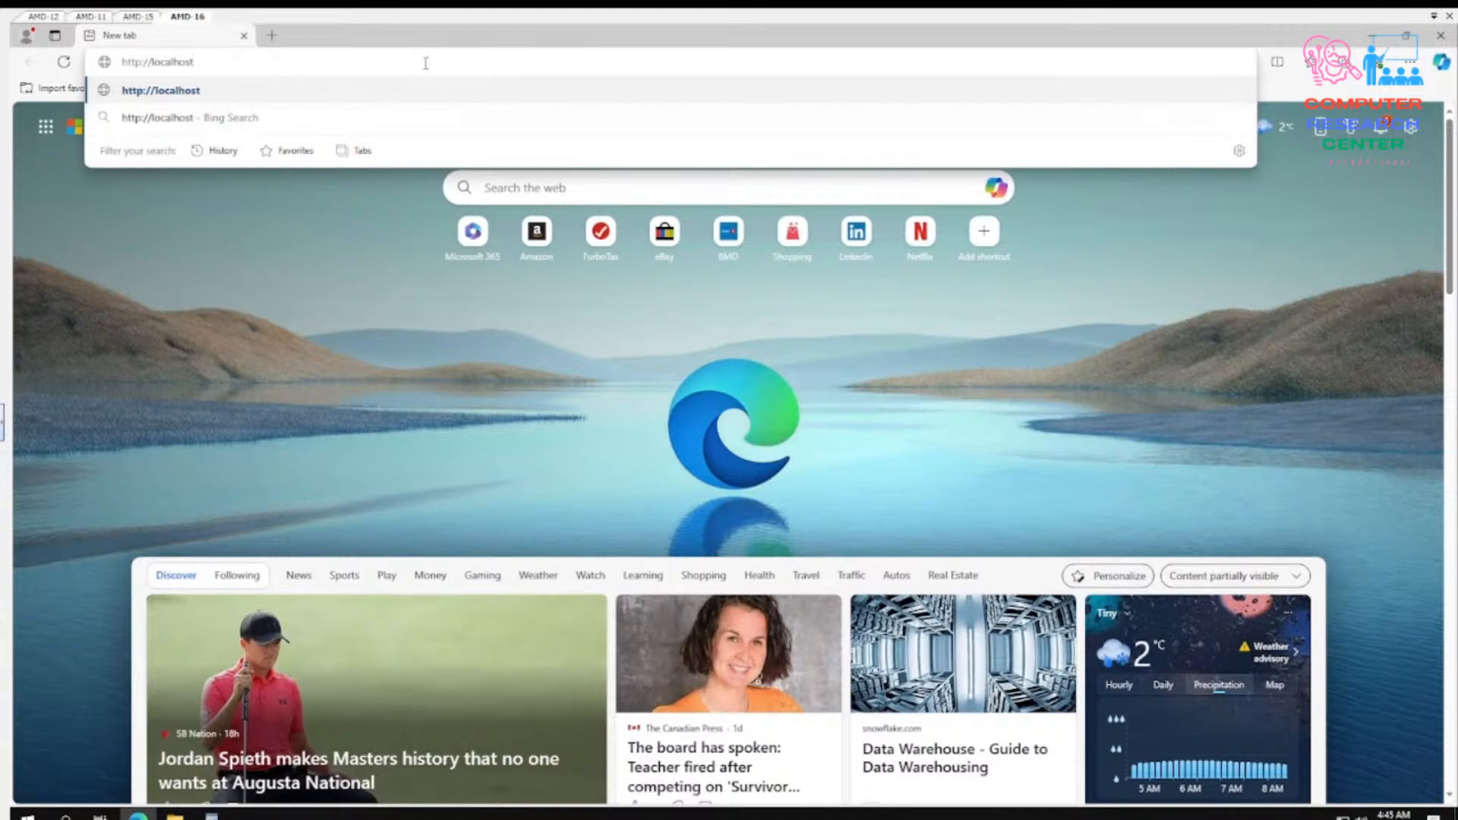
text(/)
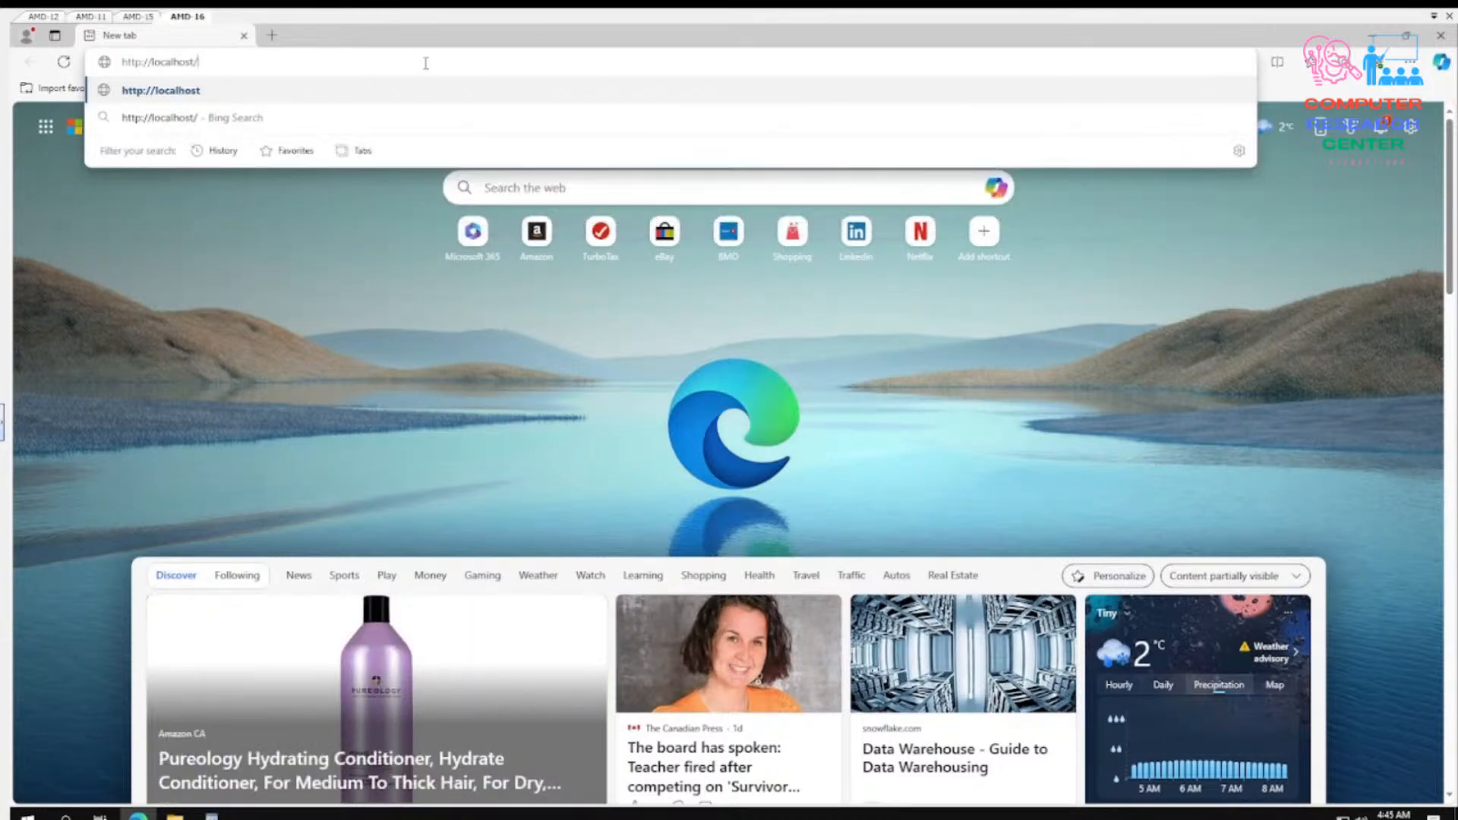
key(BackSpace)
text(:8080)
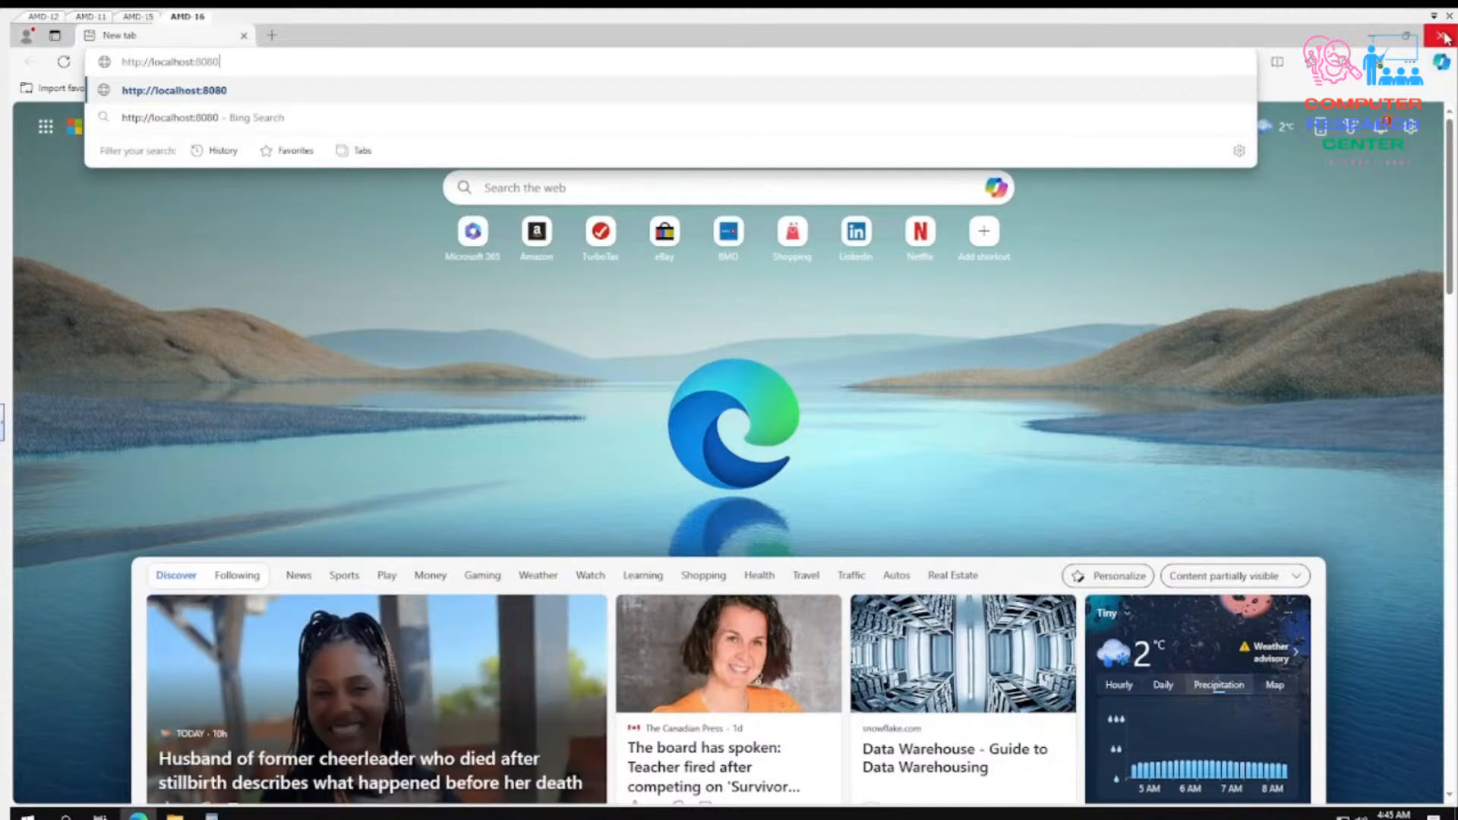
- Restore the browser to a smaller window, widen it over the WordPad guide, and load the entered localhost address
click(1407, 37)
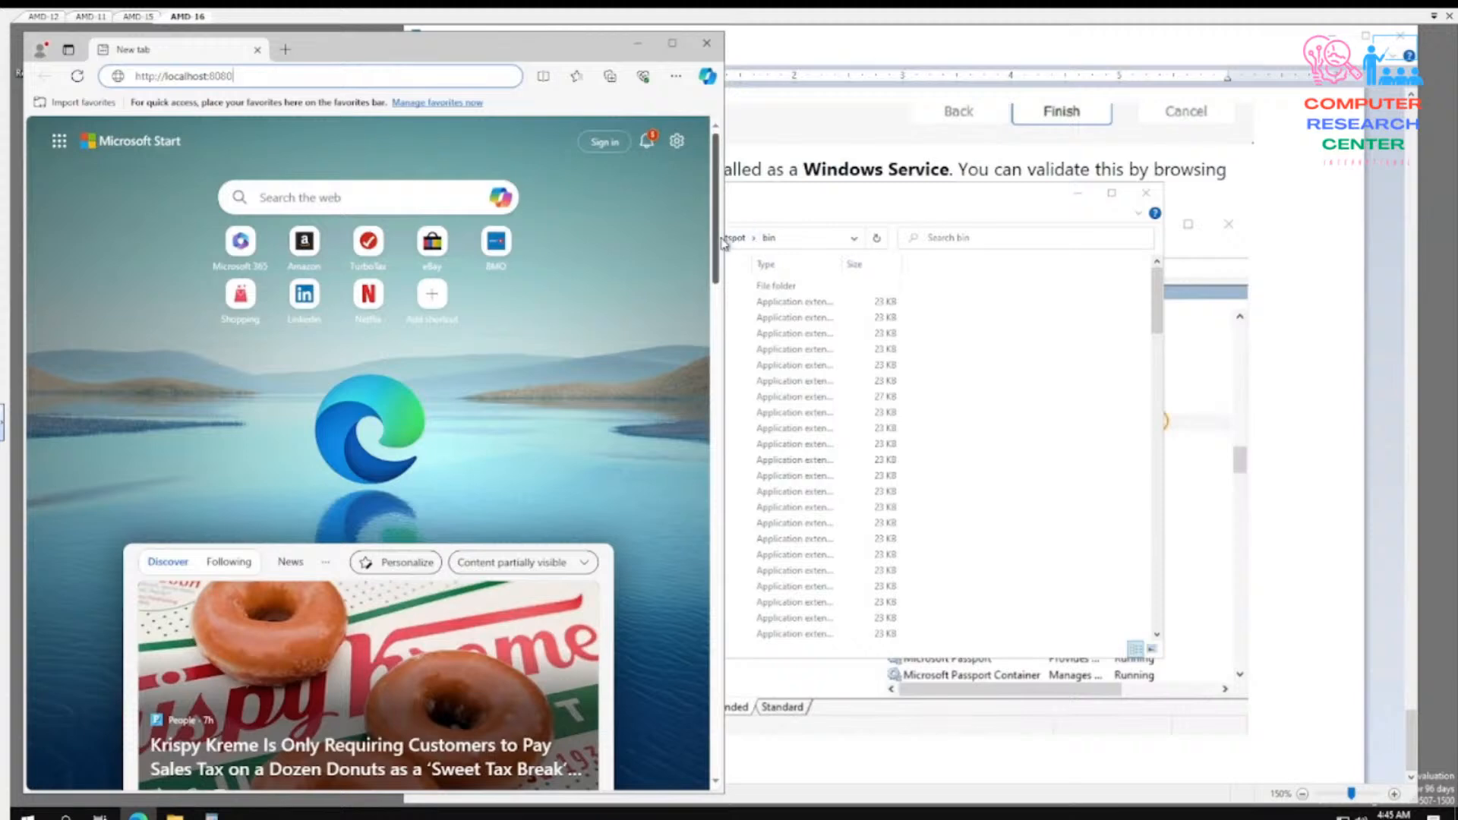
drag(724, 237, 805, 232)
click(1064, 410)
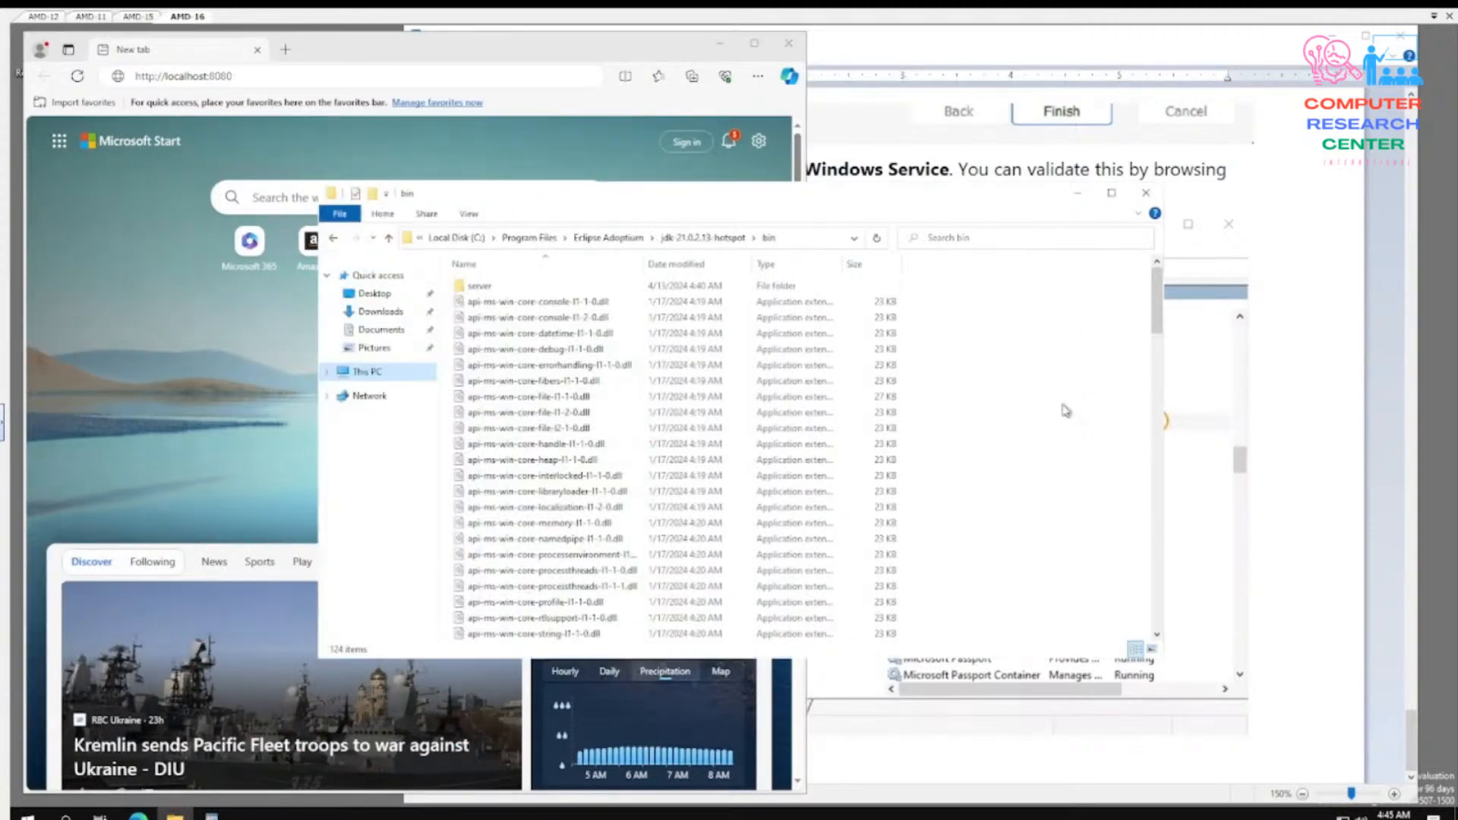
click(1330, 396)
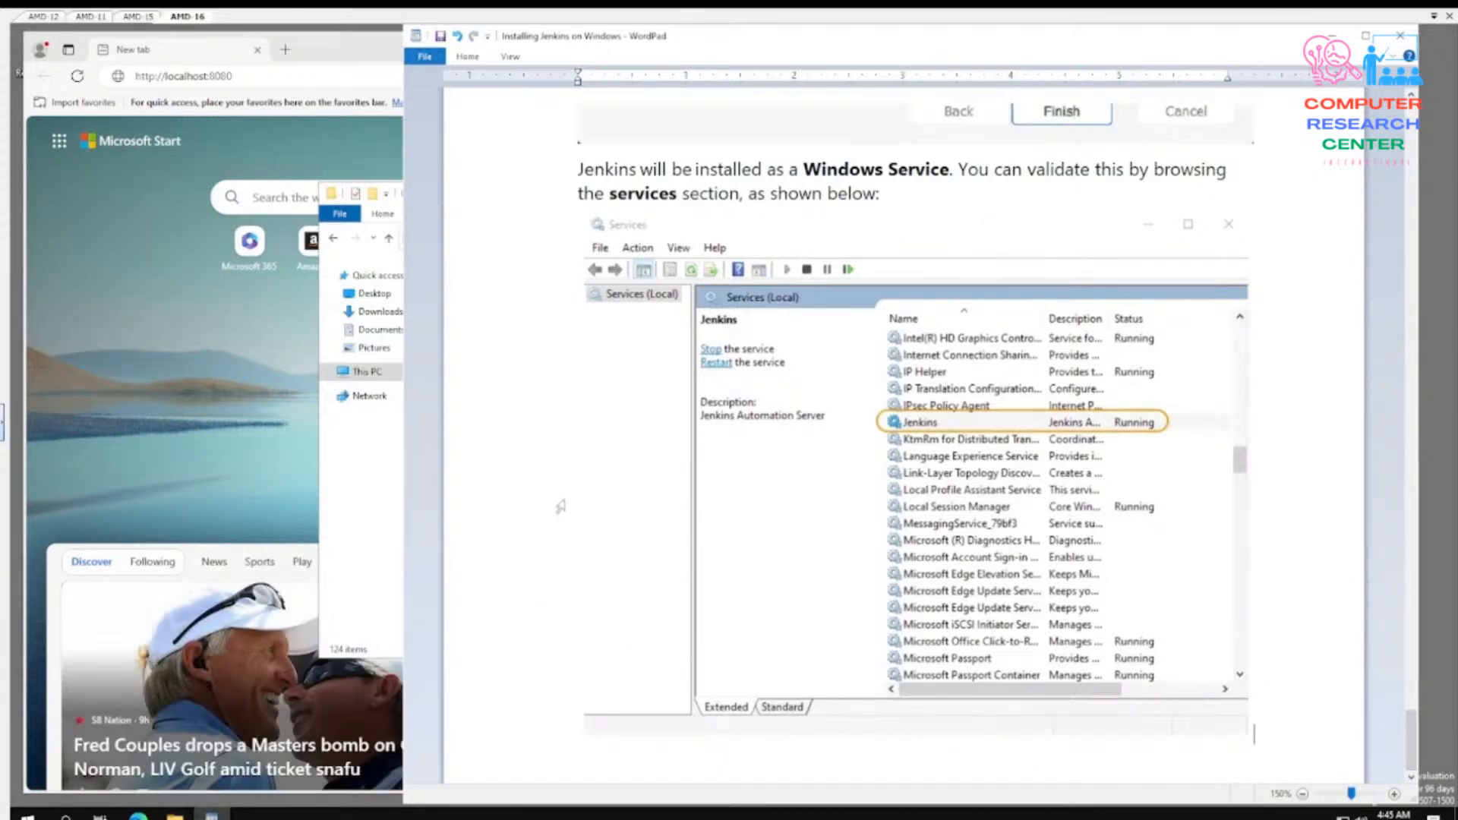
click(322, 55)
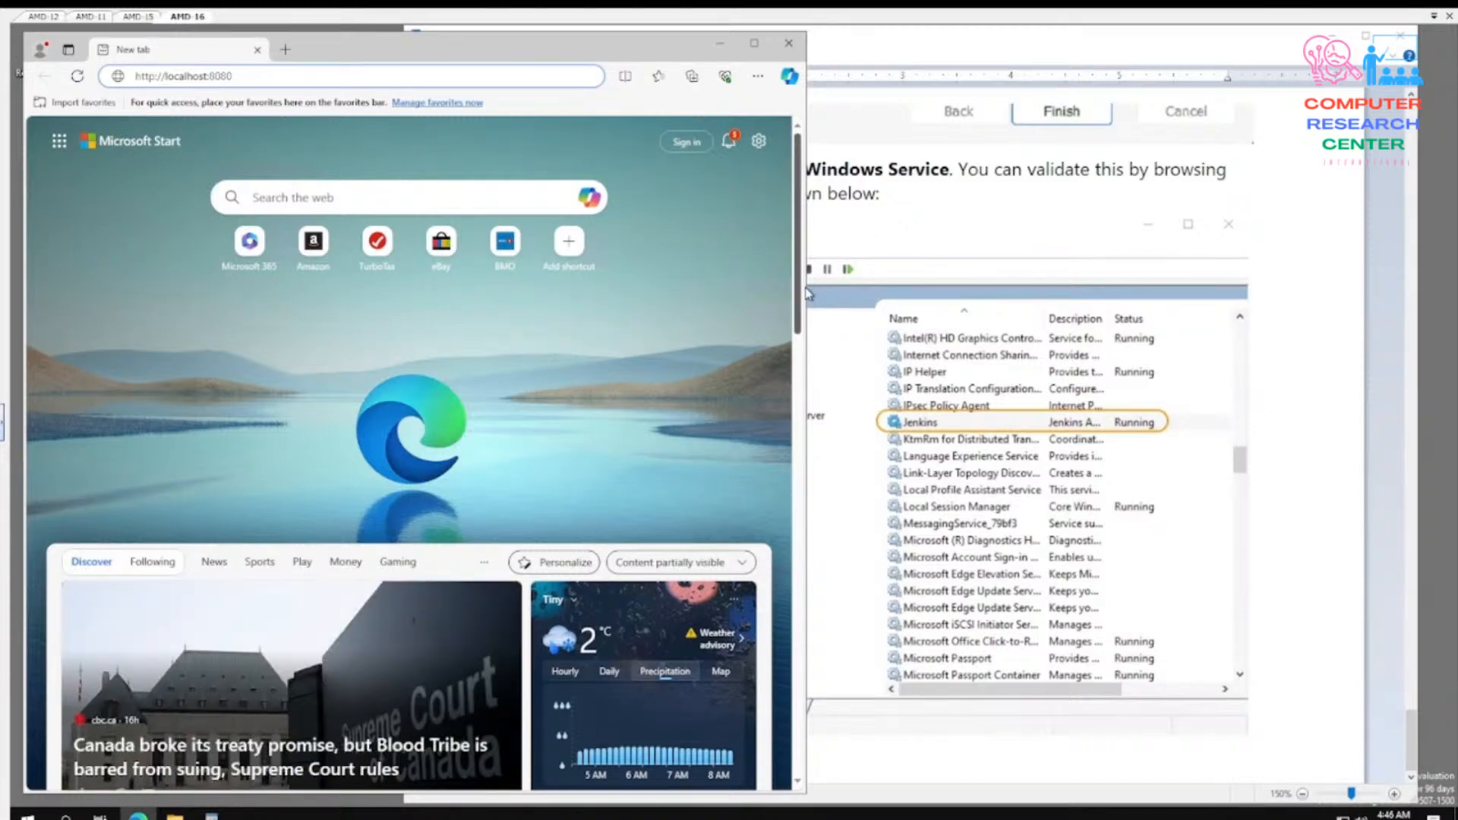
drag(809, 288, 1289, 302)
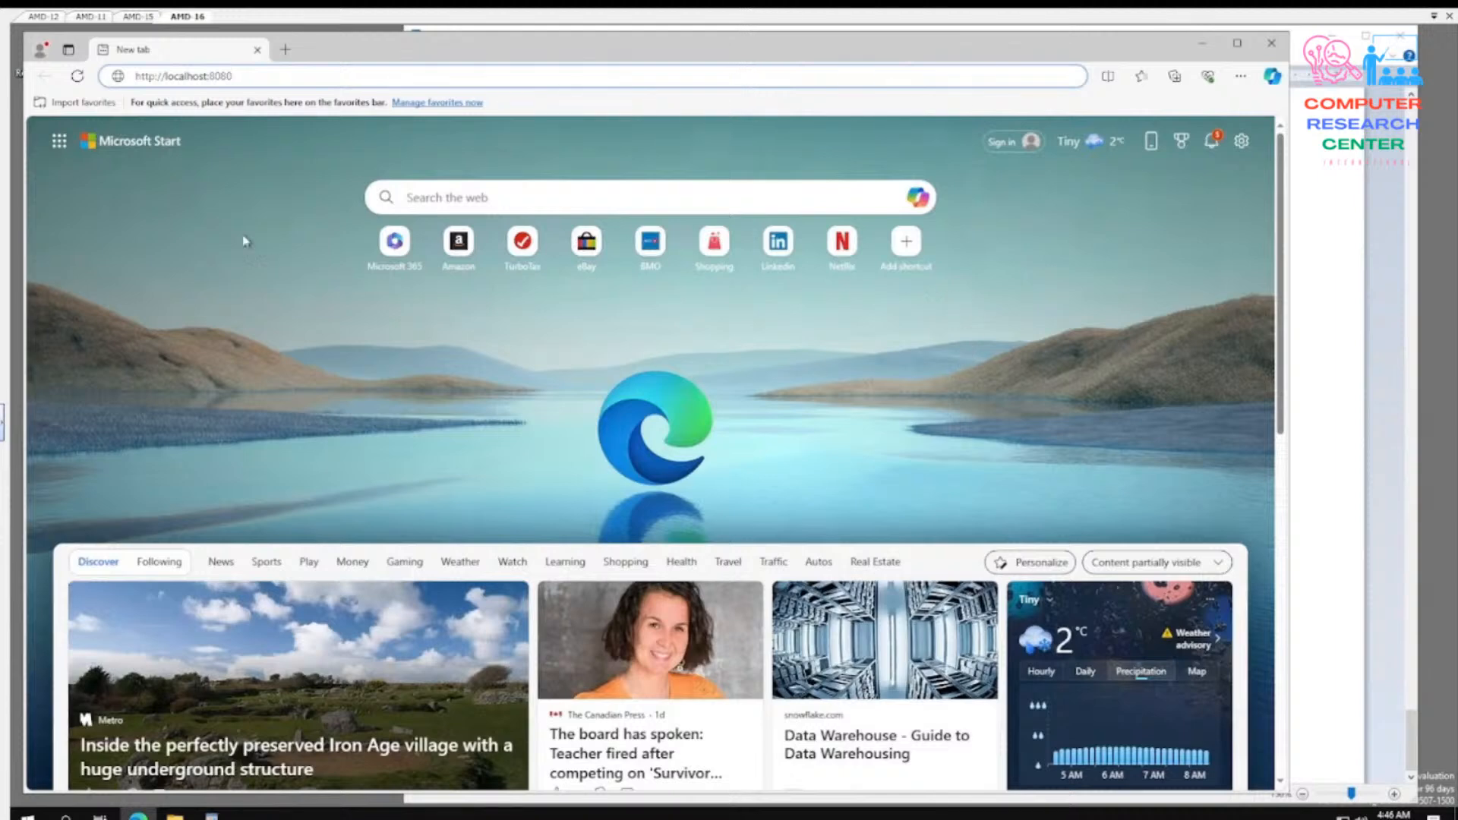
key(Return)
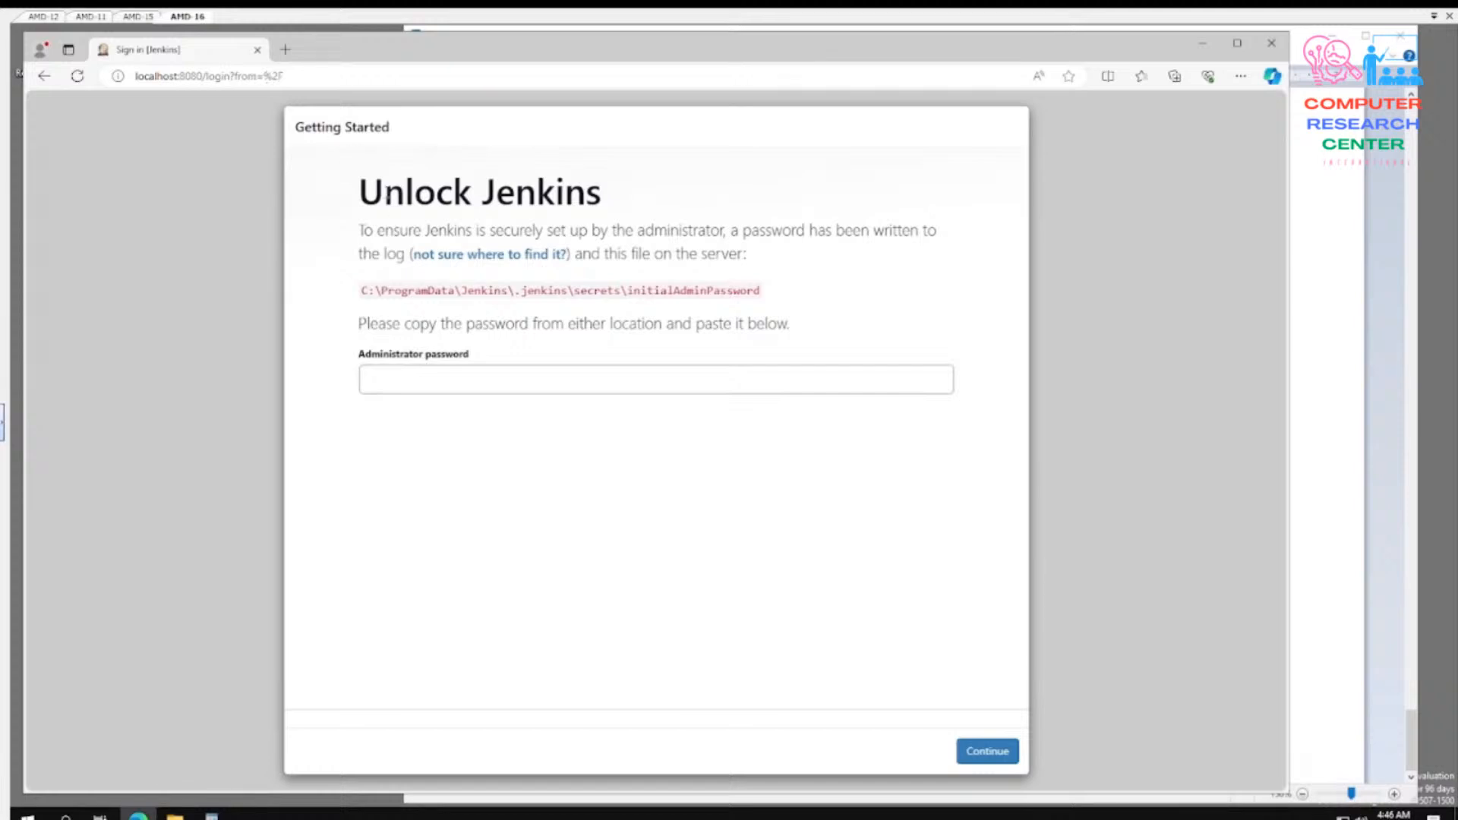
- Copy the initialAdminPassword file path shown on the Unlock Jenkins page
drag(363, 289, 763, 288)
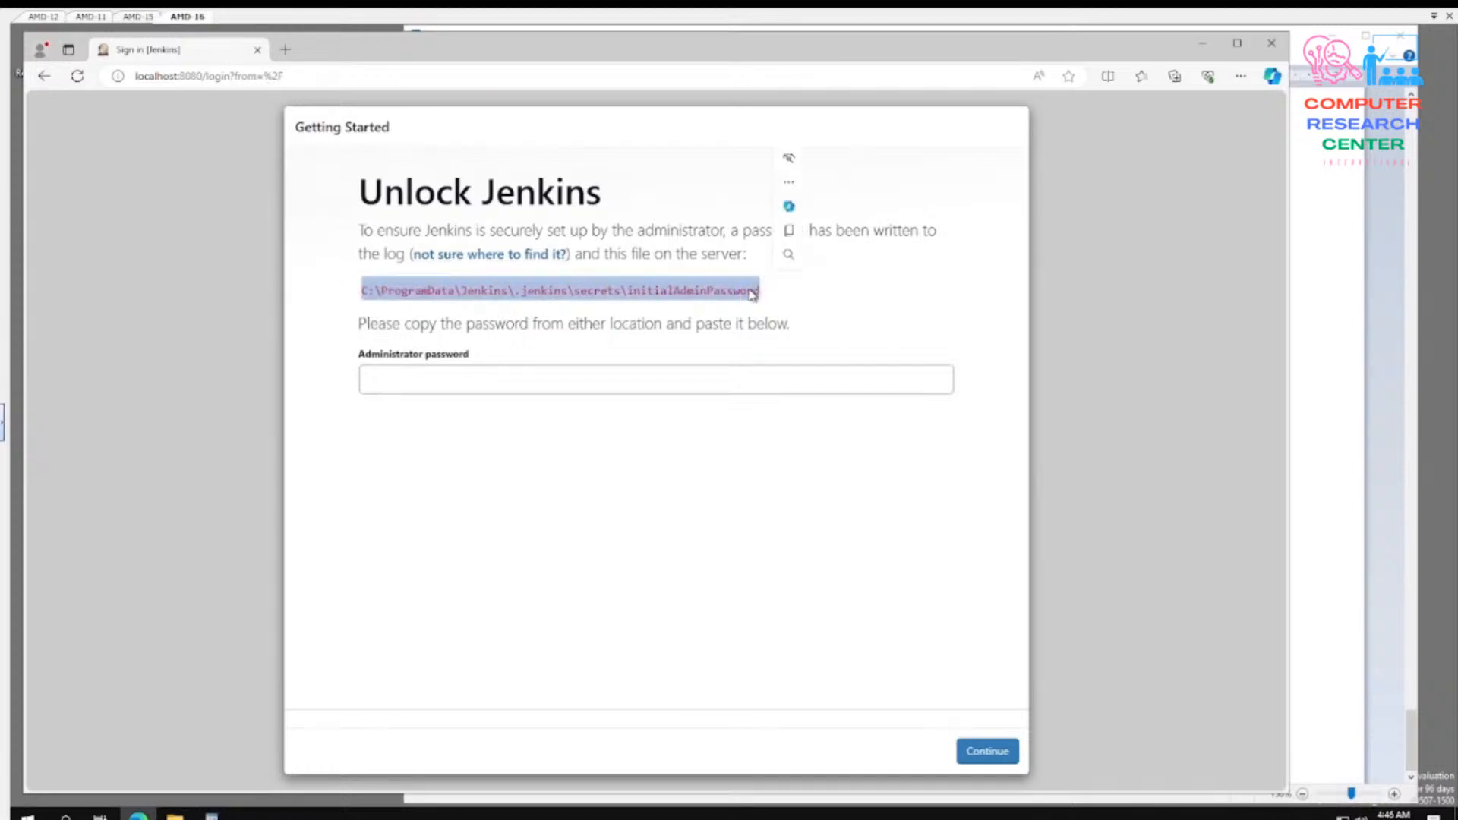
right_click(748, 290)
click(789, 304)
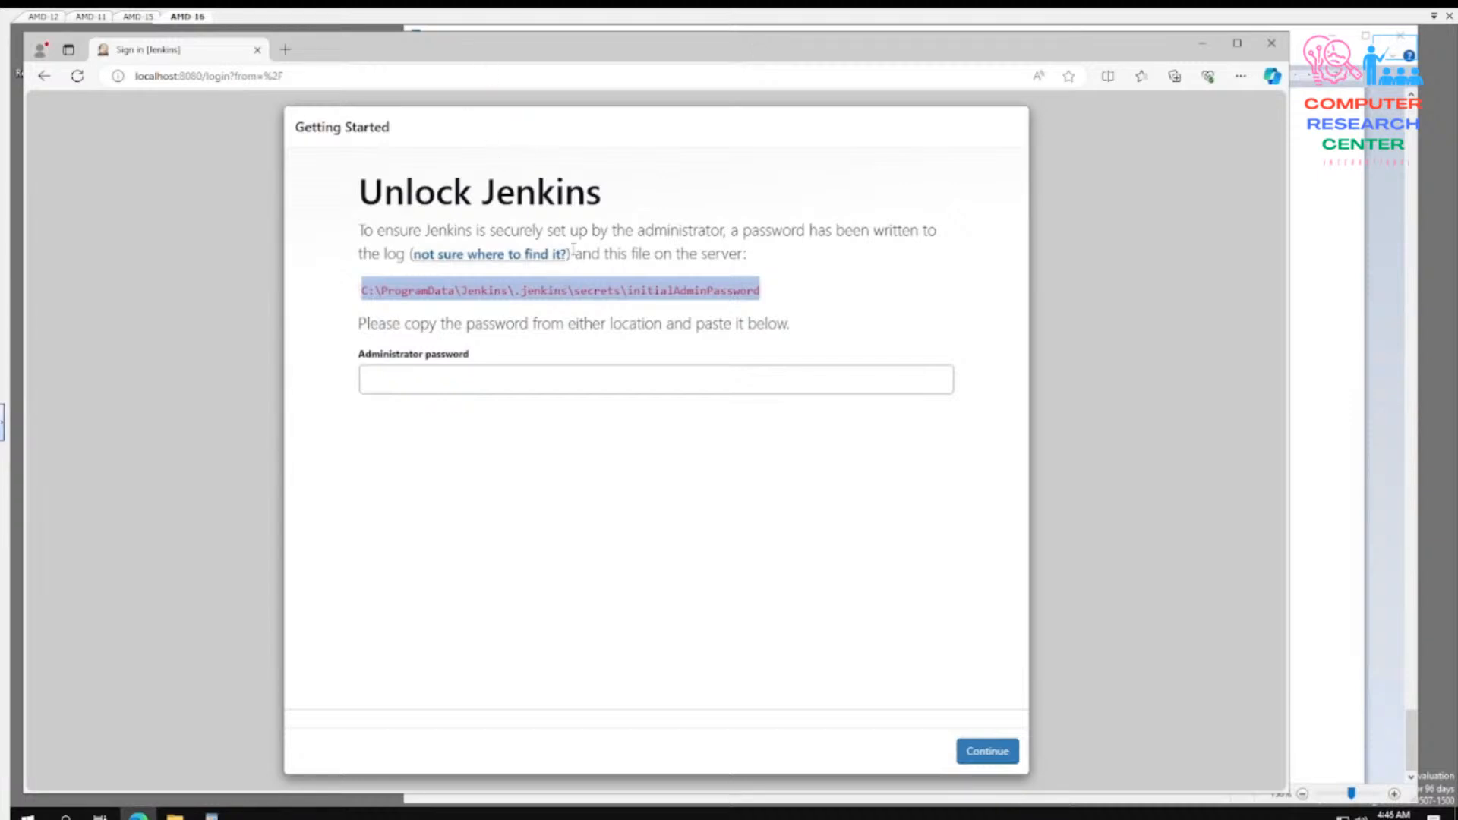
right_click(587, 283)
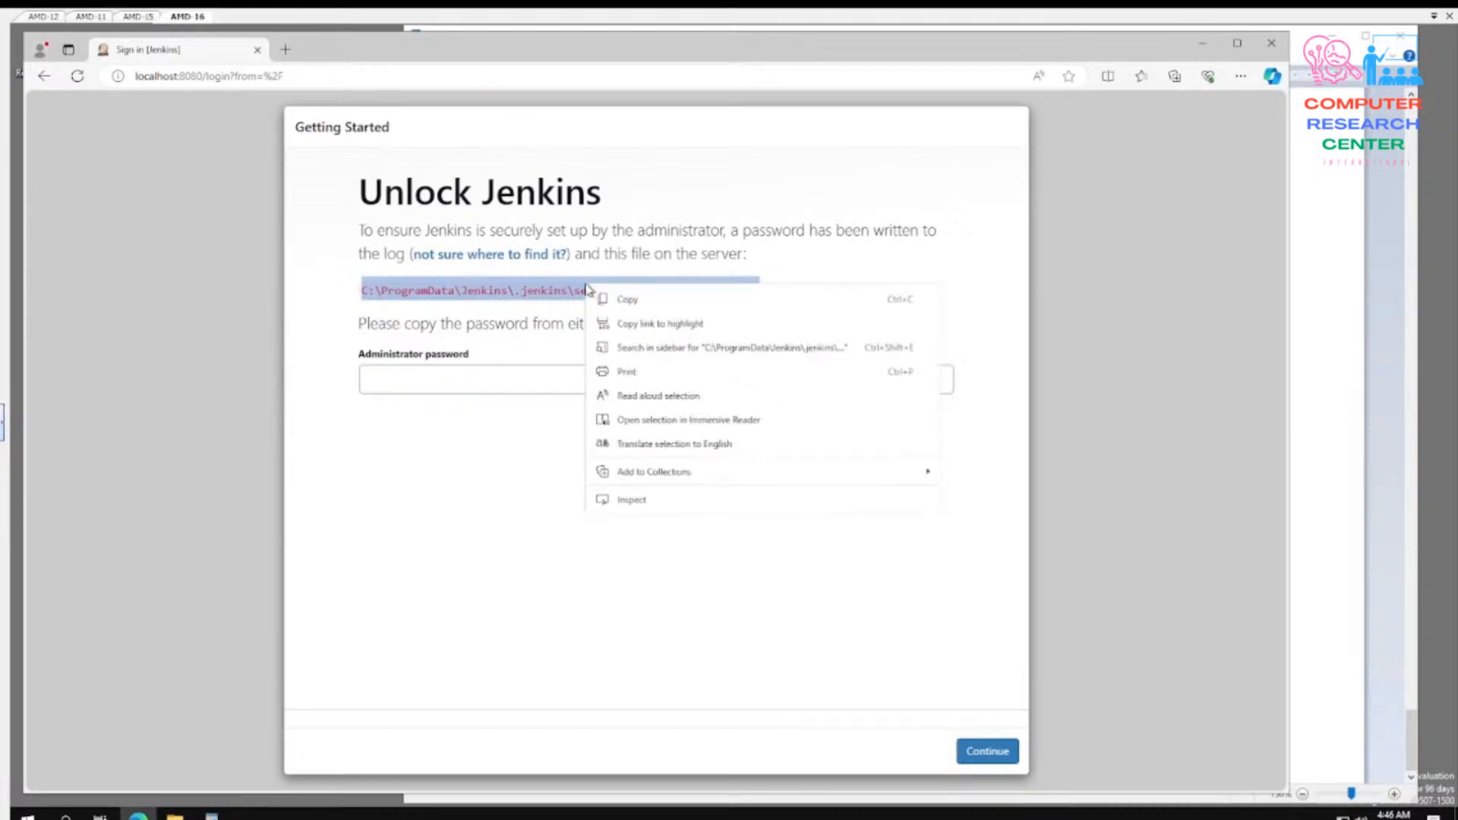
click(612, 298)
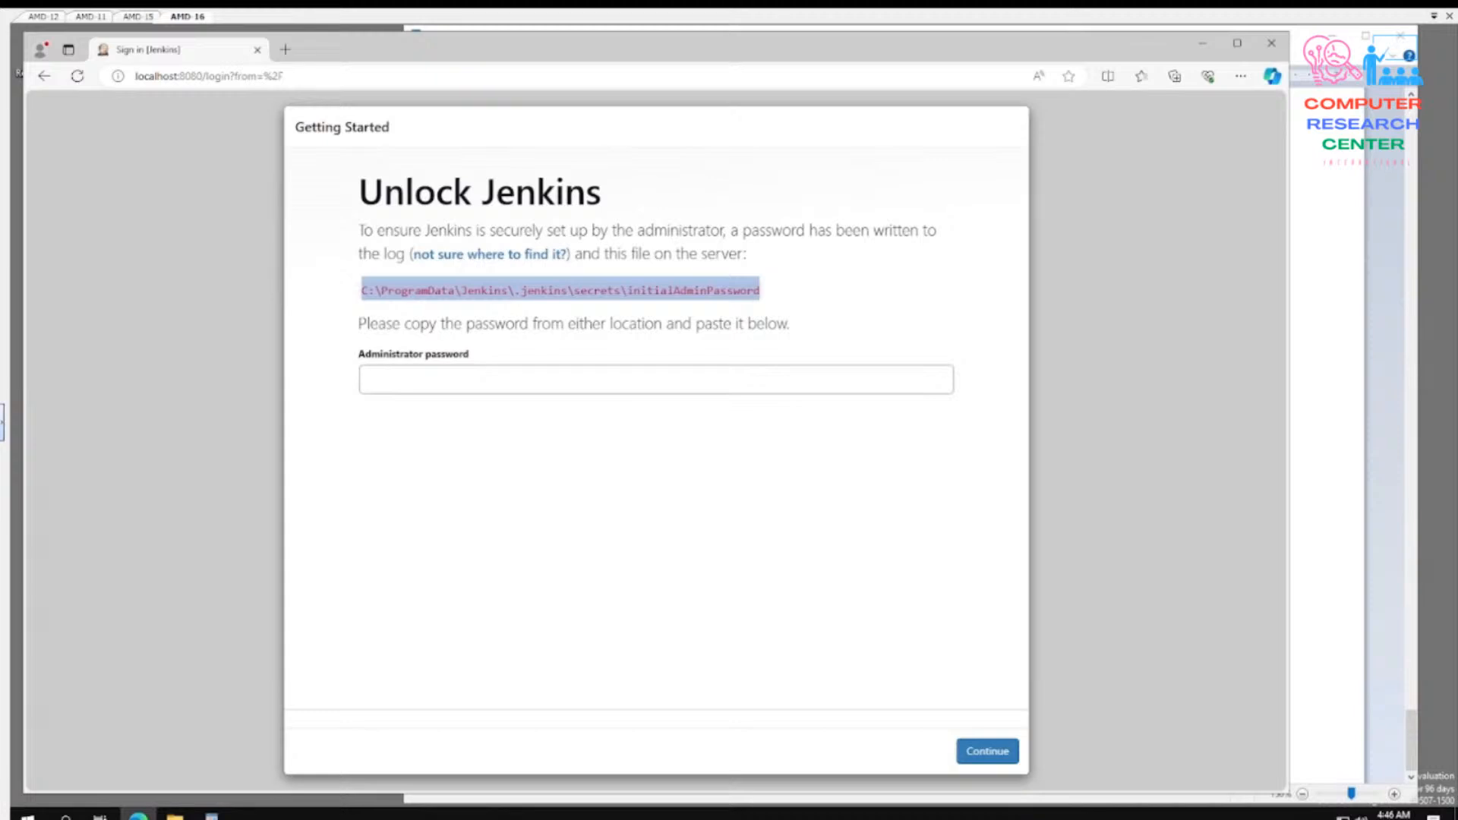
click(66, 815)
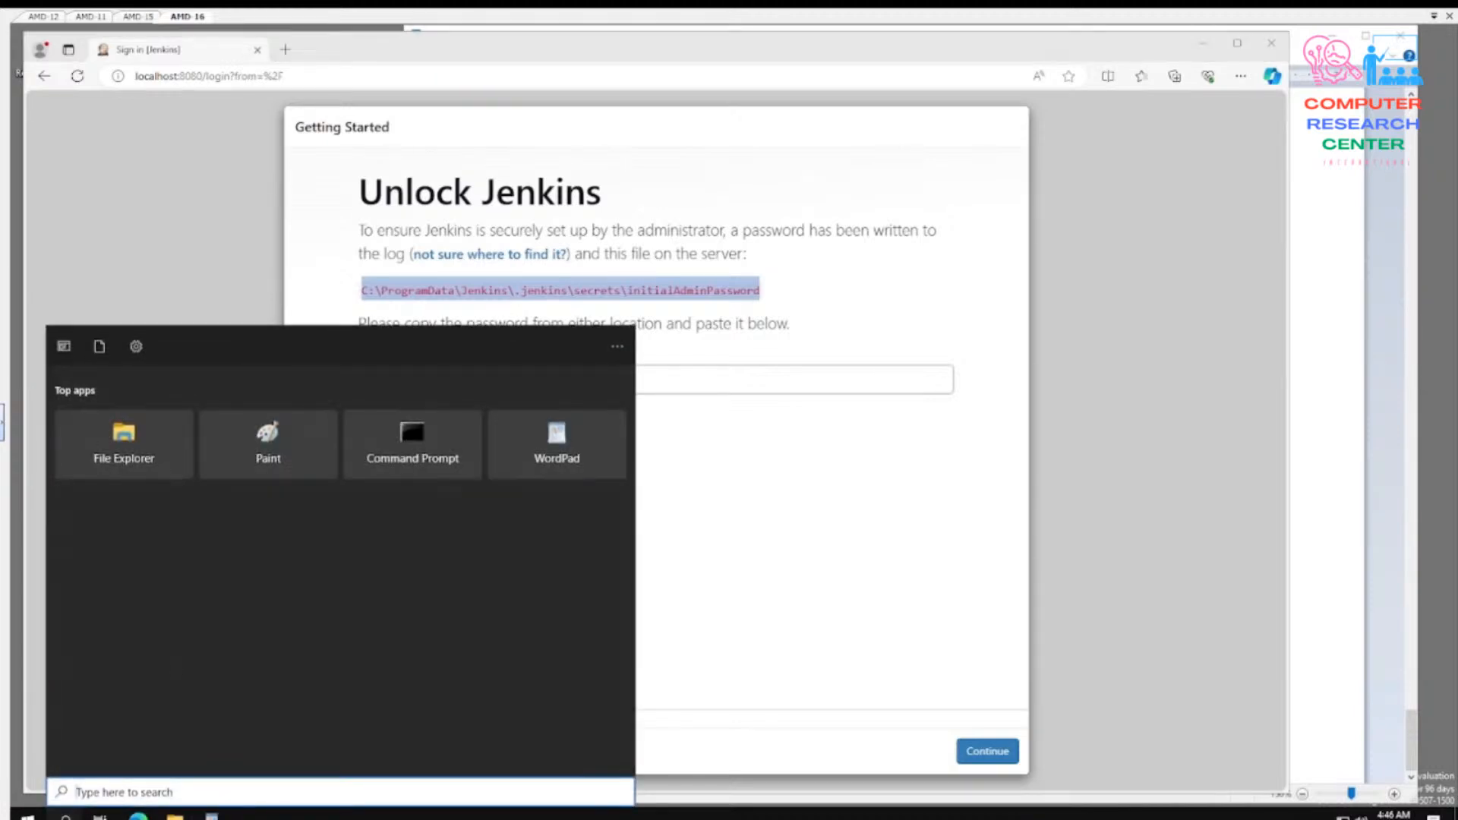
click(133, 460)
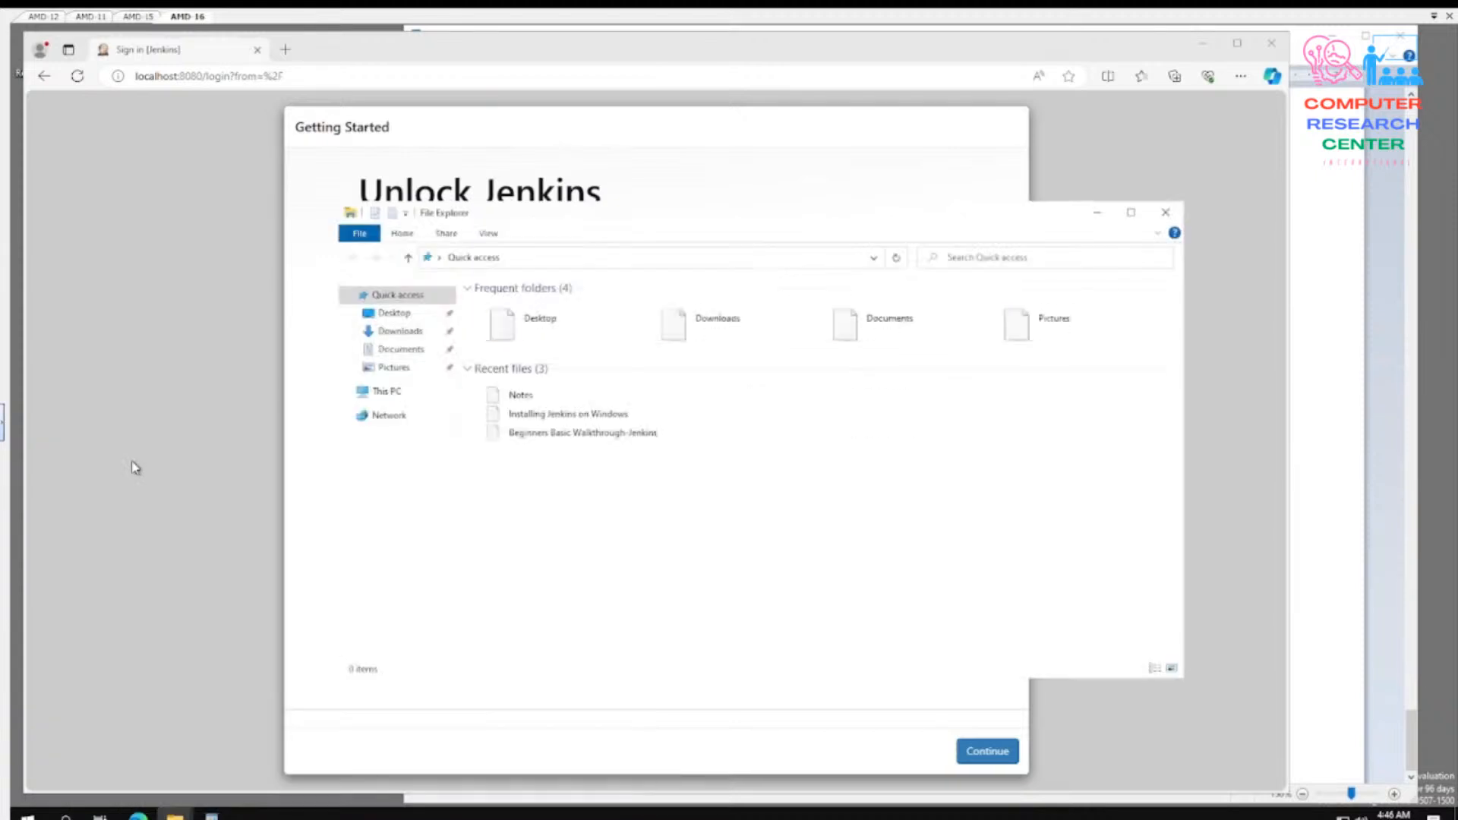
click(1166, 212)
click(387, 381)
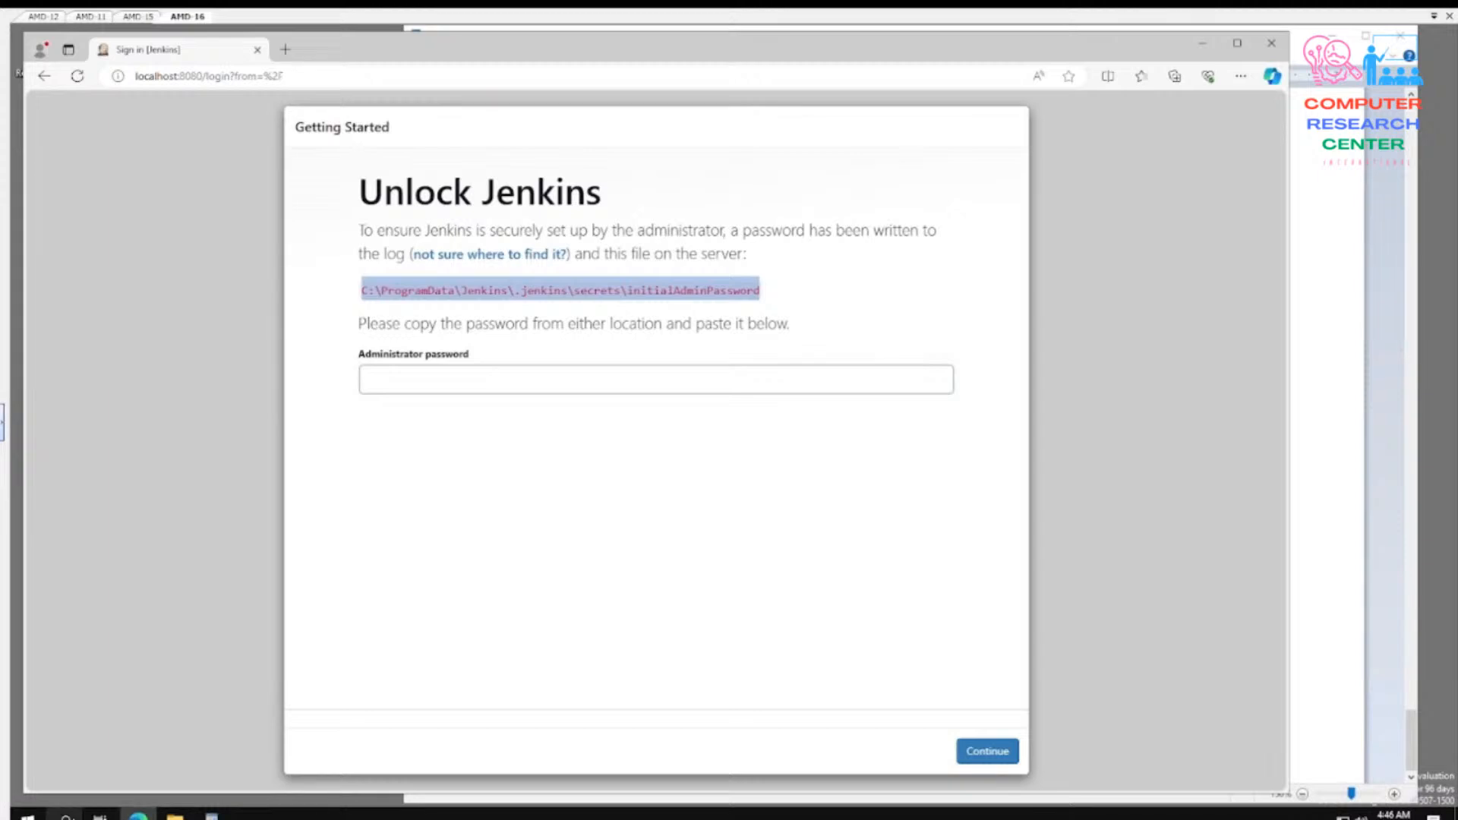
- In Command Prompt, run type C:\ProgramData\Jenkins\.jenkins\secrets\initialAdminPassword and select the printed administrator password
click(66, 816)
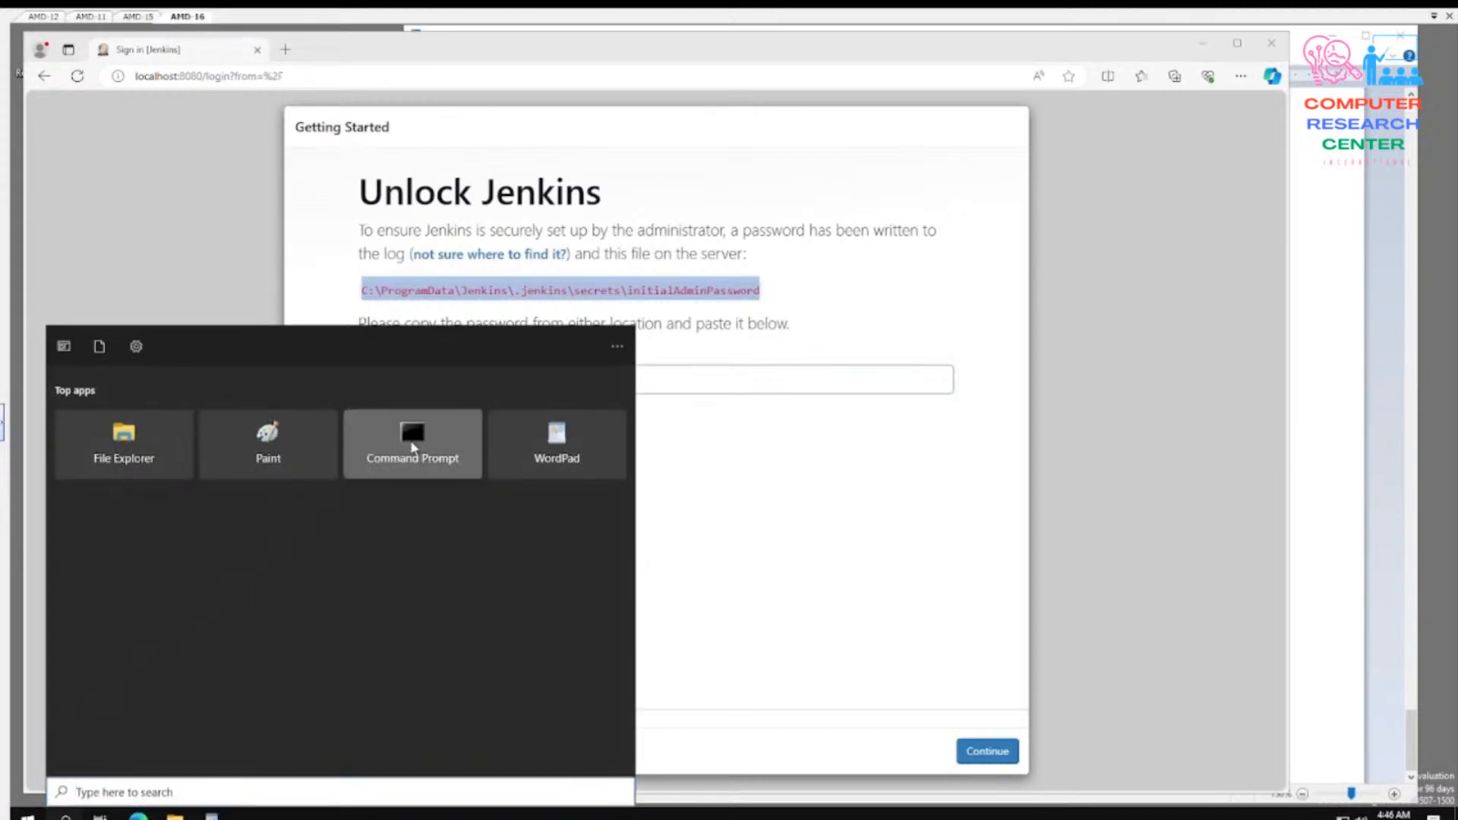
click(414, 425)
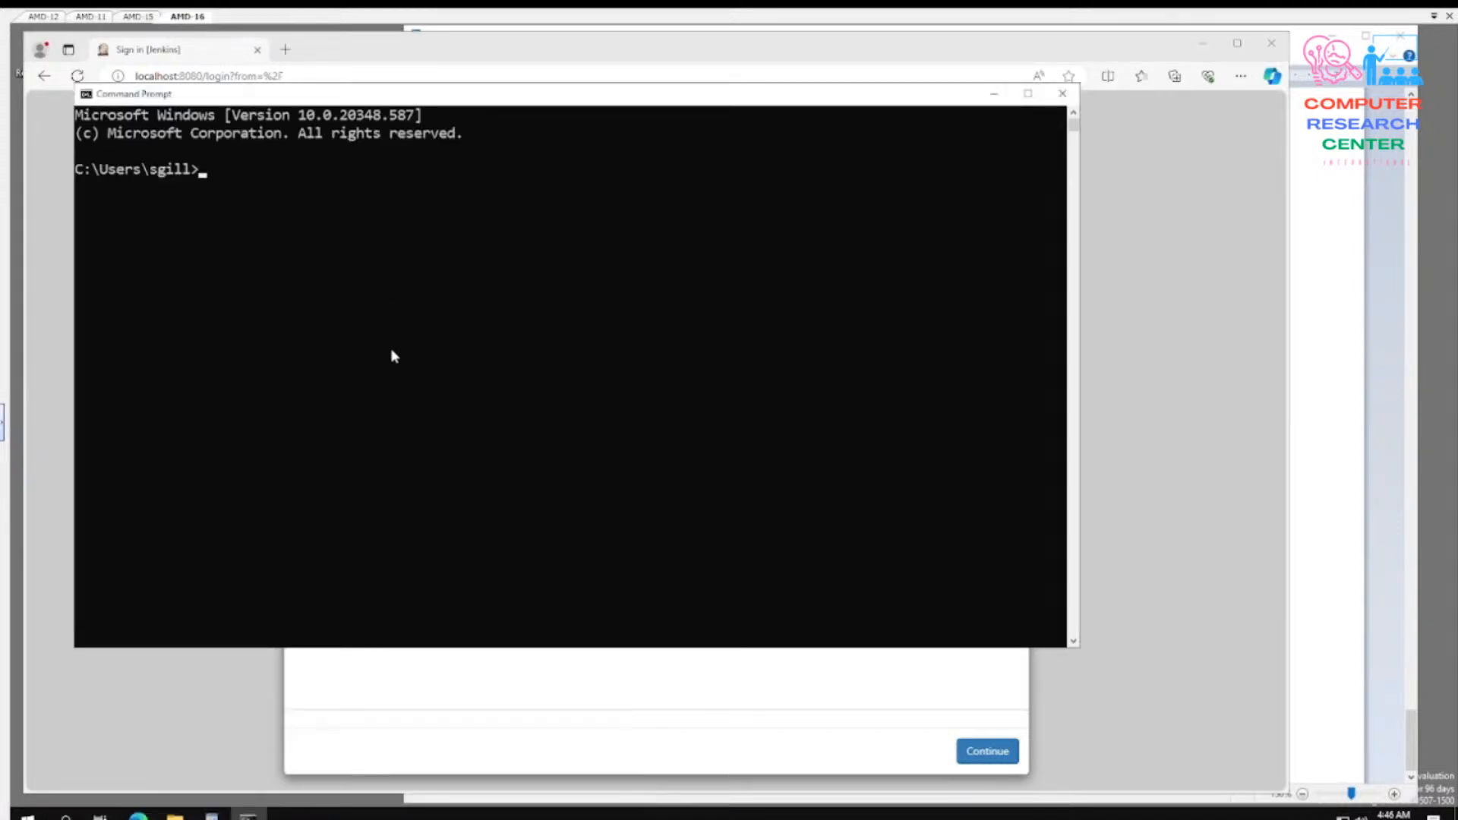
text(t)
text(pe)
key(BackSpace)
key(BackSpace)
text(ype)
key(ctrl+v)
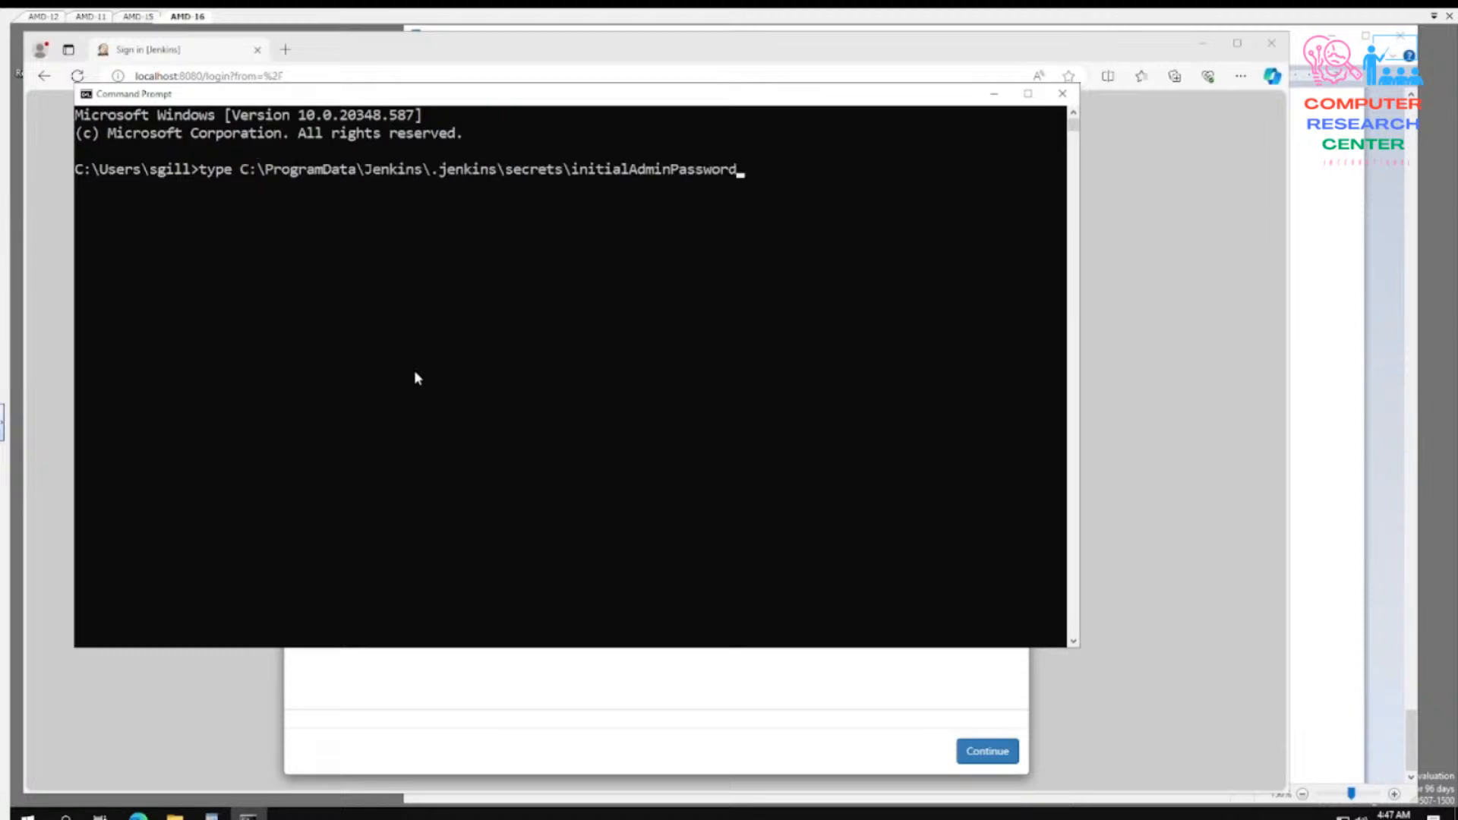
key(Return)
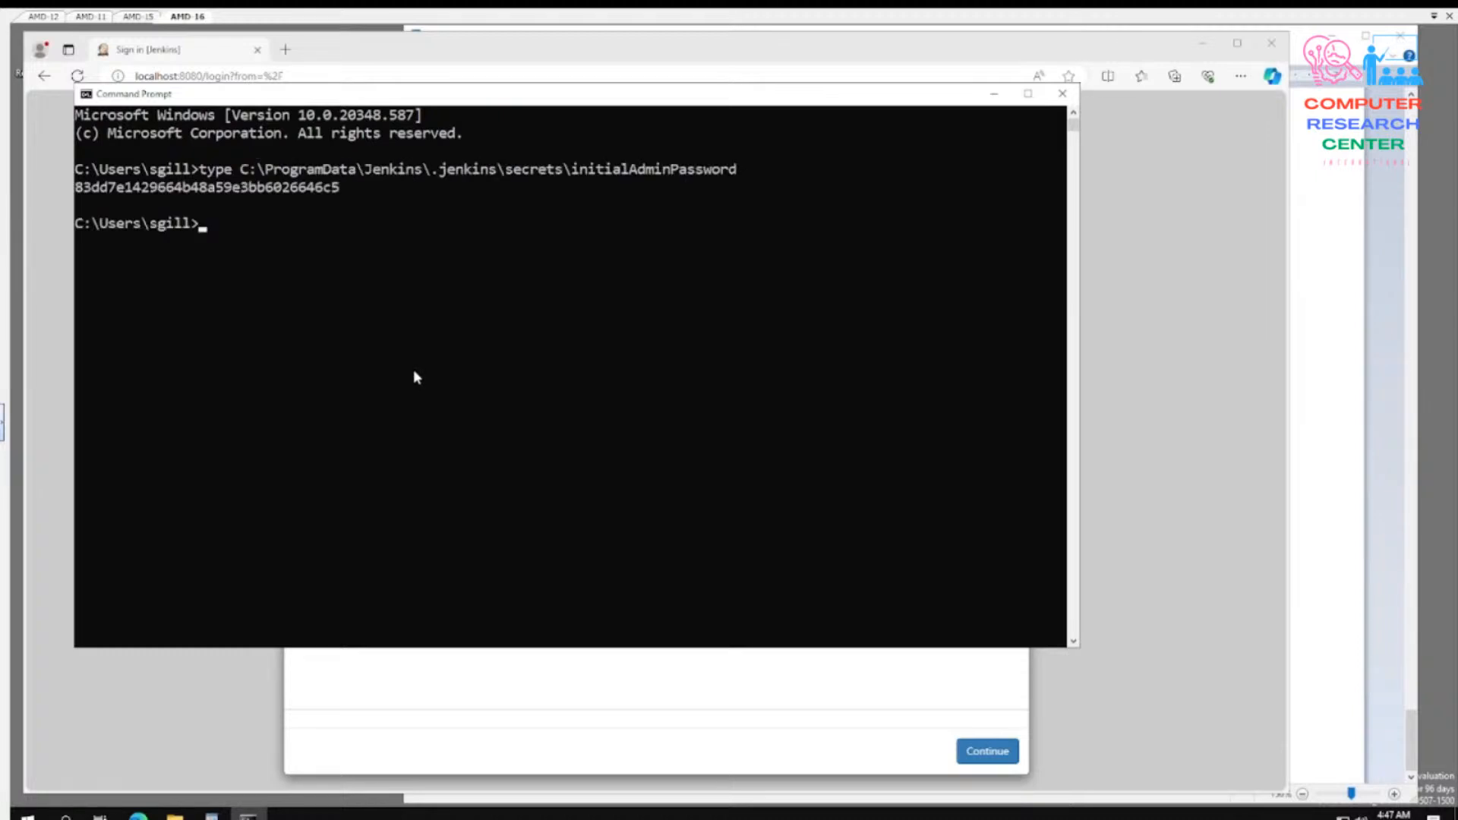
drag(76, 186, 348, 193)
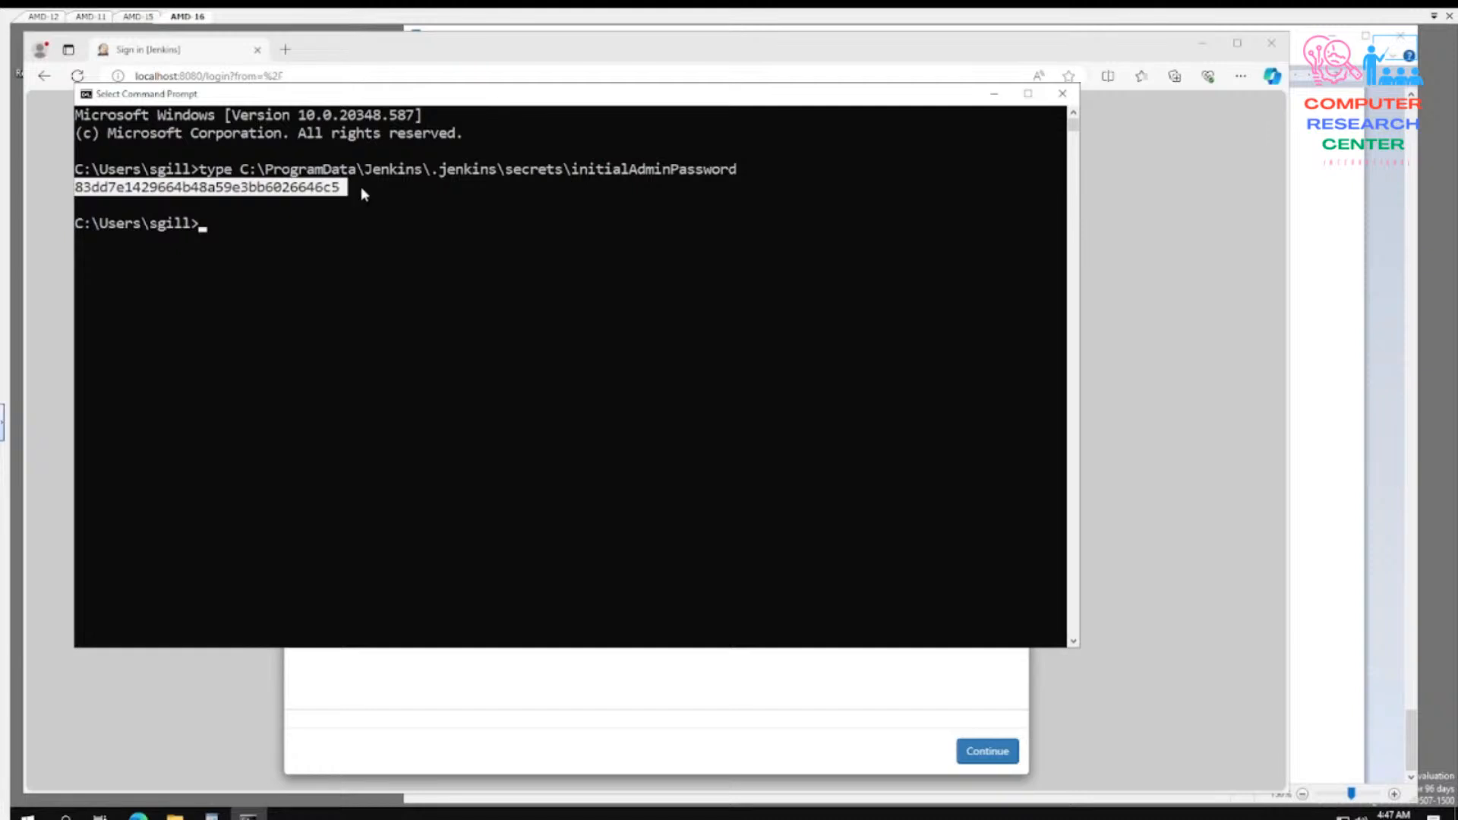
- Try to open C:\ProgramData\Jenkins\.jenkins\secrets\initialAdminPassword directly from File Explorer, and dismiss the choice of app
click(176, 814)
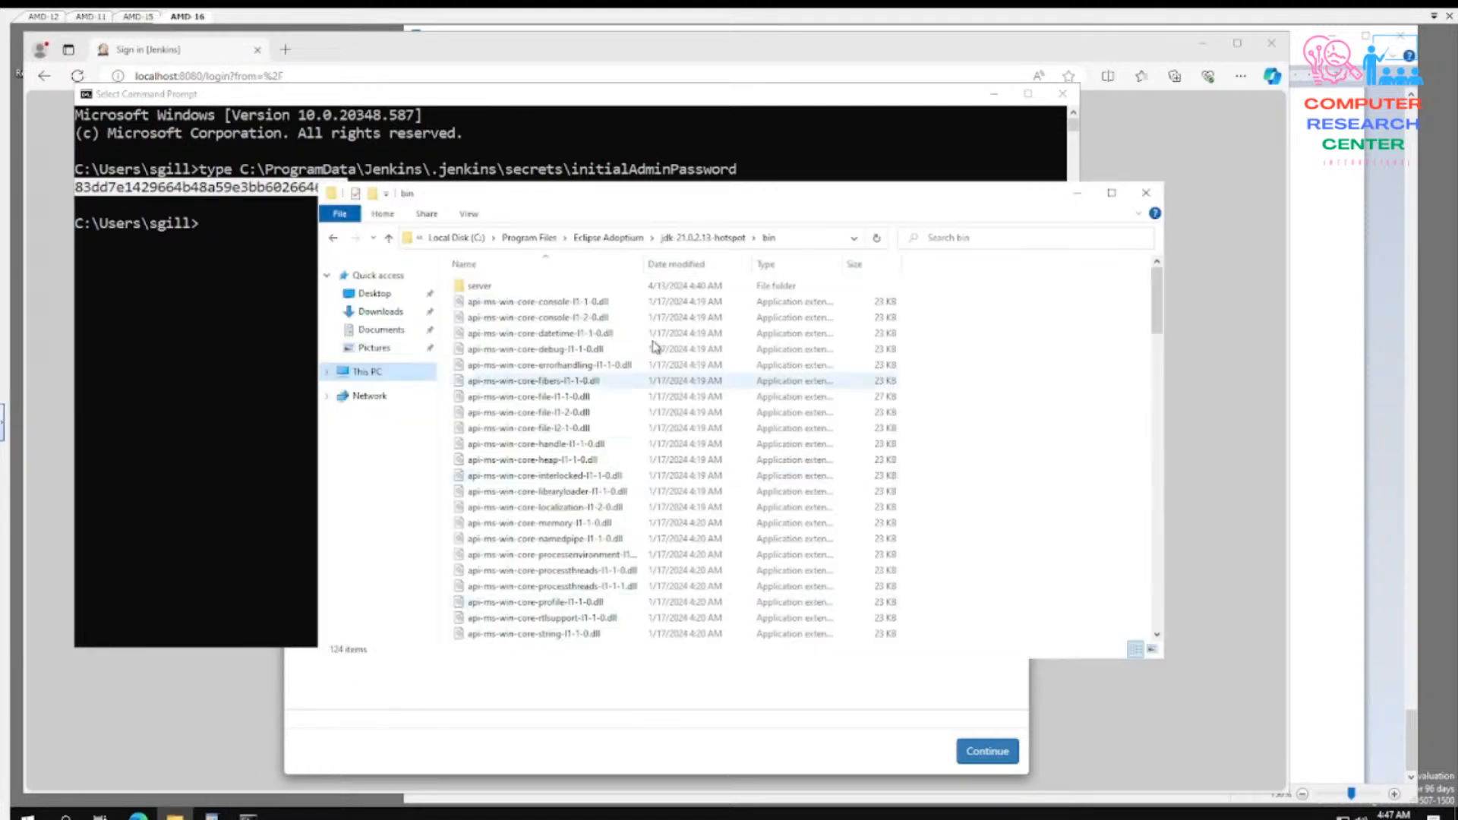
click(822, 239)
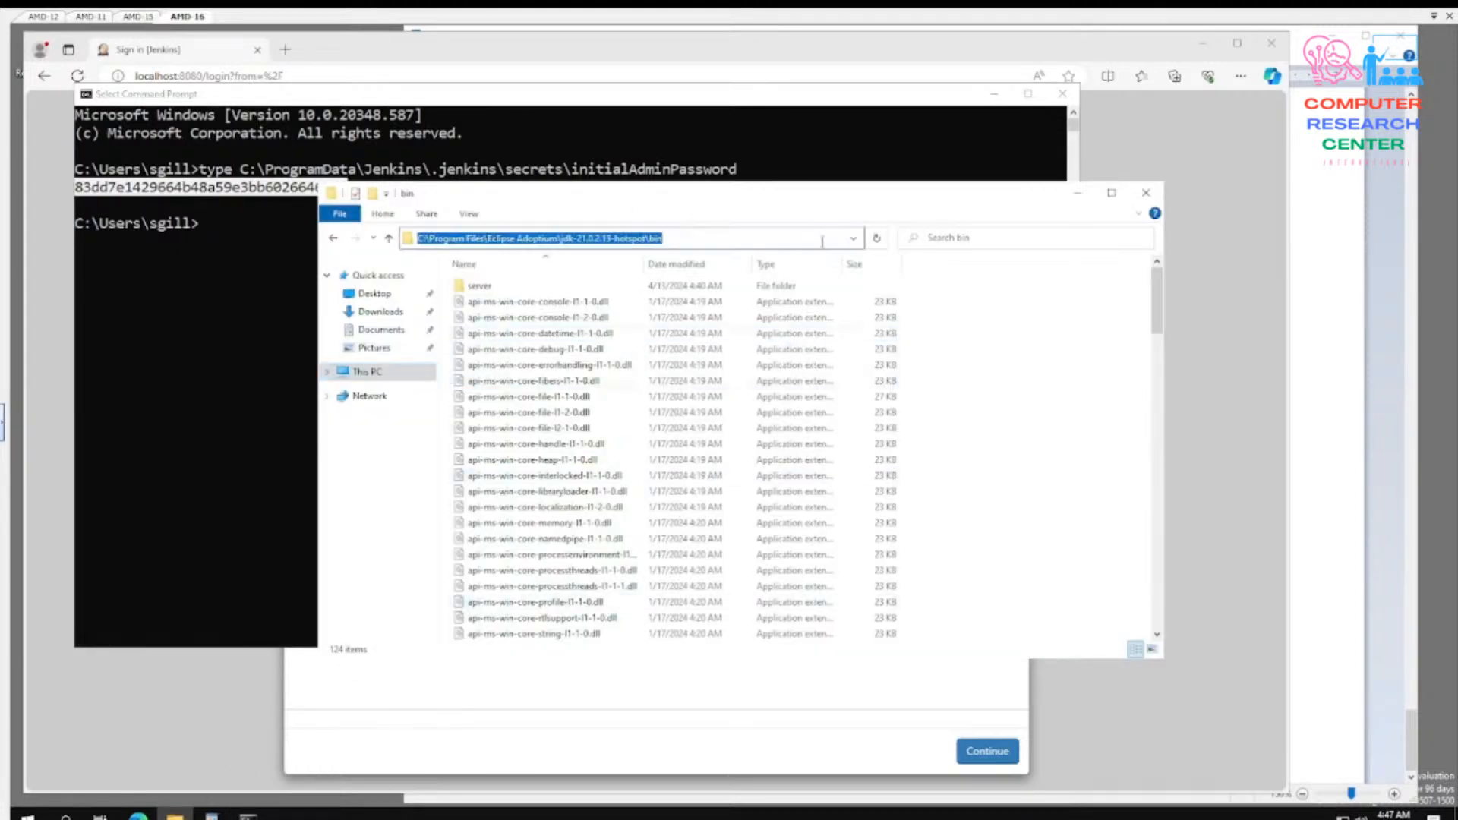
key(ctrl+v)
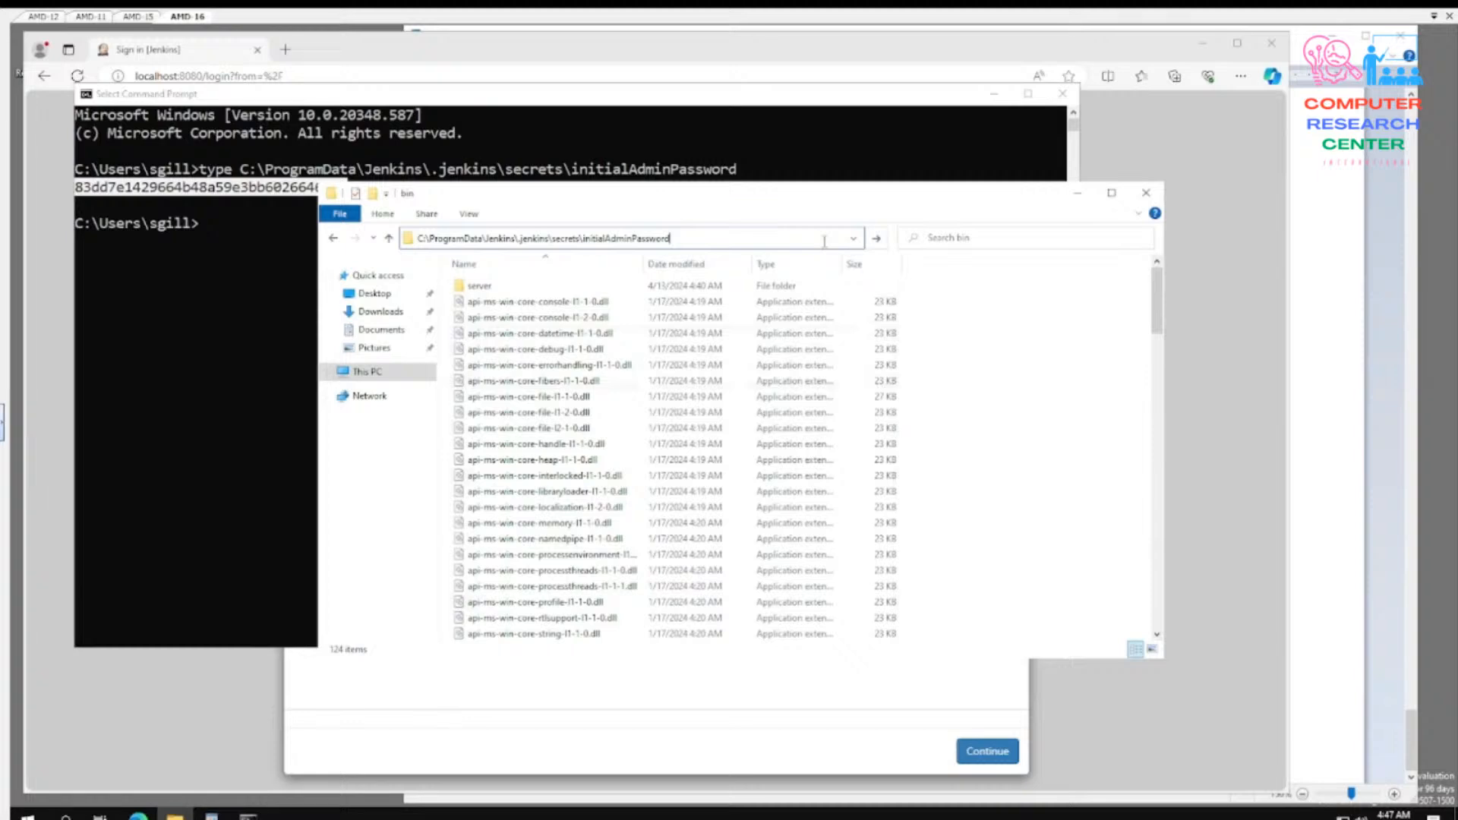
key(Return)
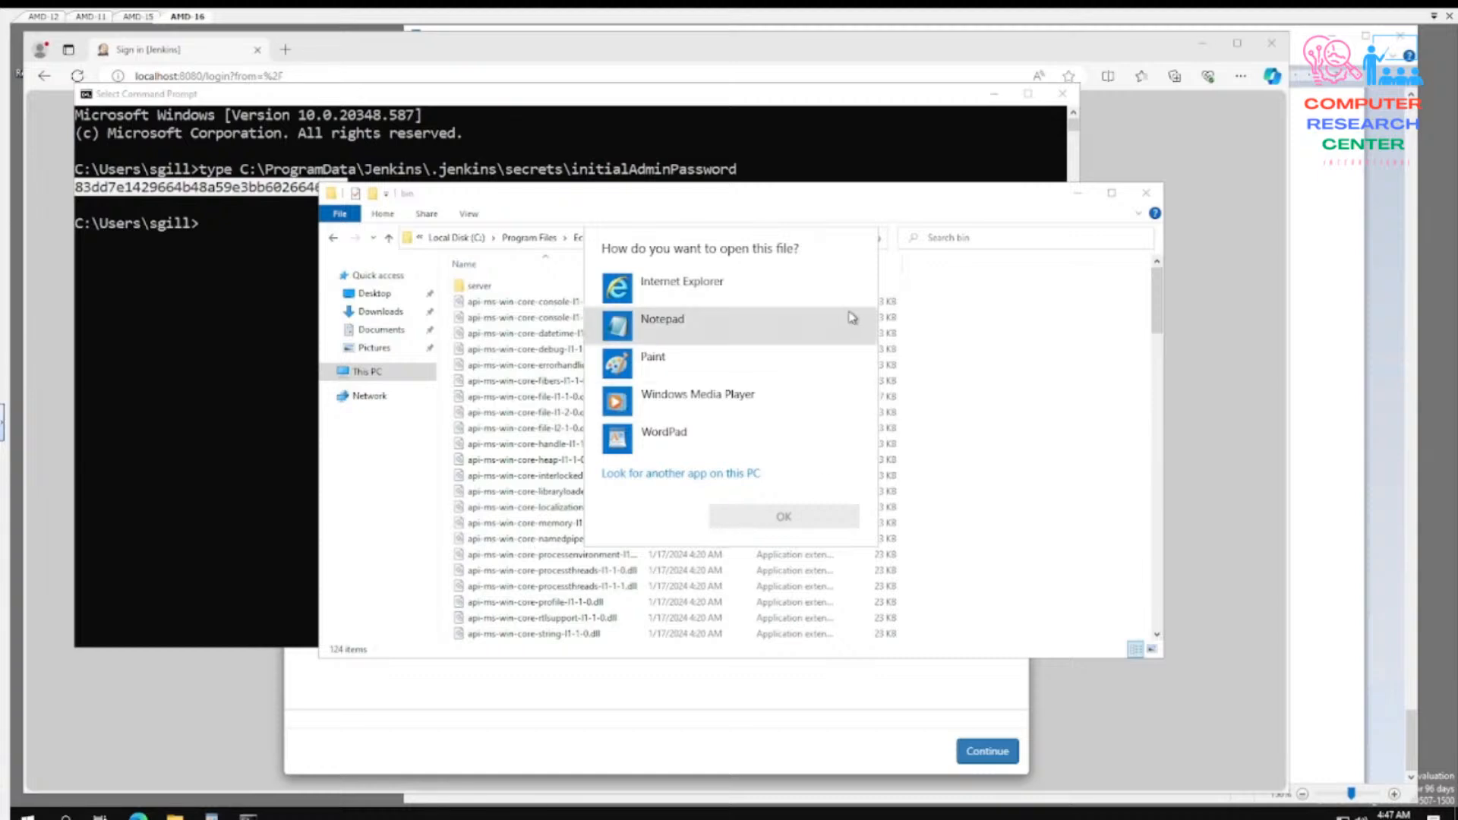
click(939, 534)
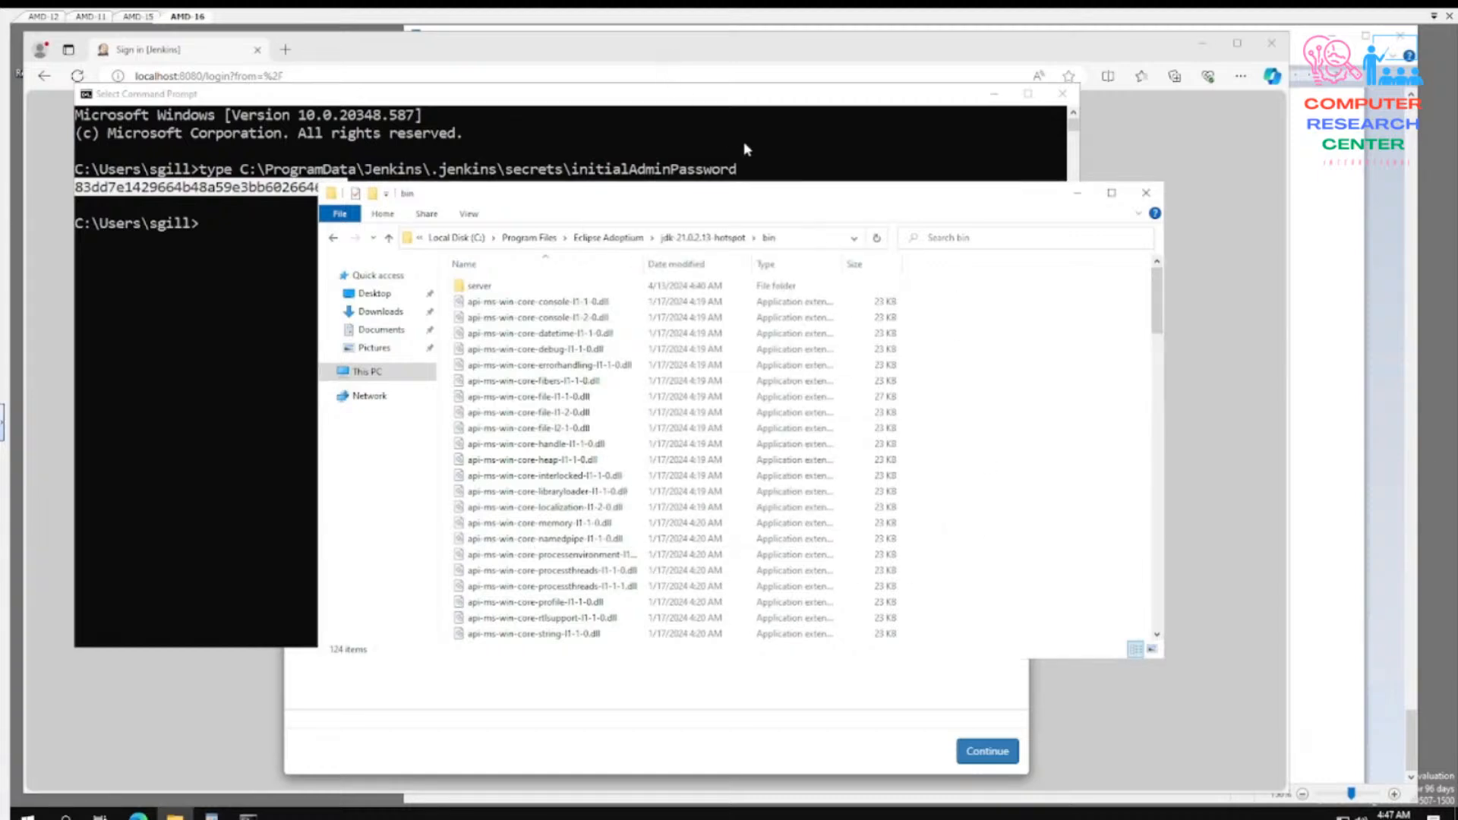
- Go to the folder C:\ProgramData\Jenkins\.jenkins\secrets\ in File Explorer and select the initialAdminPassword file
click(792, 239)
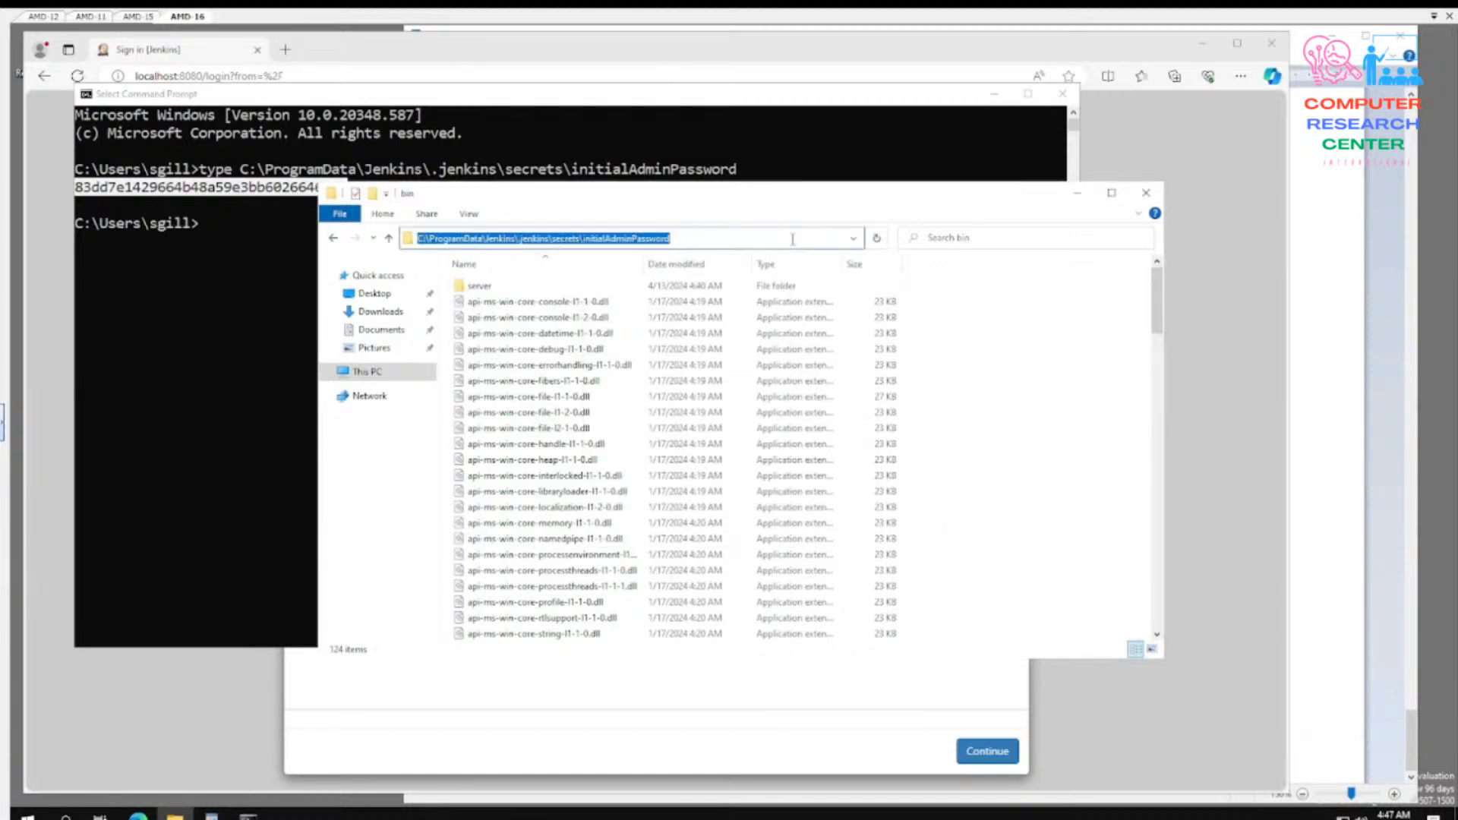
click(792, 239)
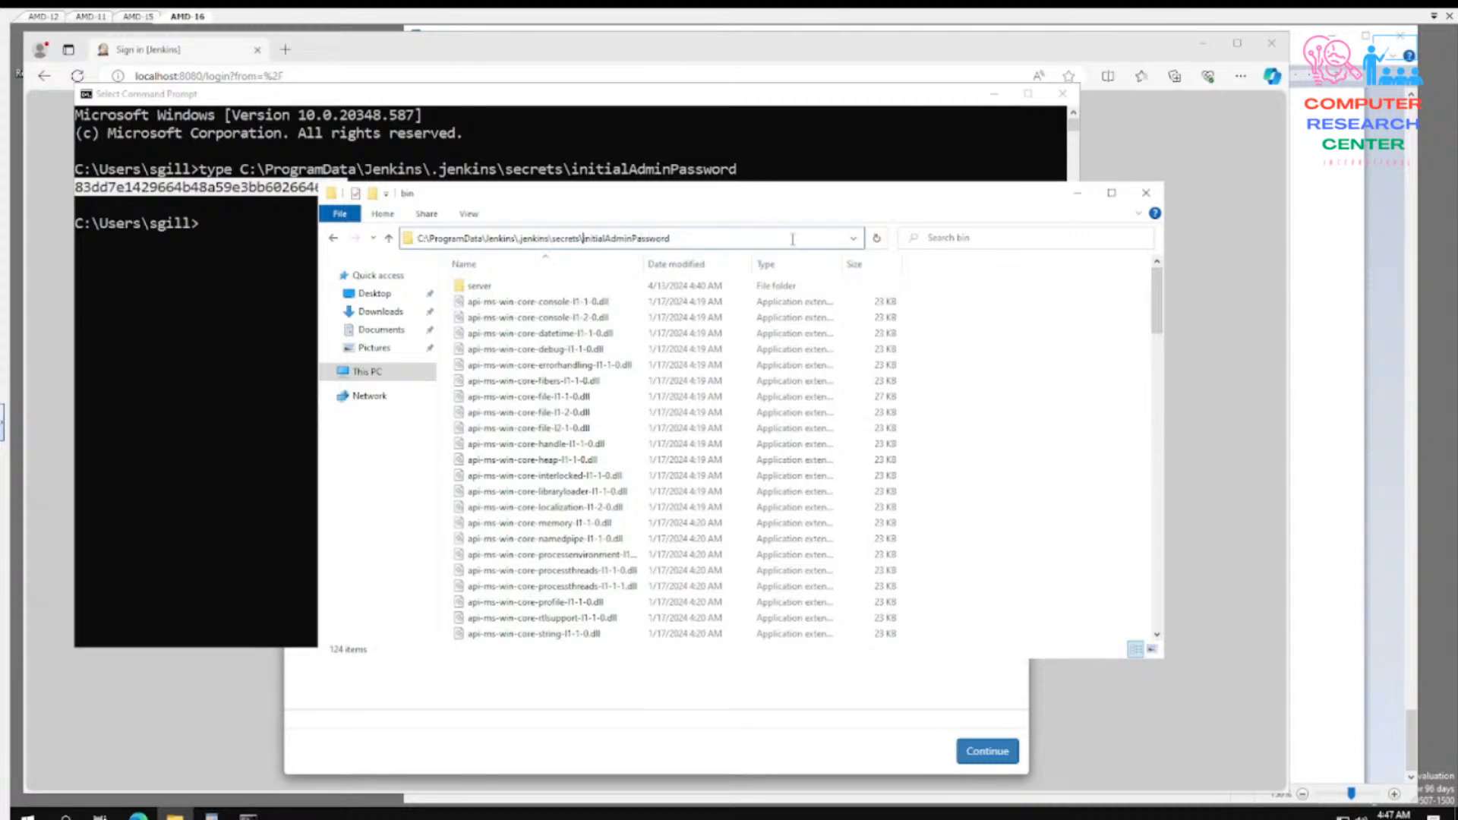
key(shift+End)
key(BackSpace)
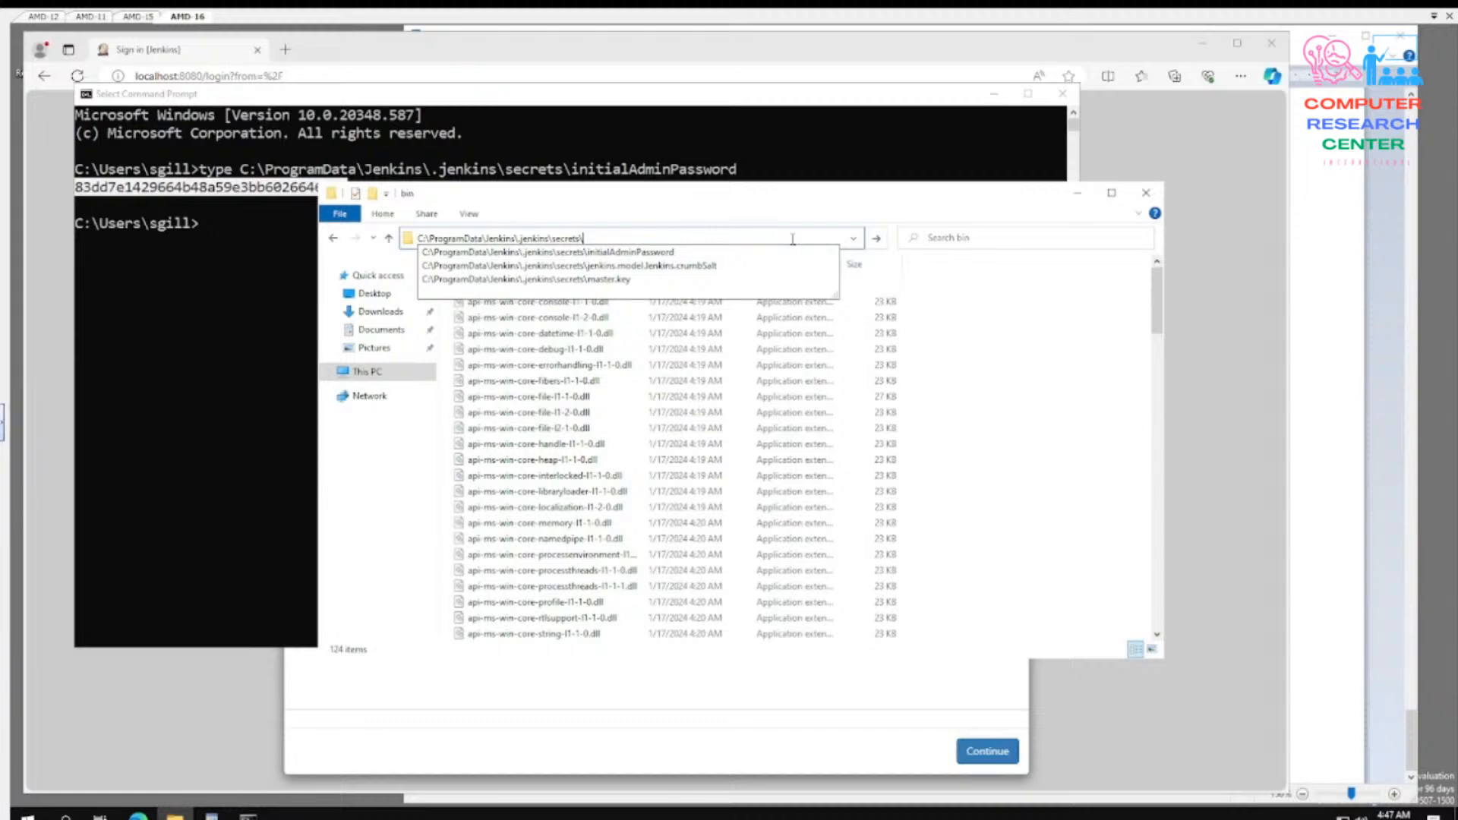
key(Return)
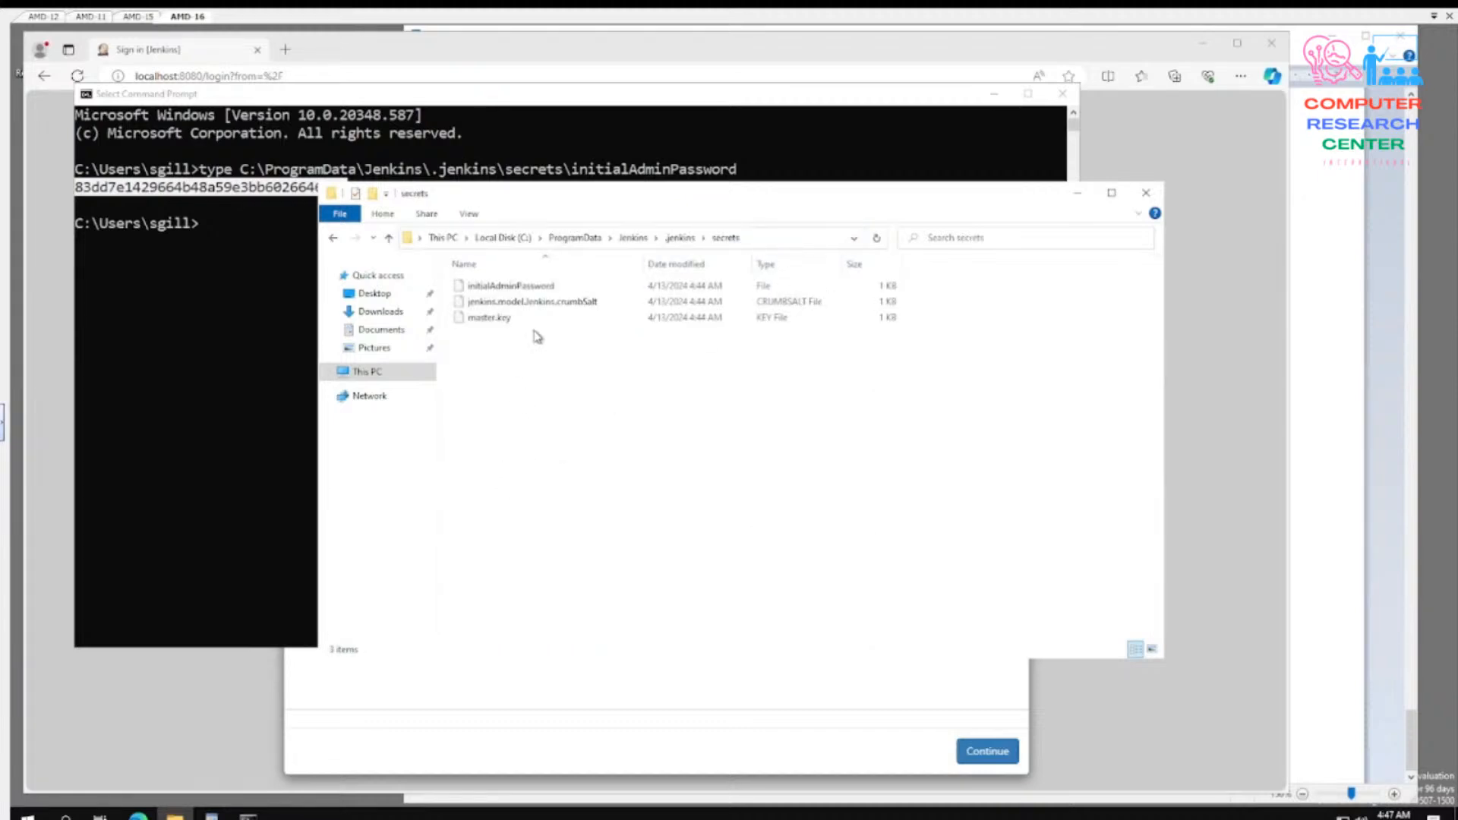
click(505, 289)
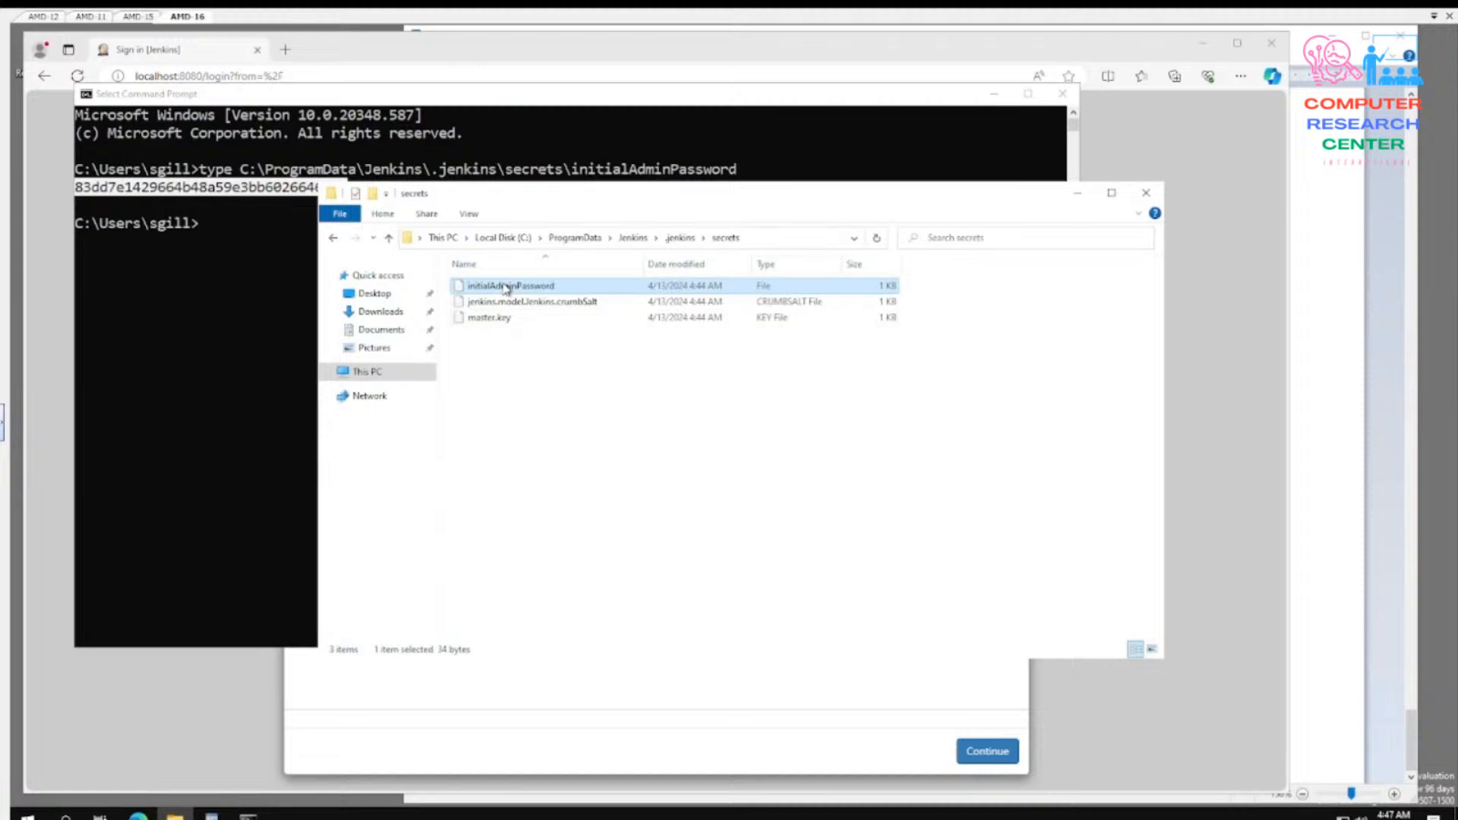
- Open the initialAdminPassword file from the secrets folder in Notepad
right_click(506, 289)
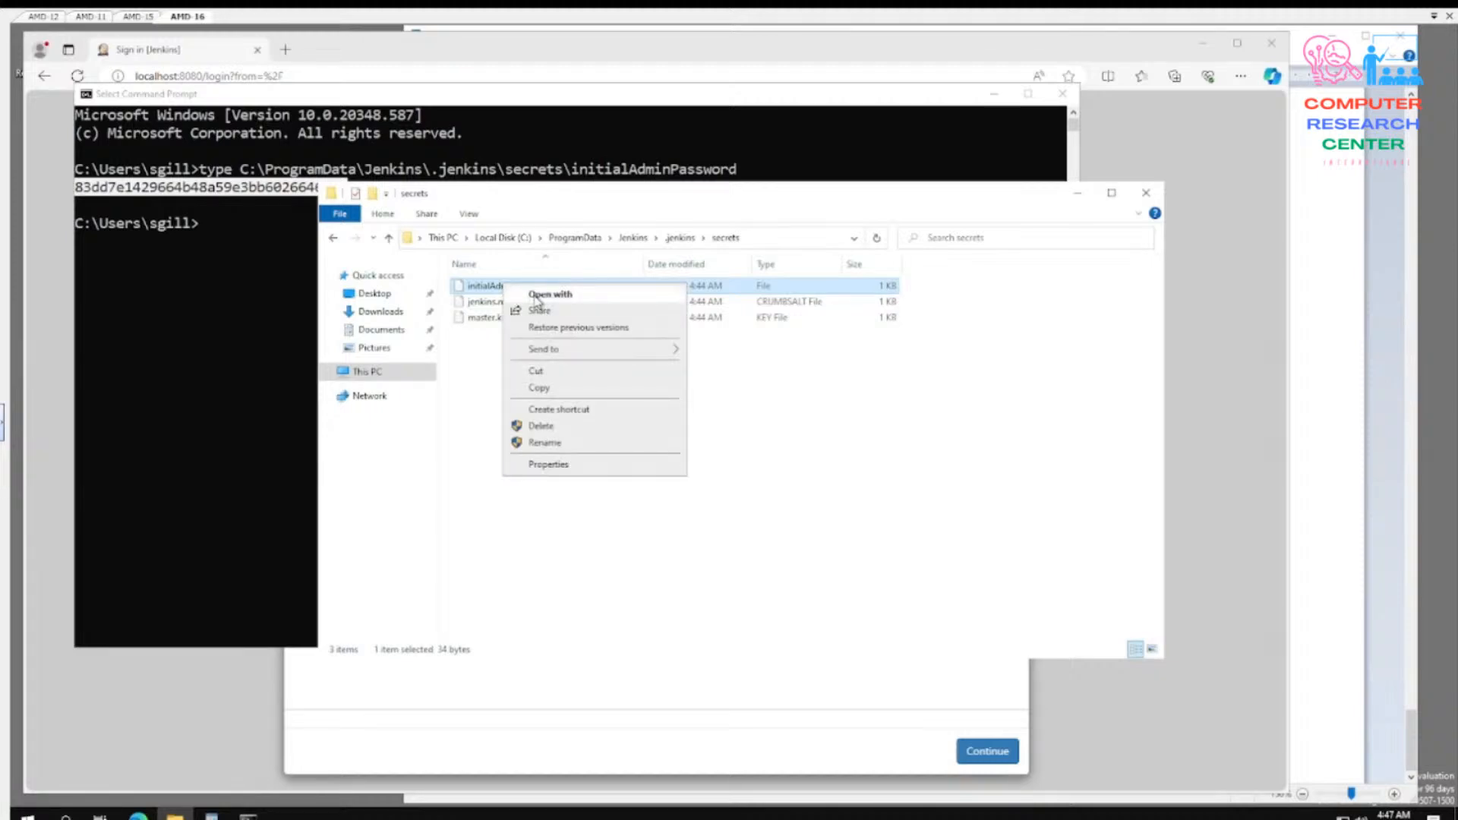
click(977, 581)
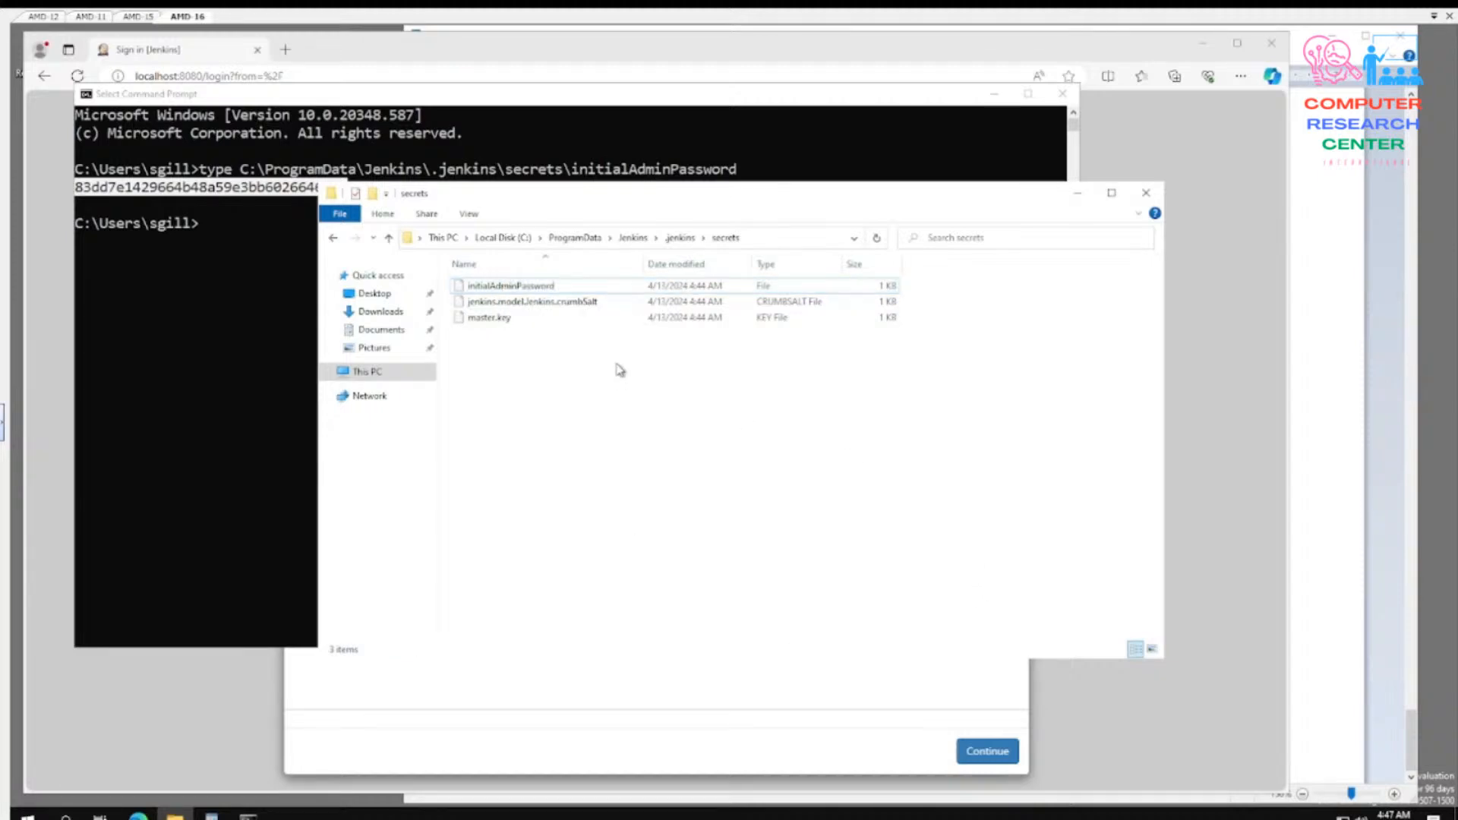
click(559, 292)
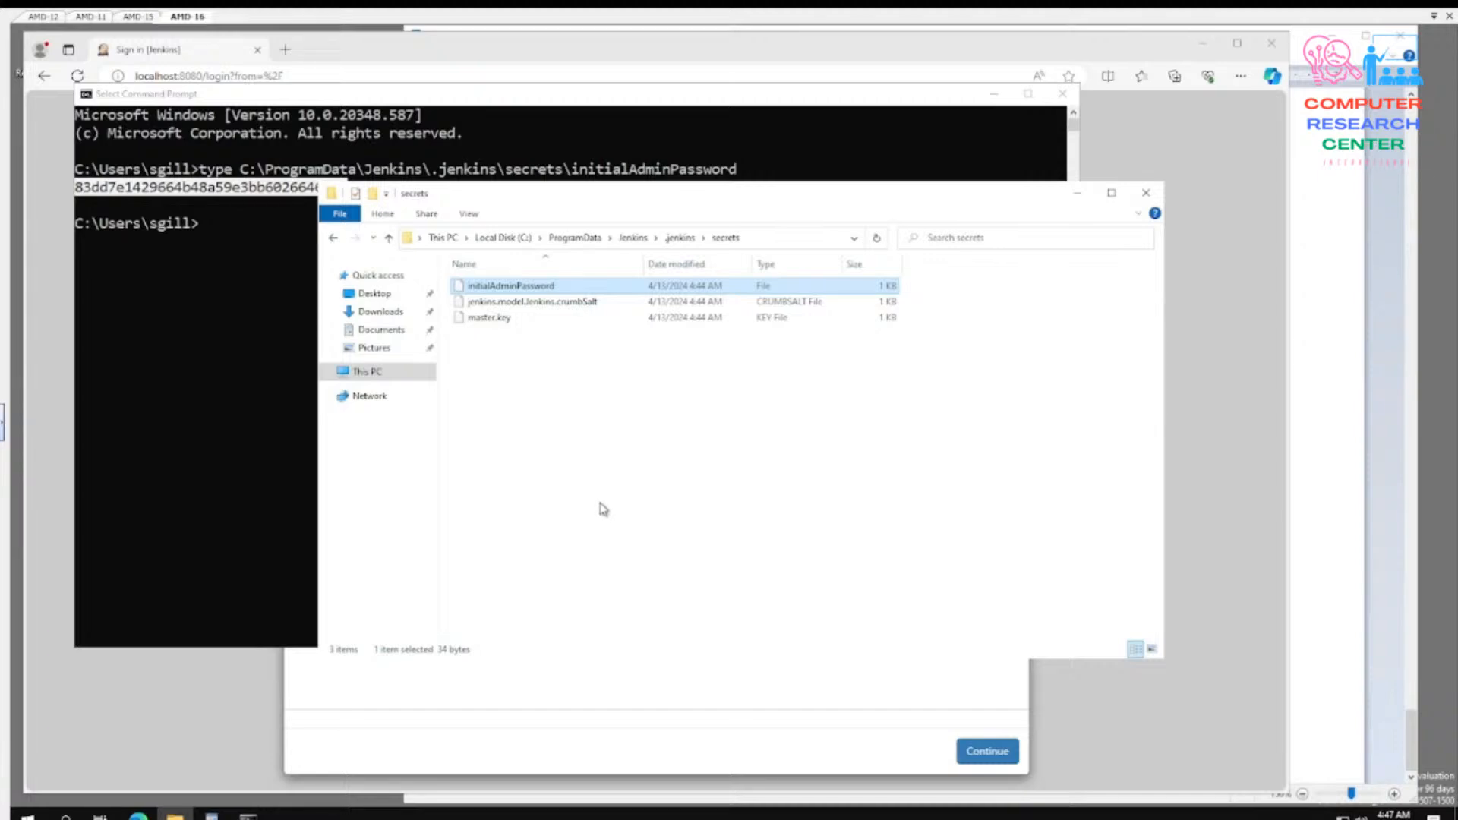
right_click(554, 287)
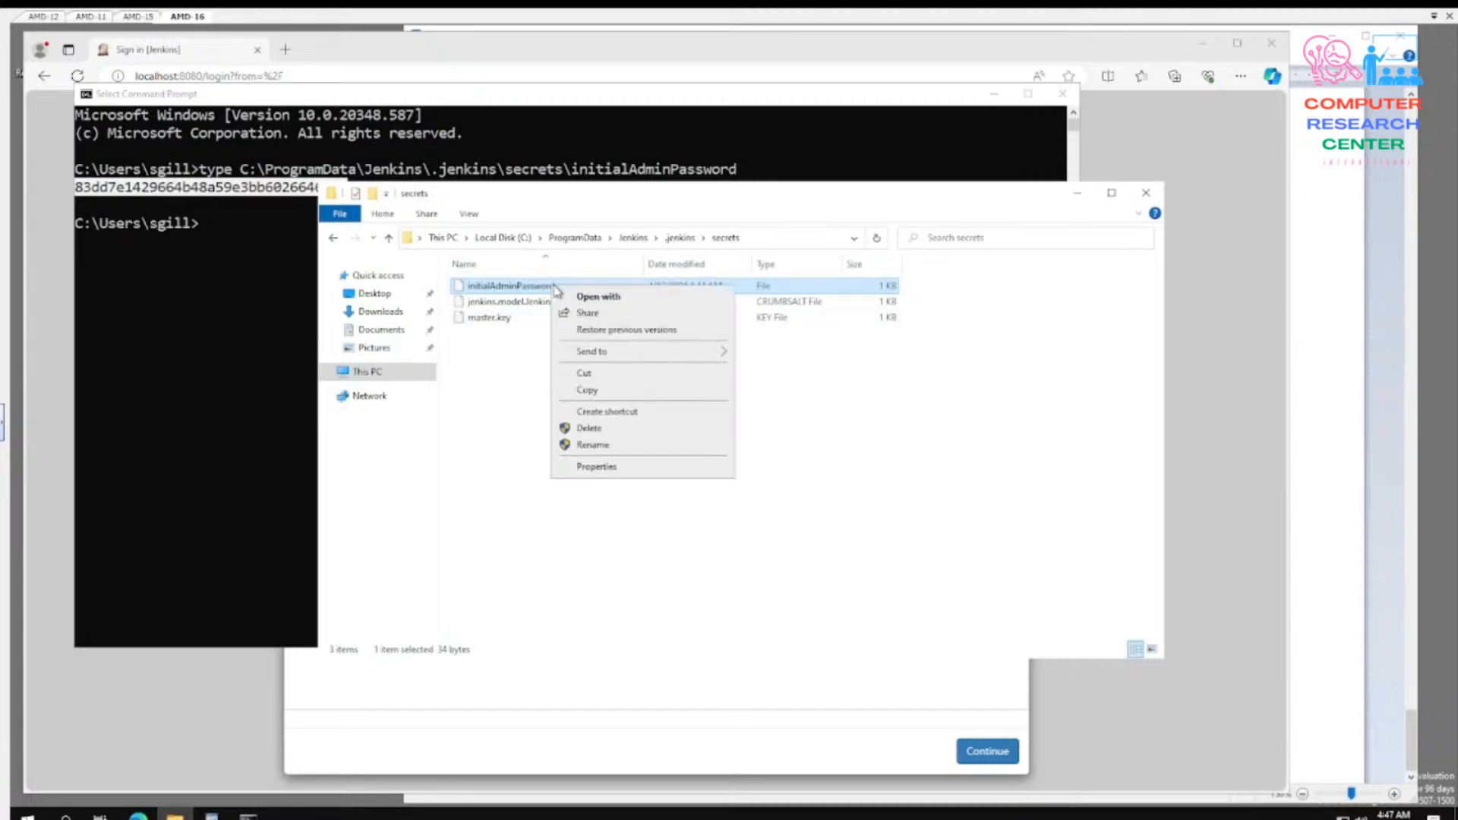
click(613, 297)
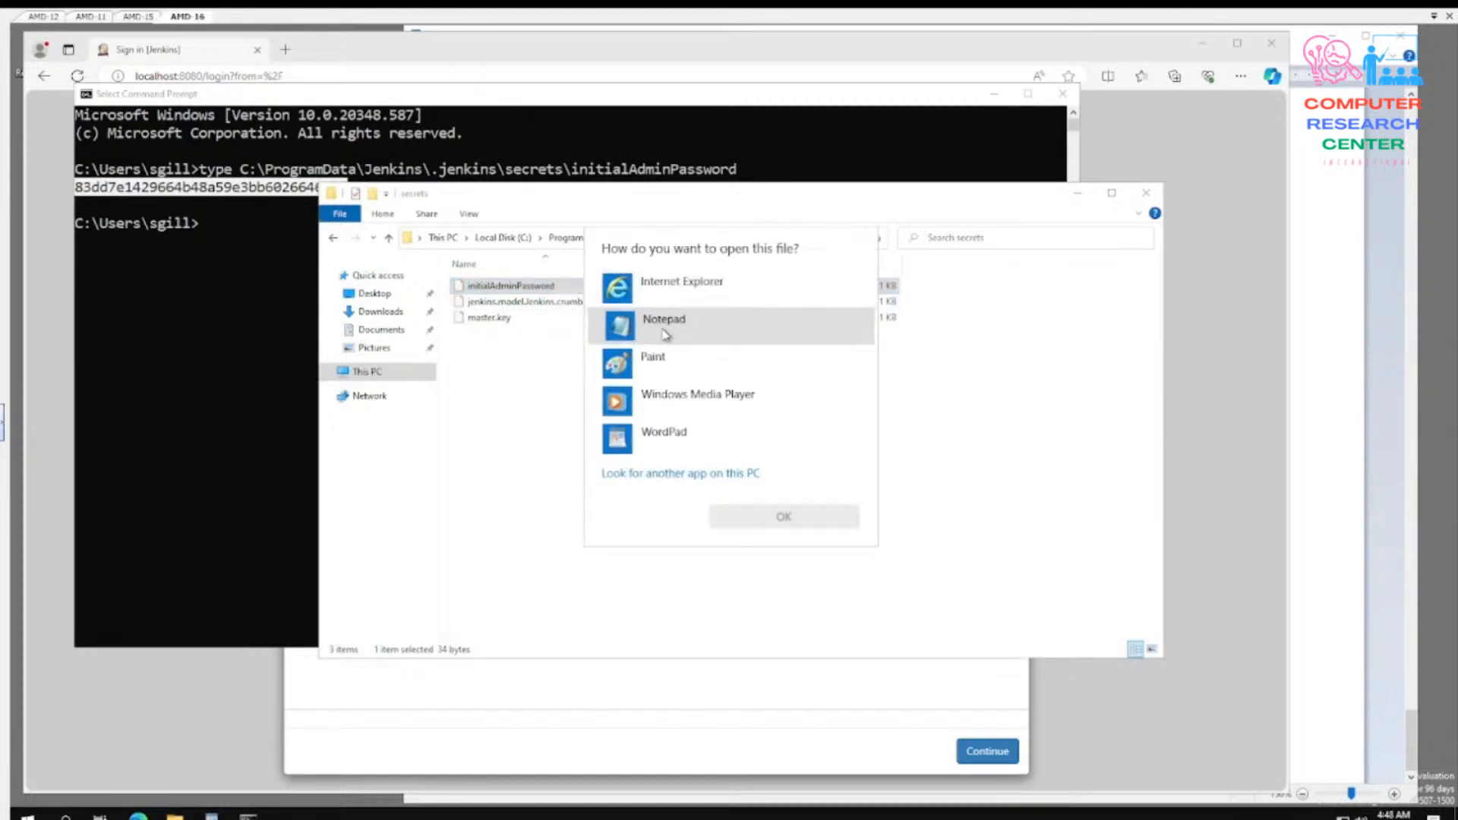
click(668, 327)
click(781, 519)
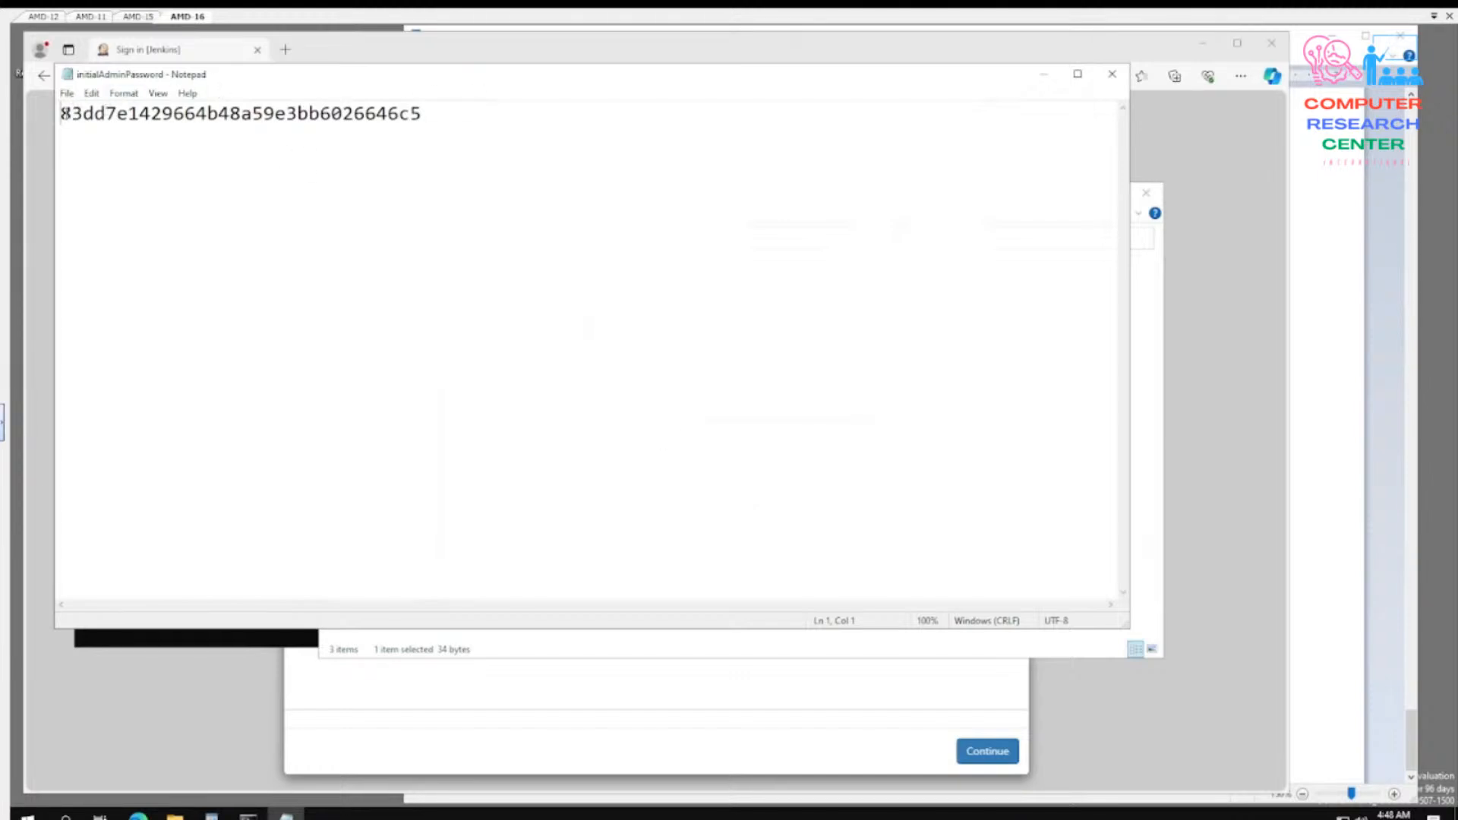
- Copy the entire administrator password from the file, and minimize the Notepad, Command Prompt and File Explorer windows to uncover the Unlock Jenkins page
drag(66, 113, 425, 116)
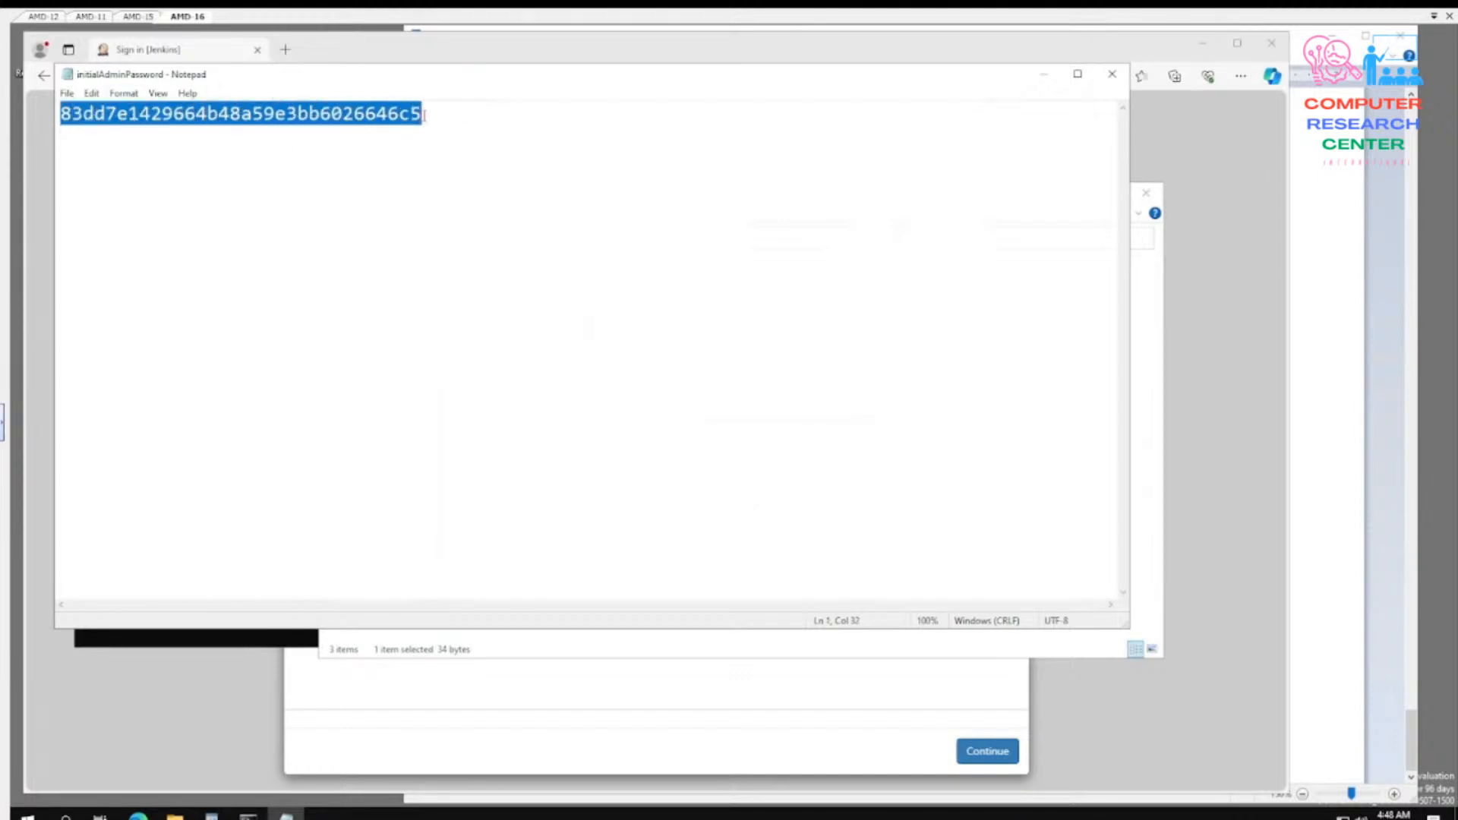
right_click(423, 116)
click(453, 163)
click(1045, 79)
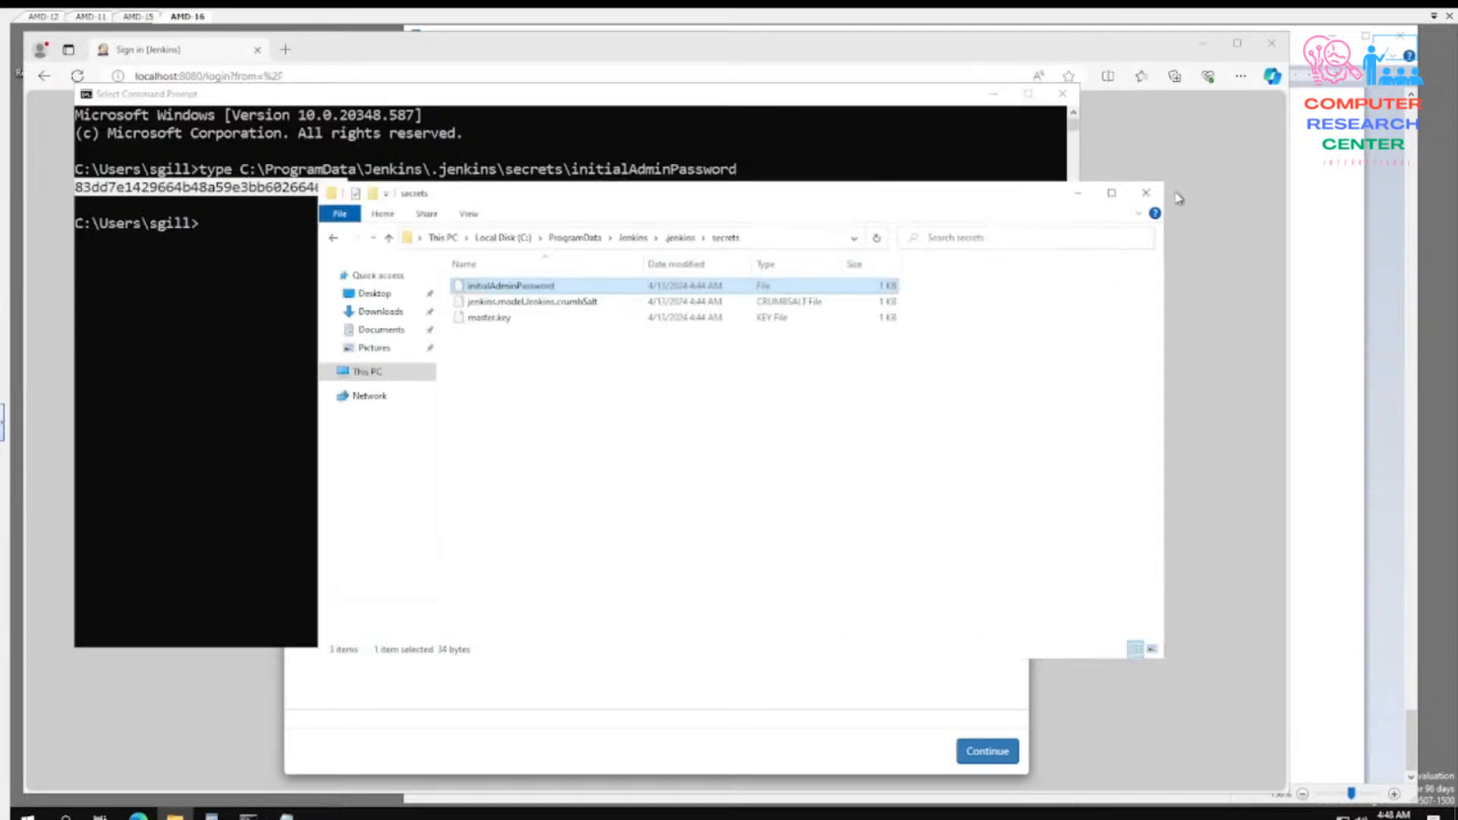
click(995, 94)
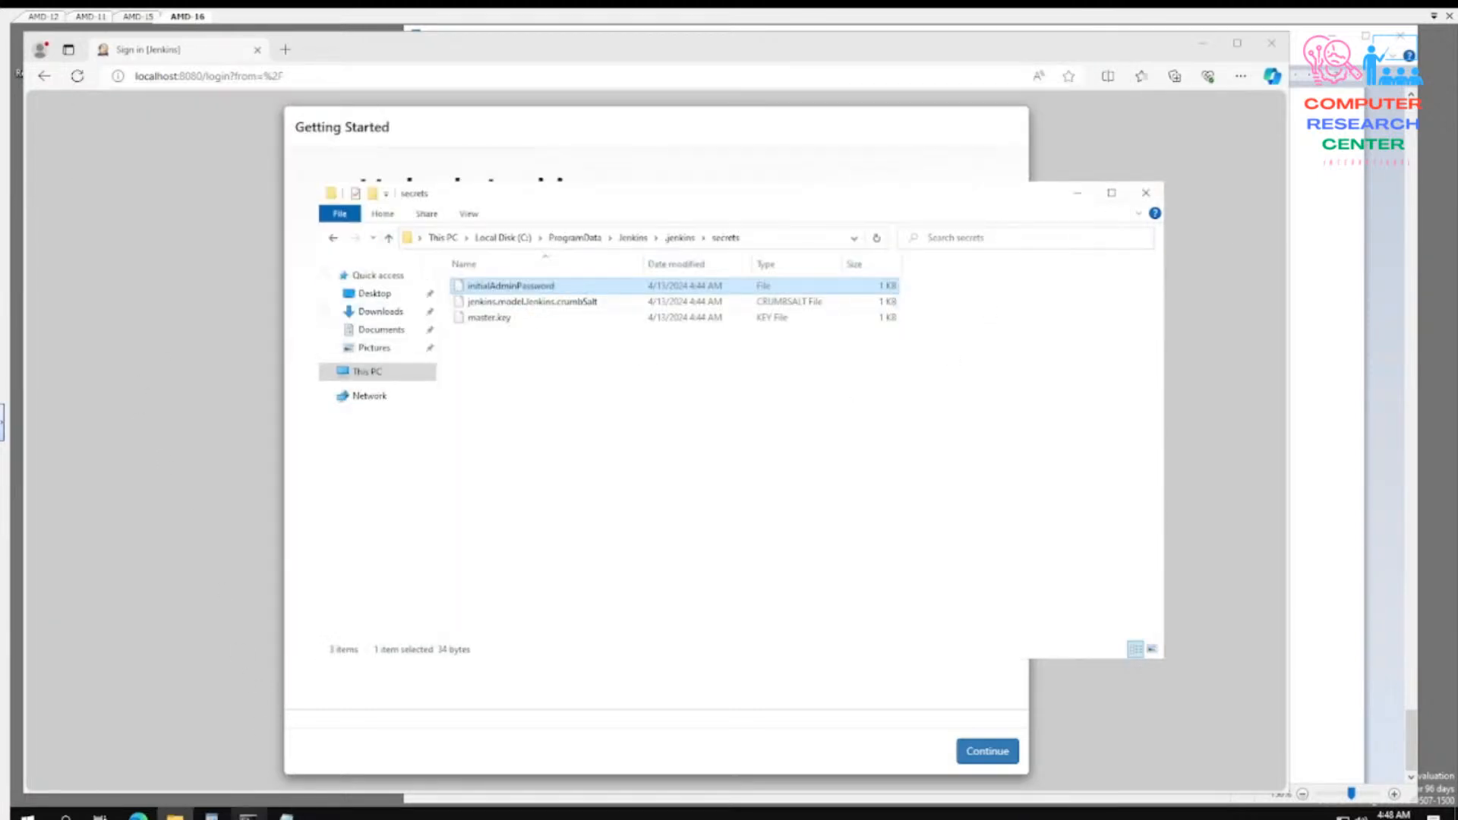
click(174, 814)
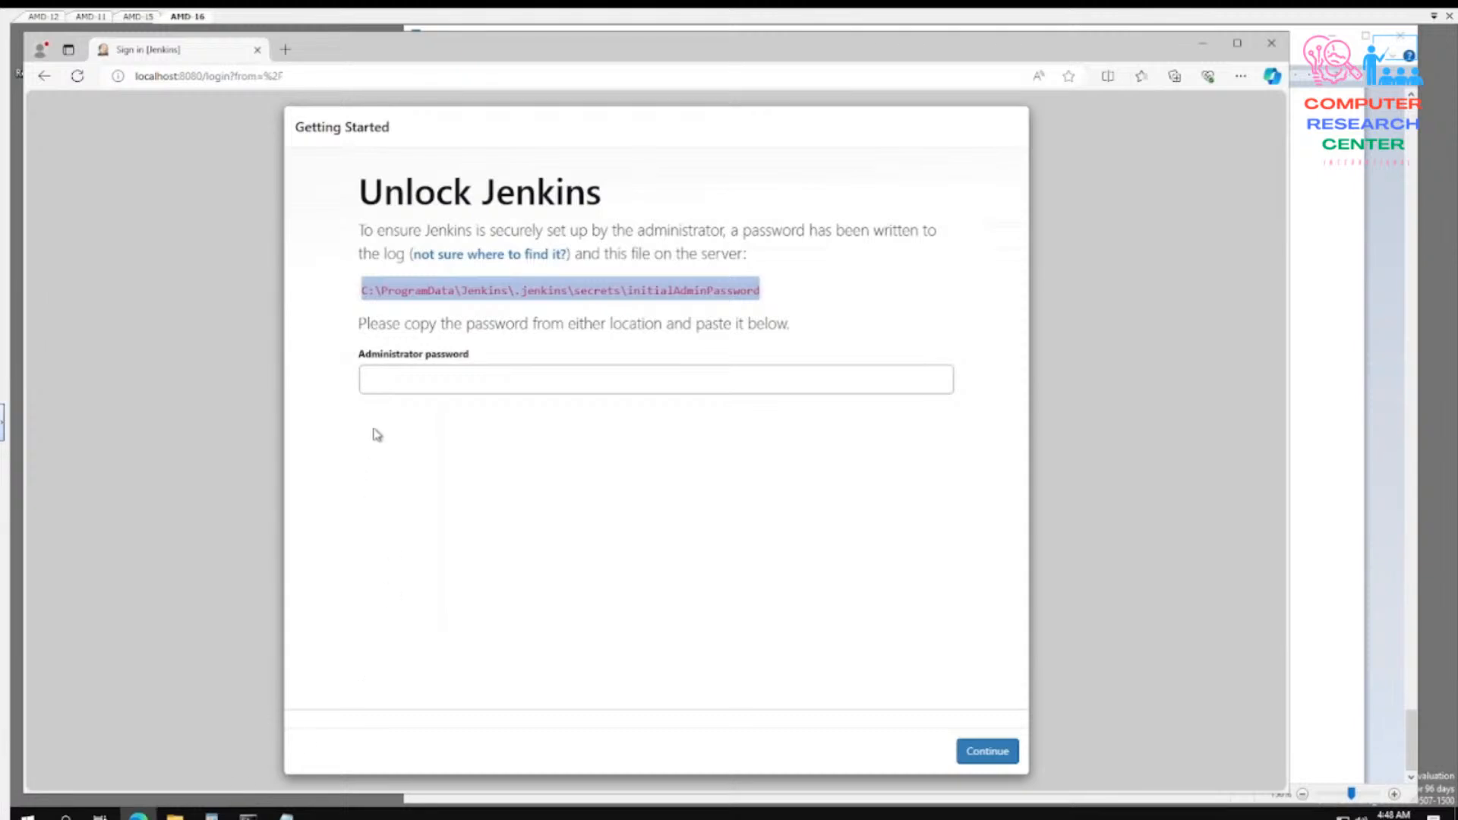
- Paste the copied password into the Administrator password field and continue to unlock Jenkins
click(389, 379)
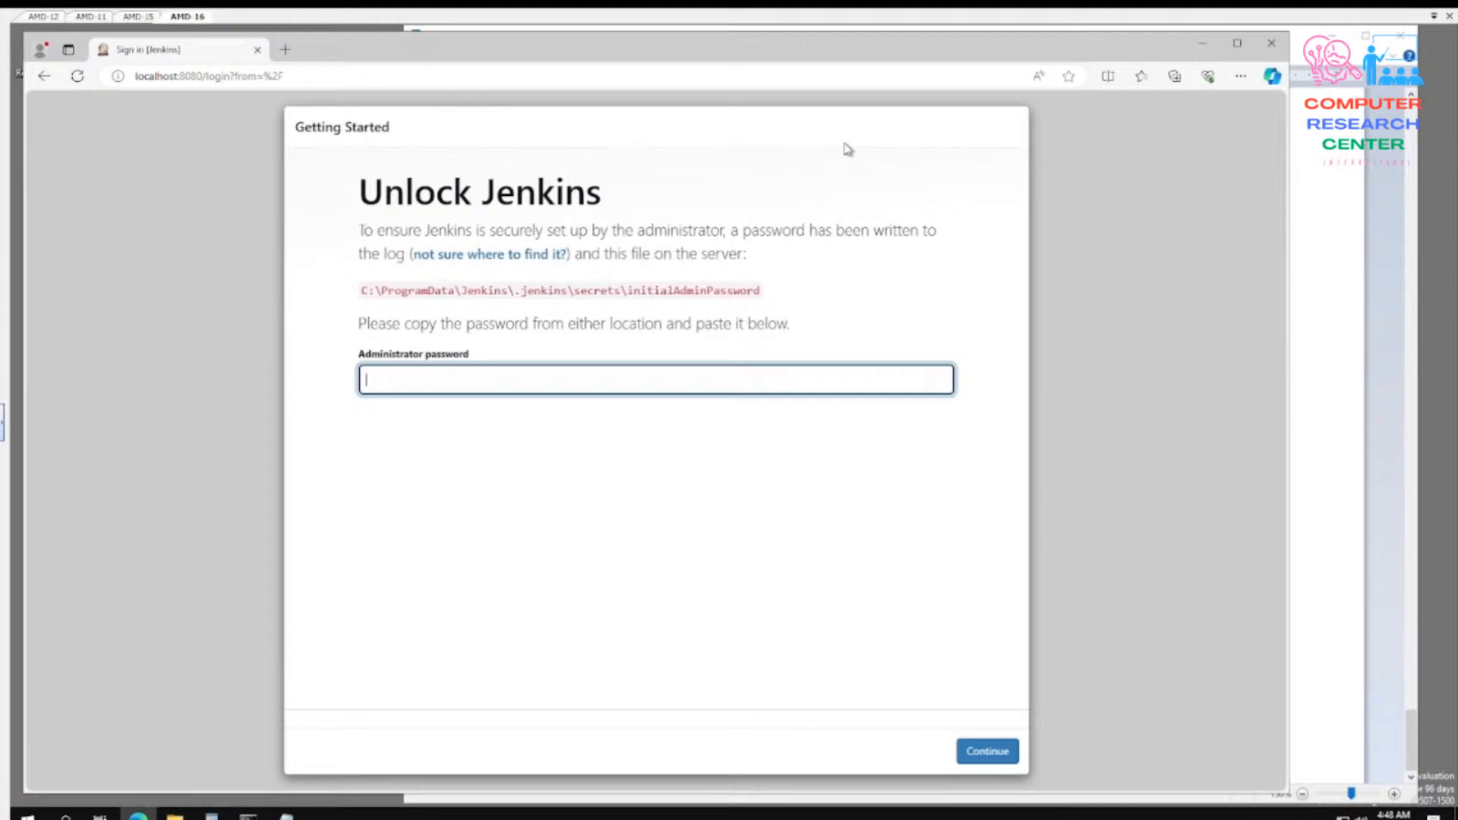
key(ctrl+v)
click(987, 750)
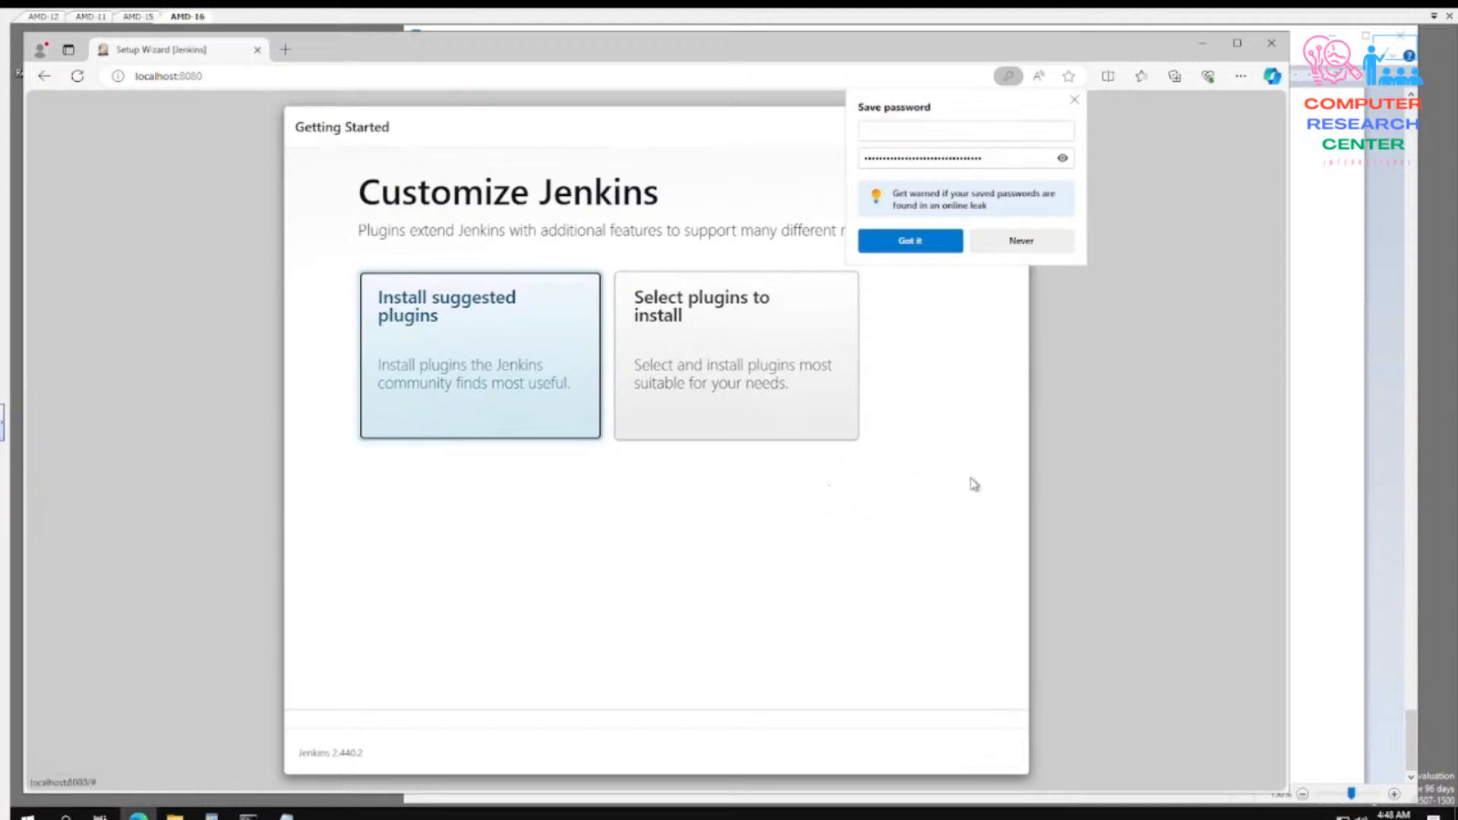
- Dismiss the browser's offer to save the password and install the suggested Jenkins plugins
click(1074, 100)
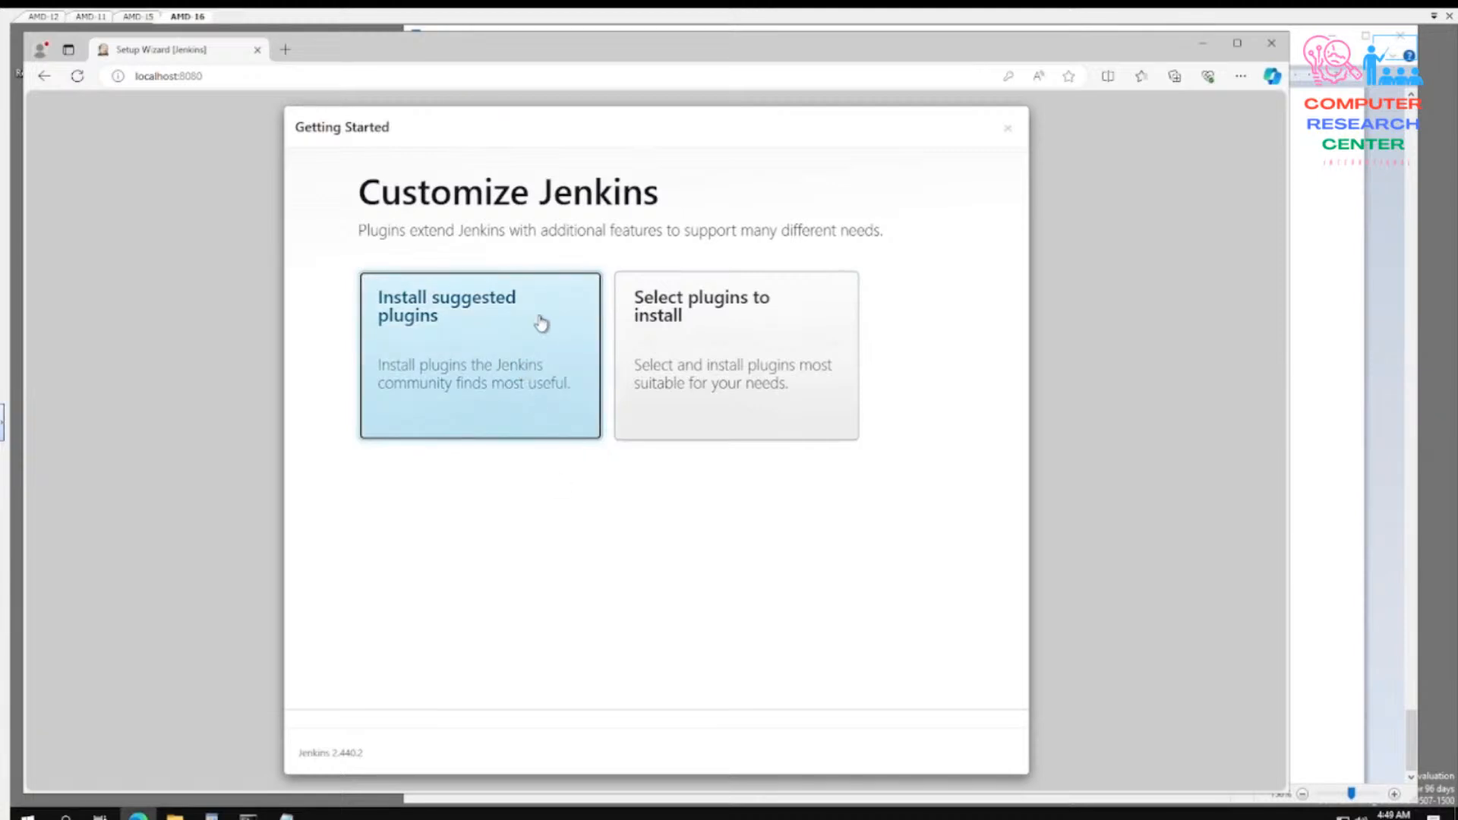
click(509, 360)
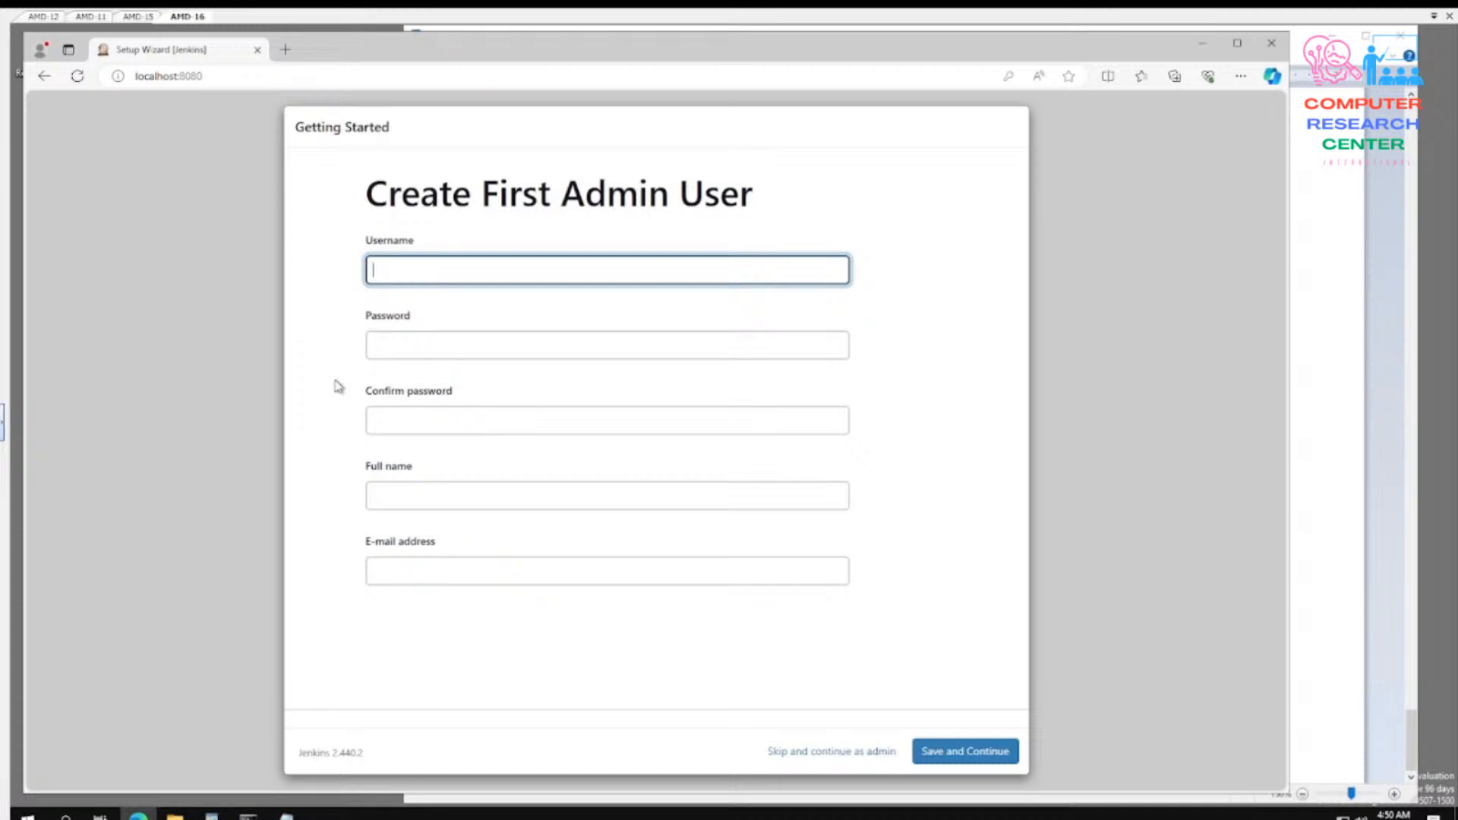
- Set the first admin user's username to admin
text(Admin)
key(Tab)
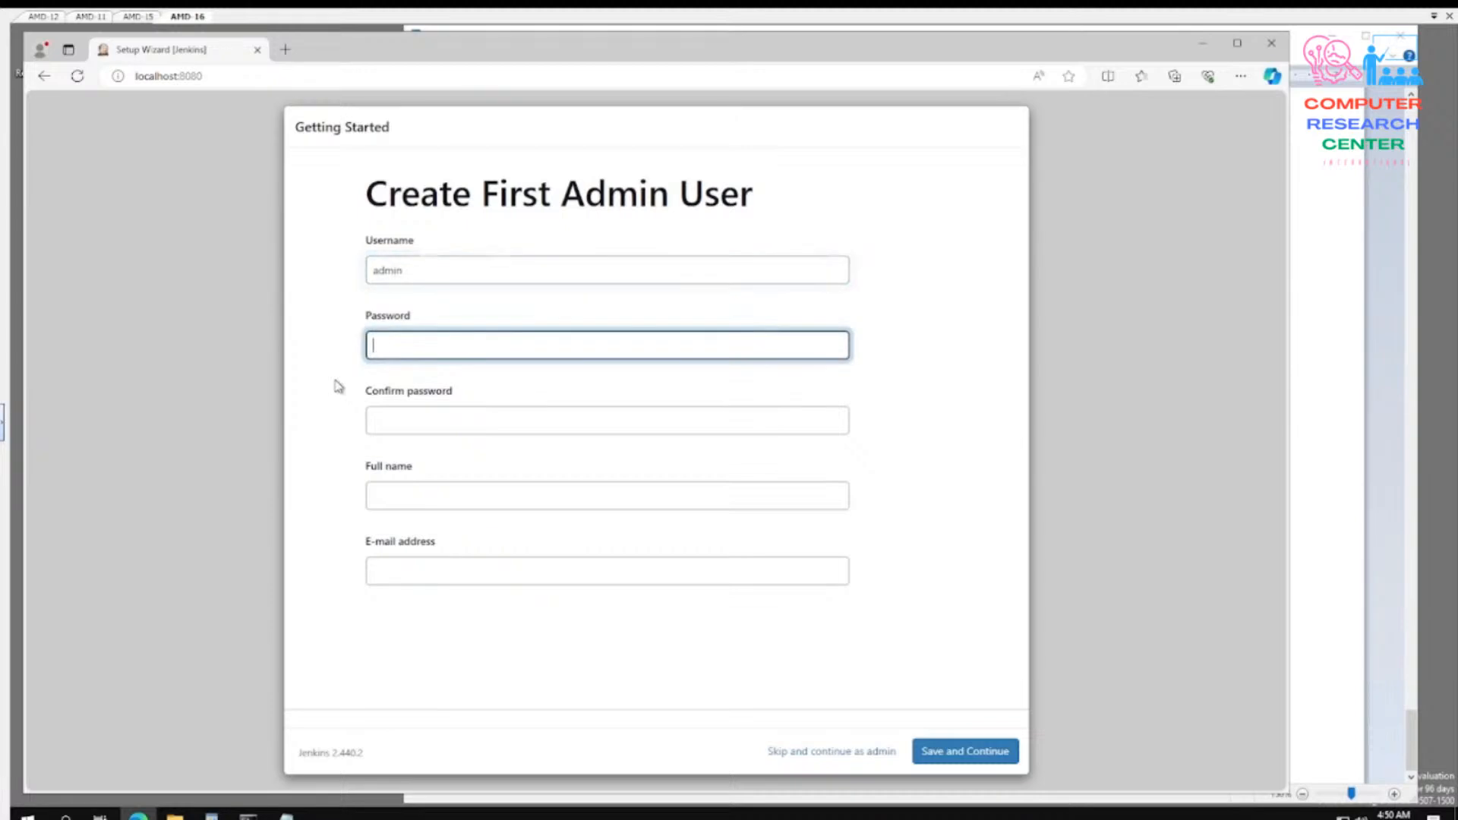
- Enter the account password for the first admin user and repeat it in the Confirm password field
text(admi)
key(BackSpace)
key(BackSpace)
key(BackSpace)
text(admin@123)
click(489, 423)
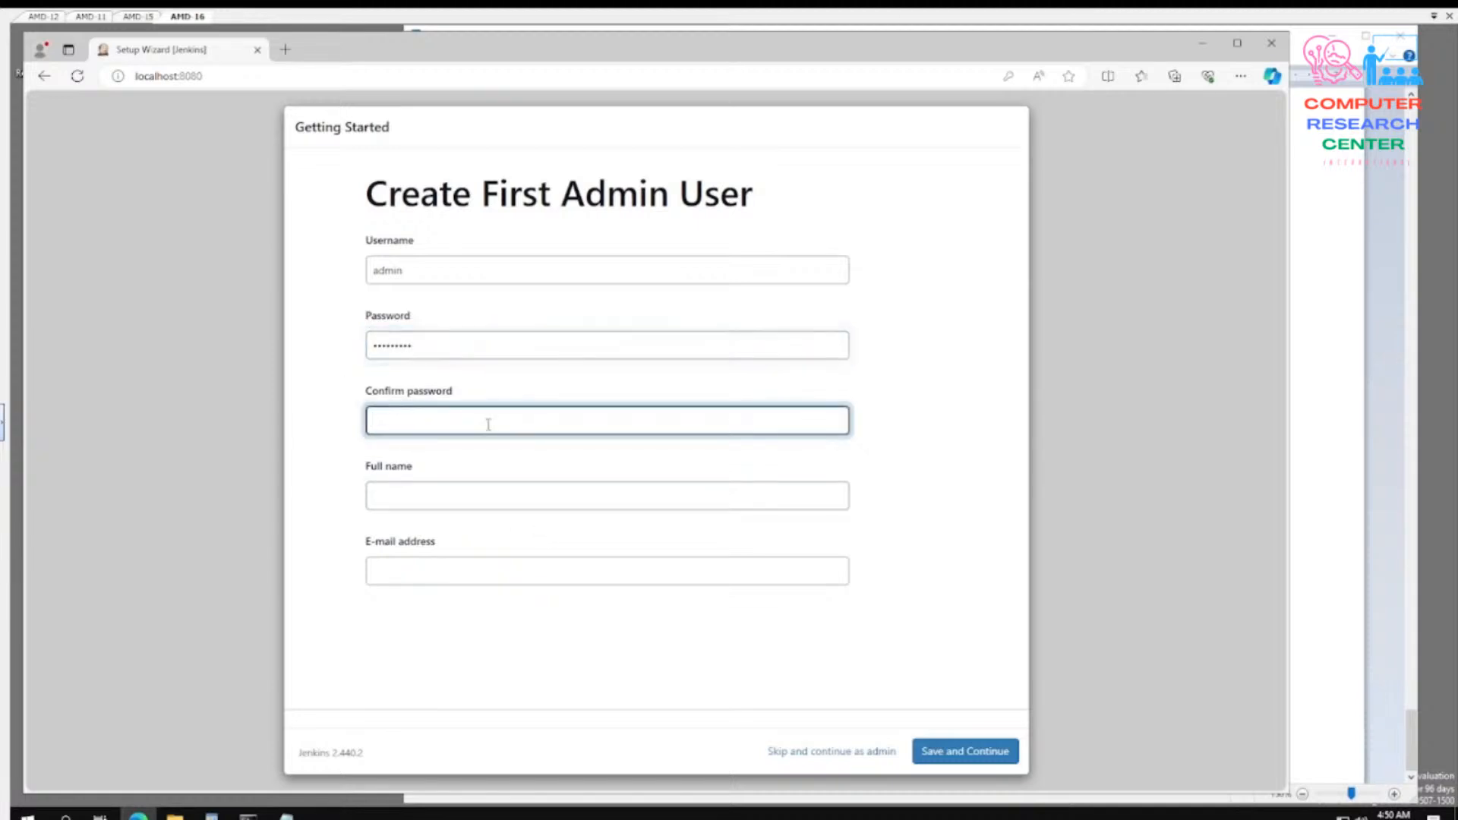
text(admin@123)
- Set the first admin user's full name to Jenkins Administrator
click(473, 498)
text(Jenki)
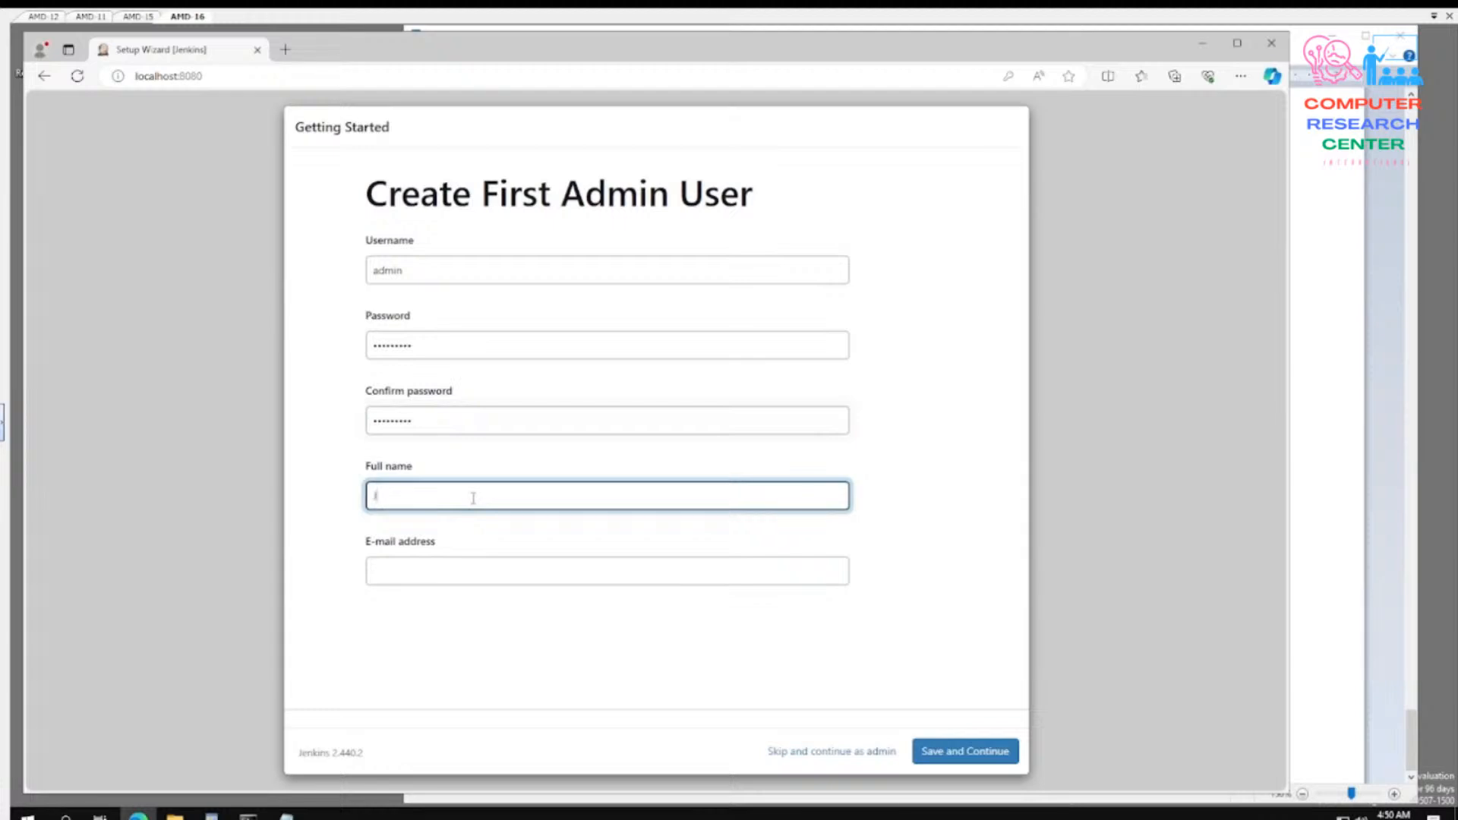
text(ns Admin)
text(istrator)
- Fill in the first admin user's e-mail address, then save the account and continue
click(469, 573)
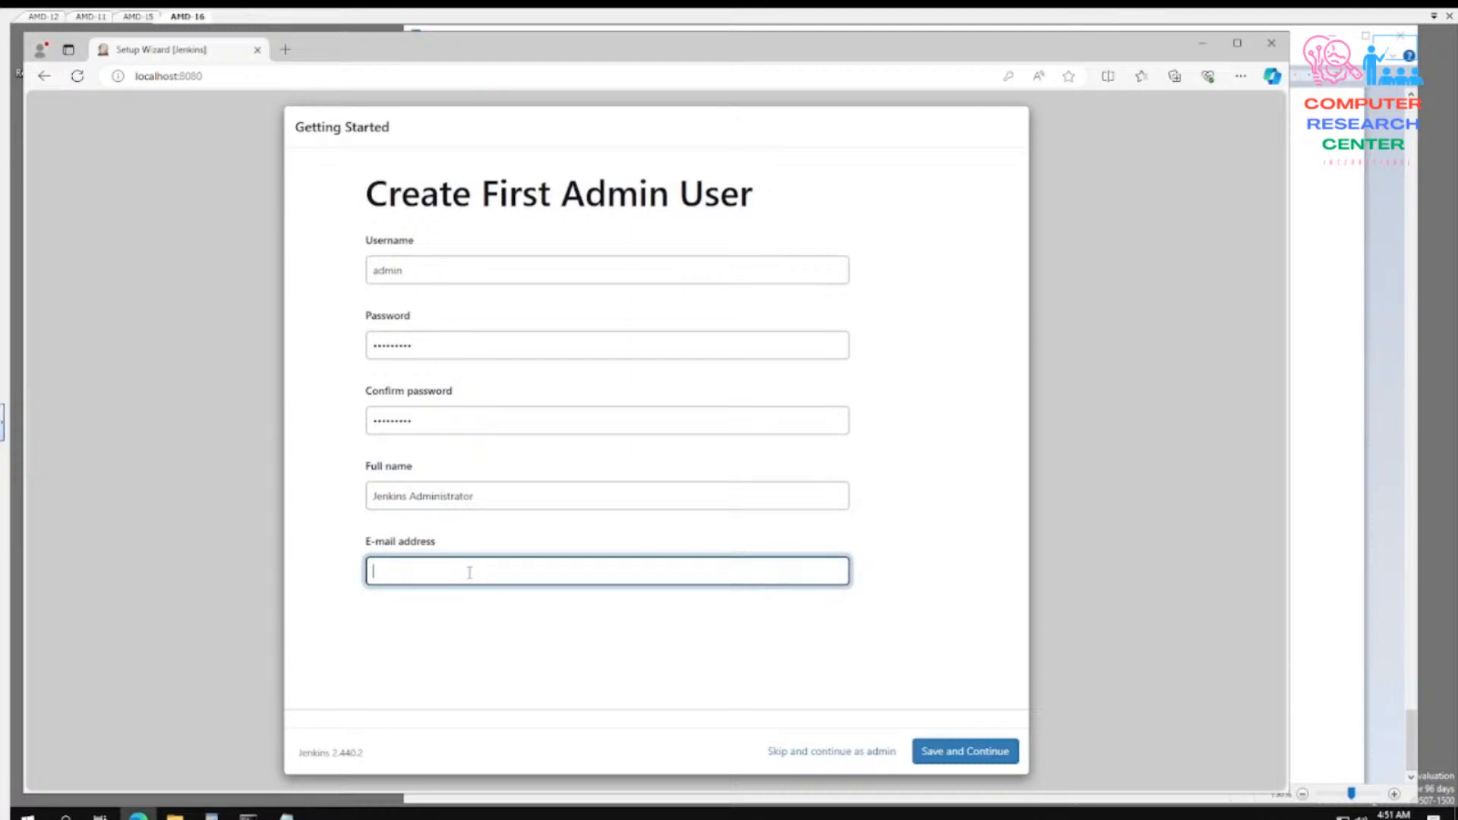
text(mail@jenkins.com)
key(BackSpace)
key(BackSpace)
key(BackSpace)
key(BackSpace)
text(admin)
click(961, 751)
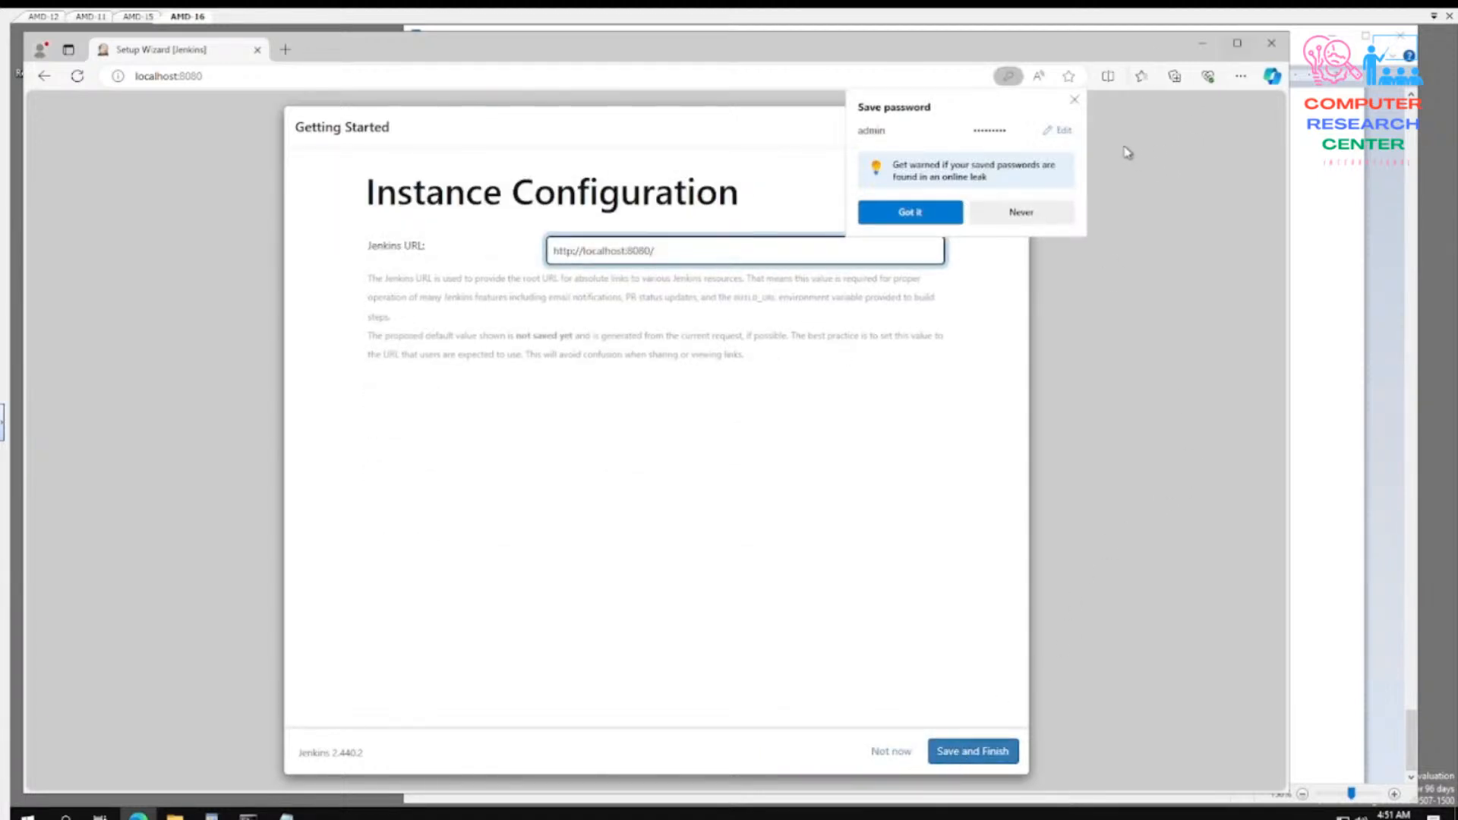
click(1074, 99)
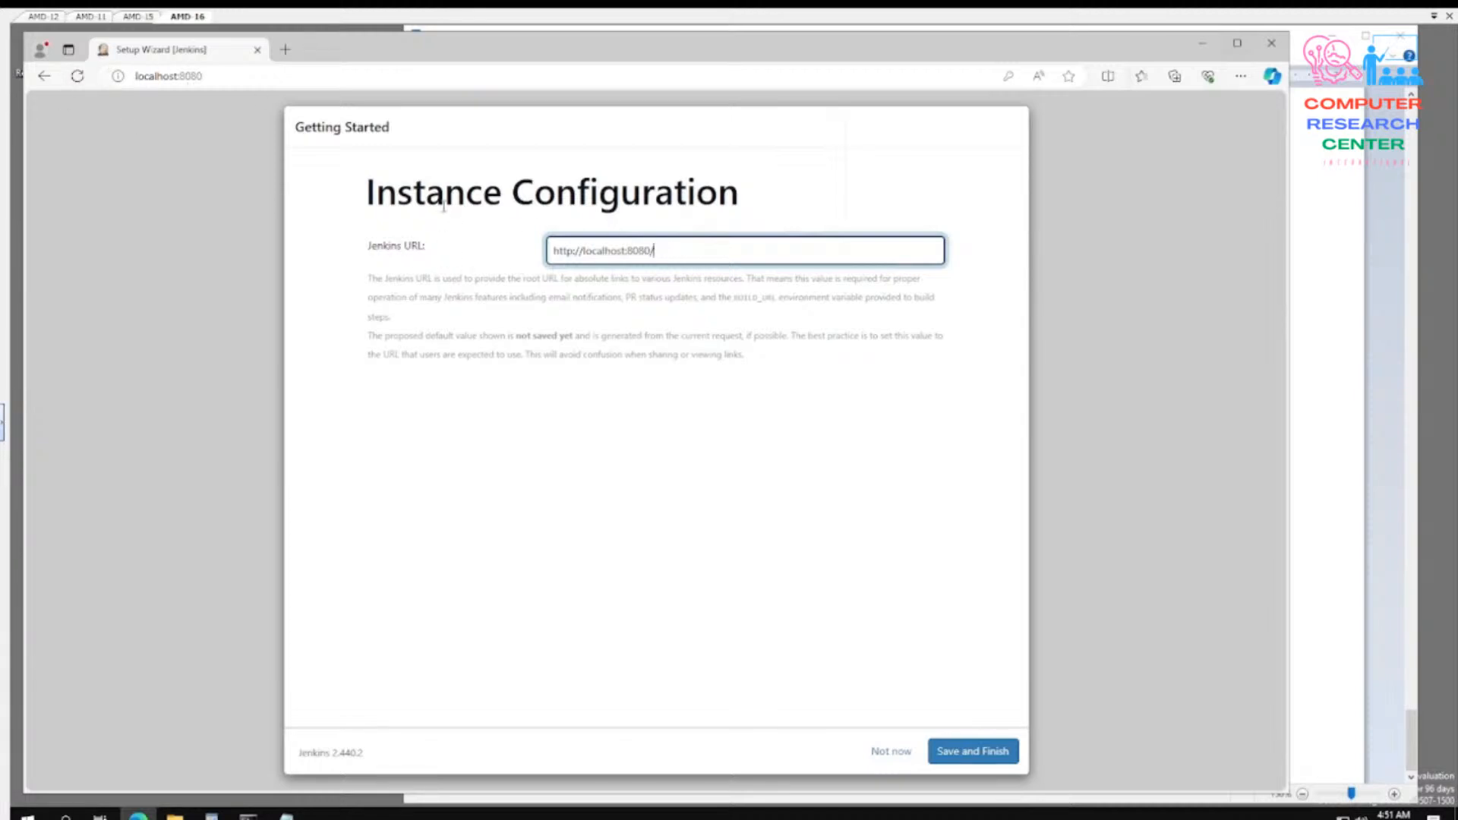
click(974, 757)
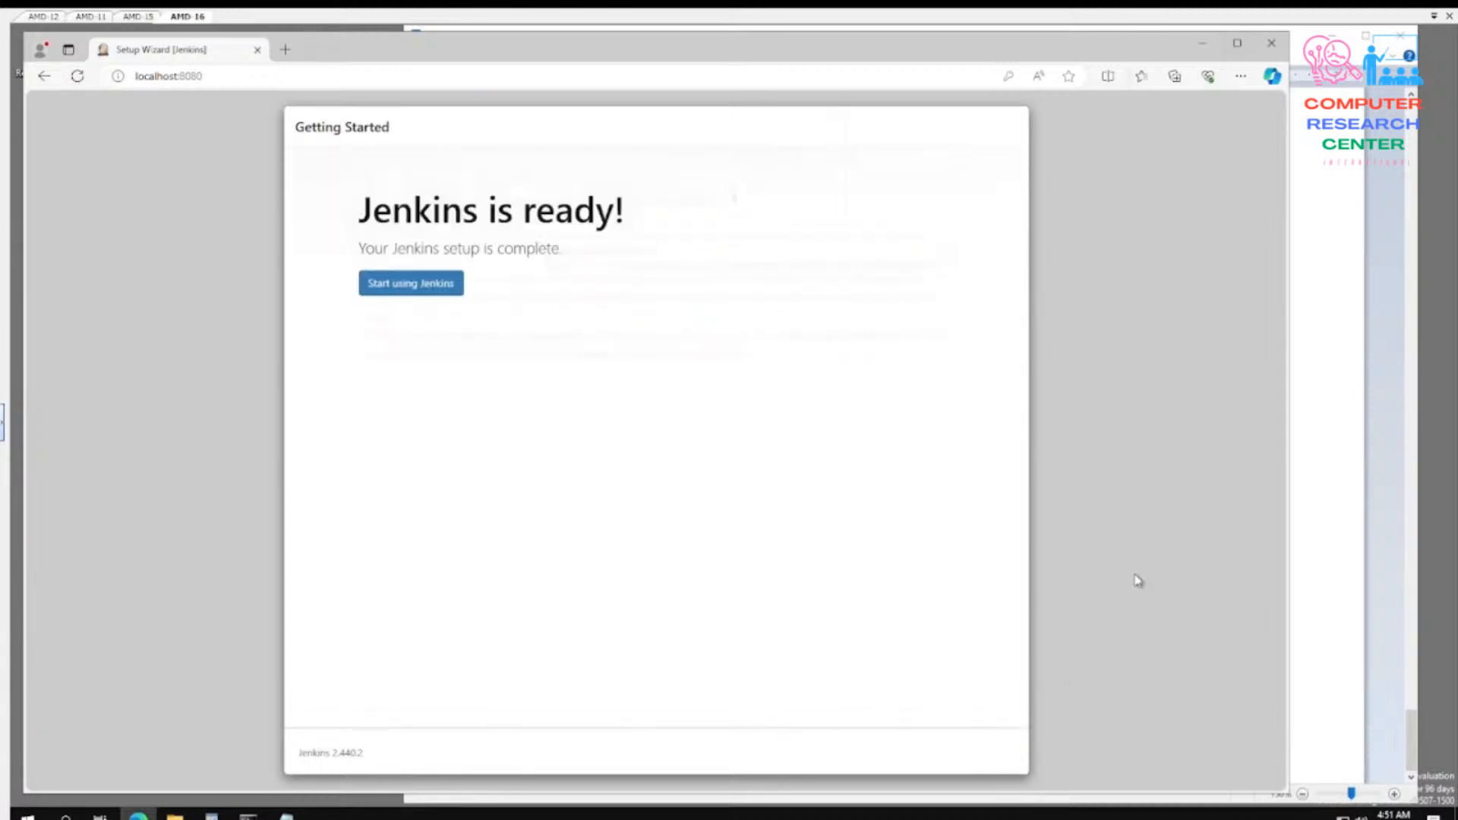
click(433, 285)
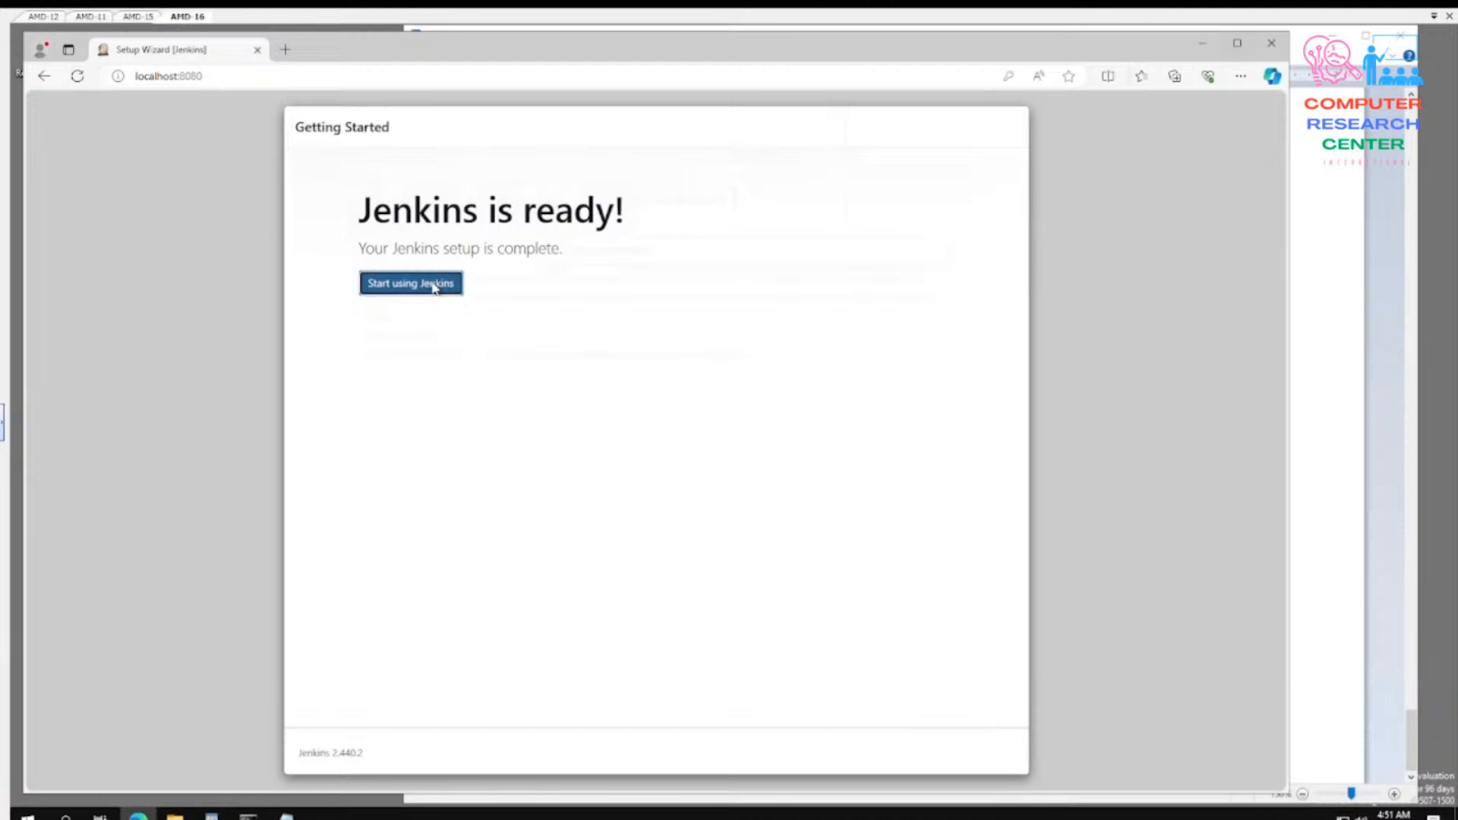